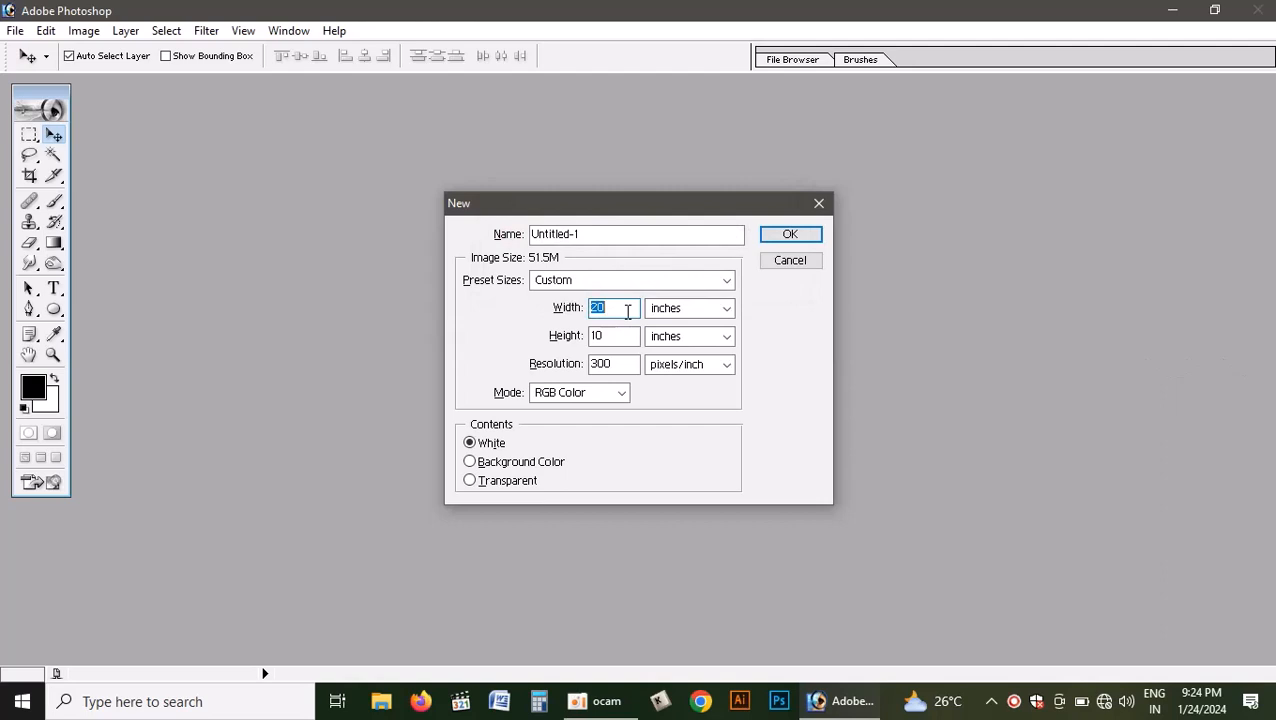
- Create a new white RGB document 3.5 inches wide by 2.1 inches high at 300 pixels/inch
type("3.5")
key("Tab")
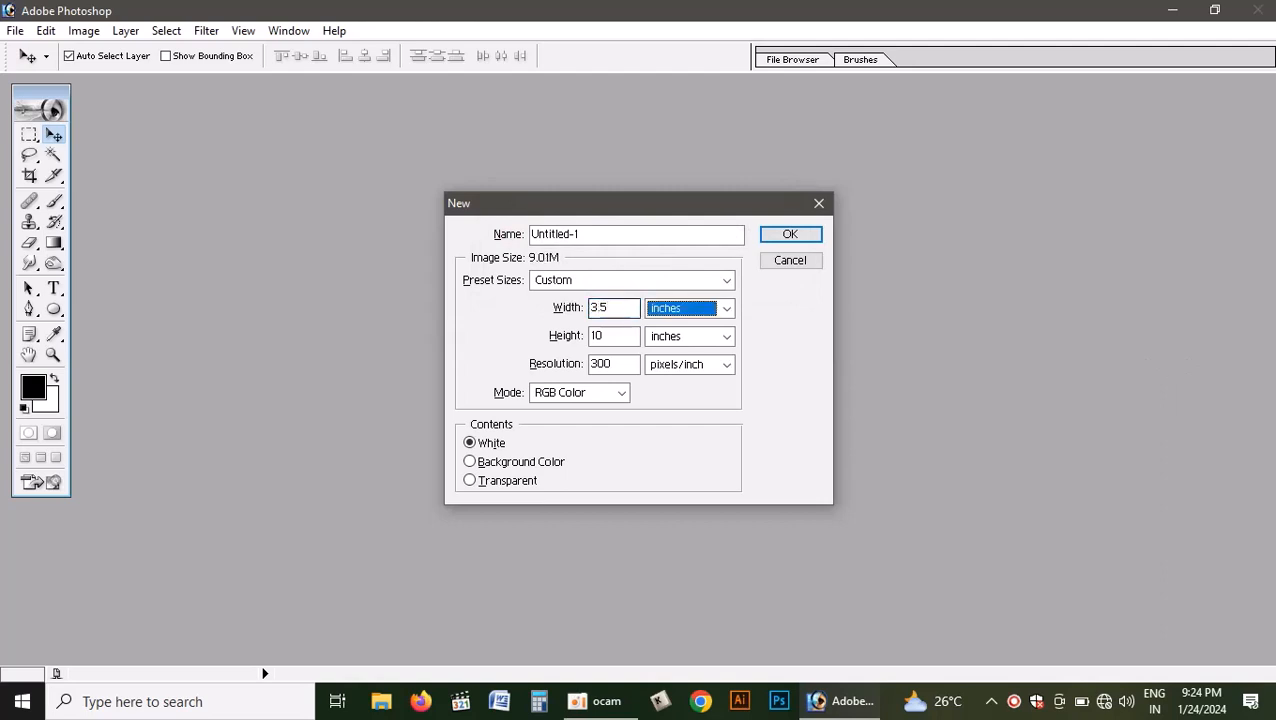
key("Tab")
type("2")
key("Tab")
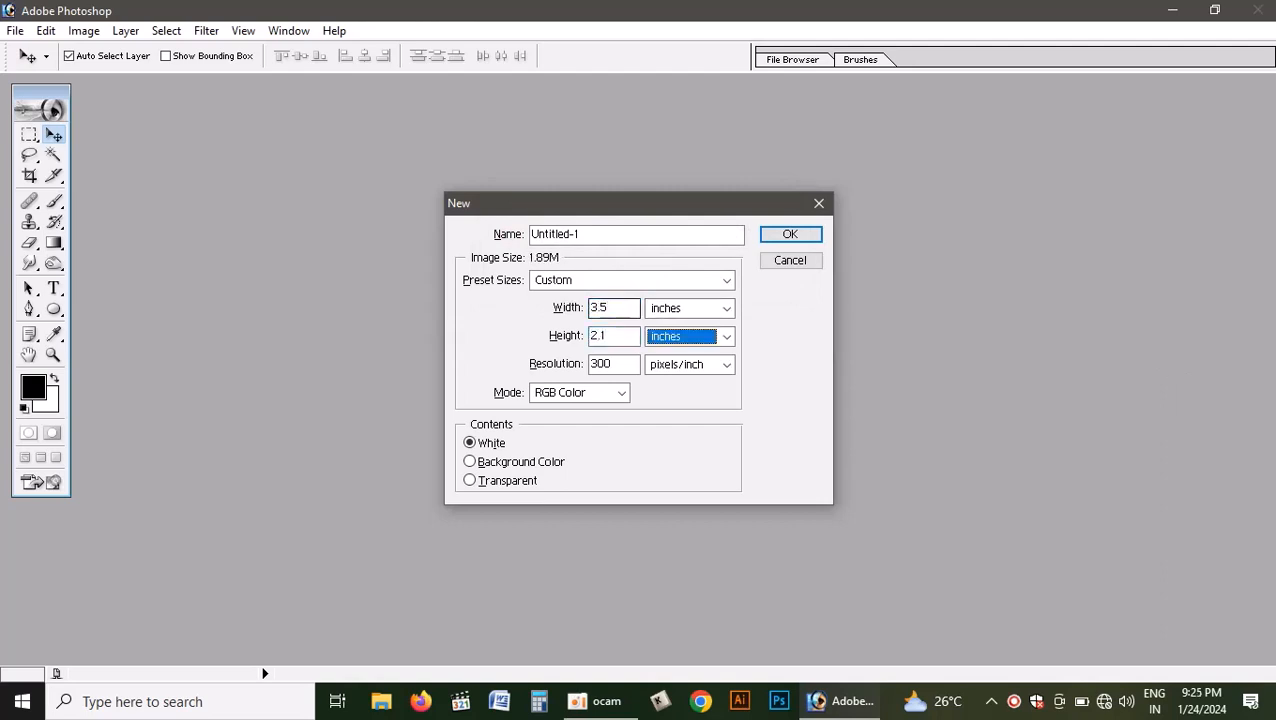
key("Tab")
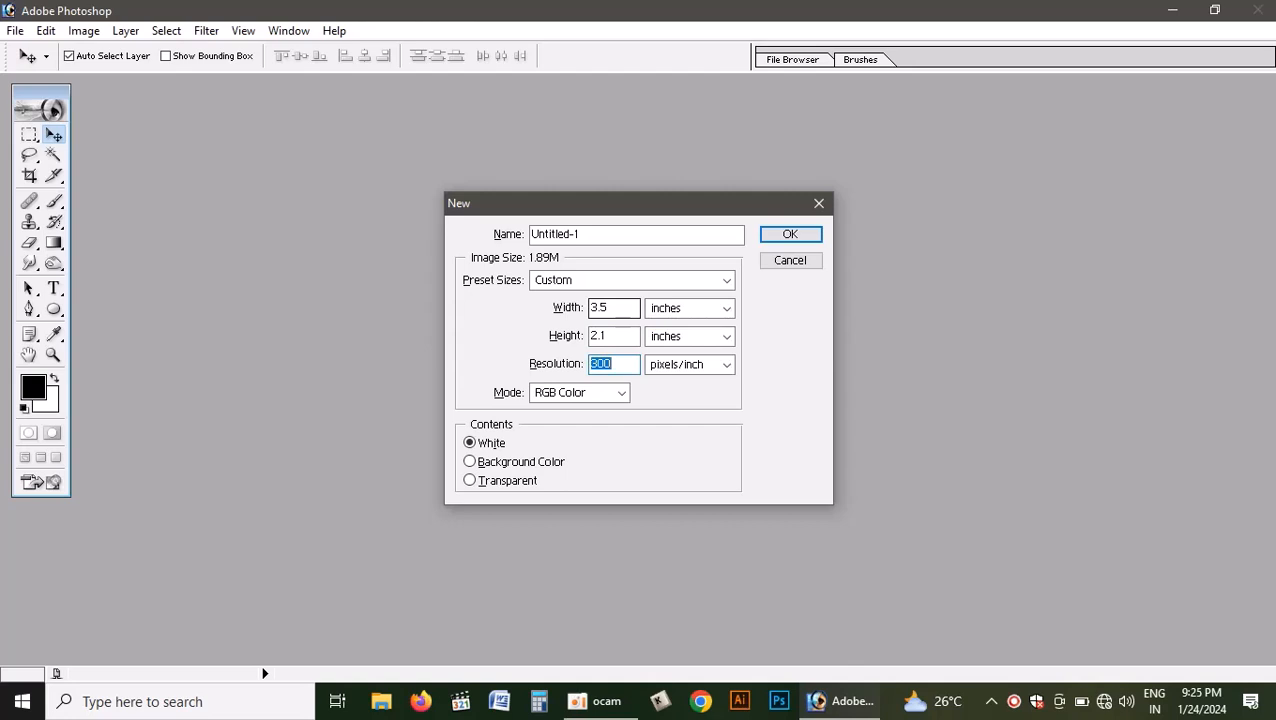
key("Return")
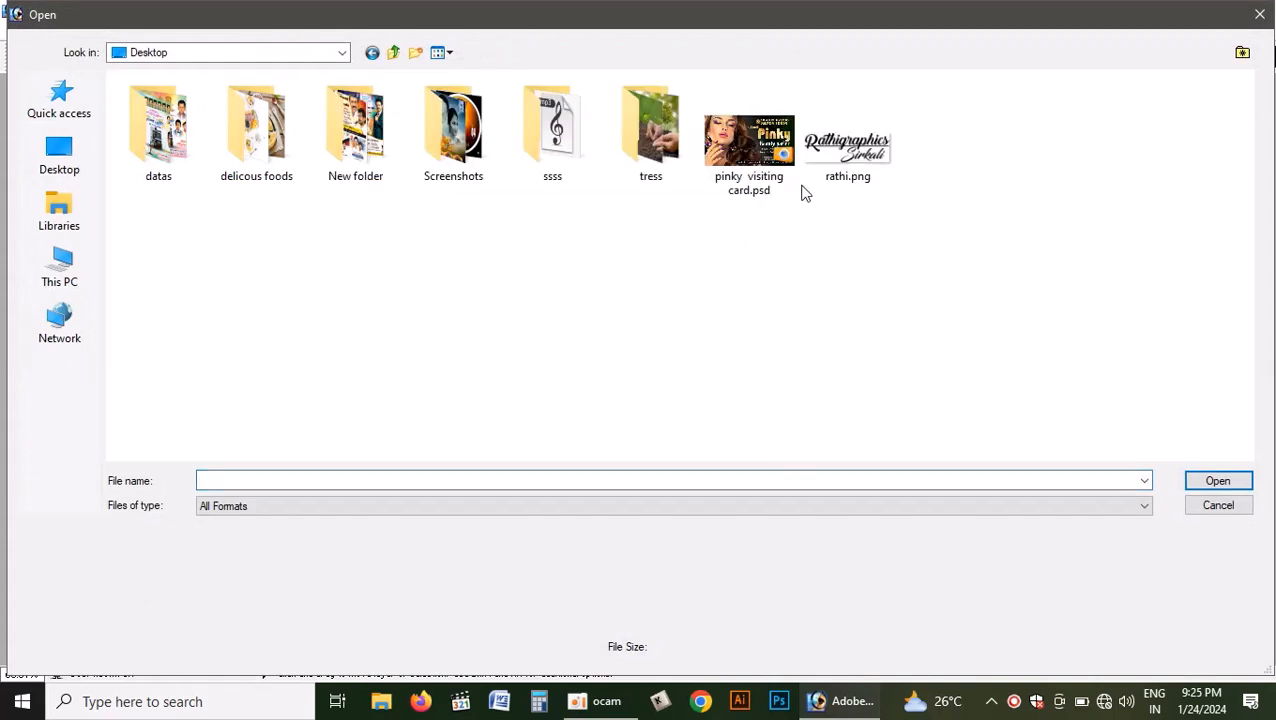
- Open the existing design file "pinky visiting card.psd" from the Desktop
left_click(797, 190)
left_click(1218, 481)
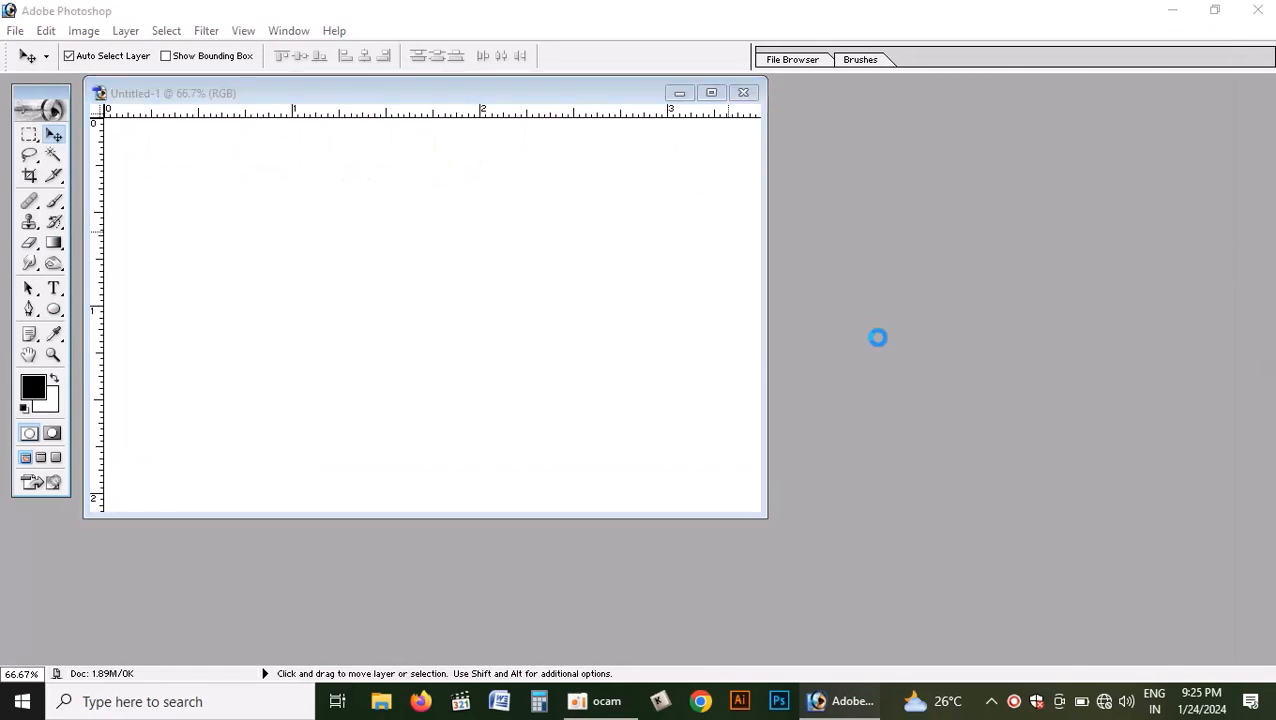
left_click(752, 321)
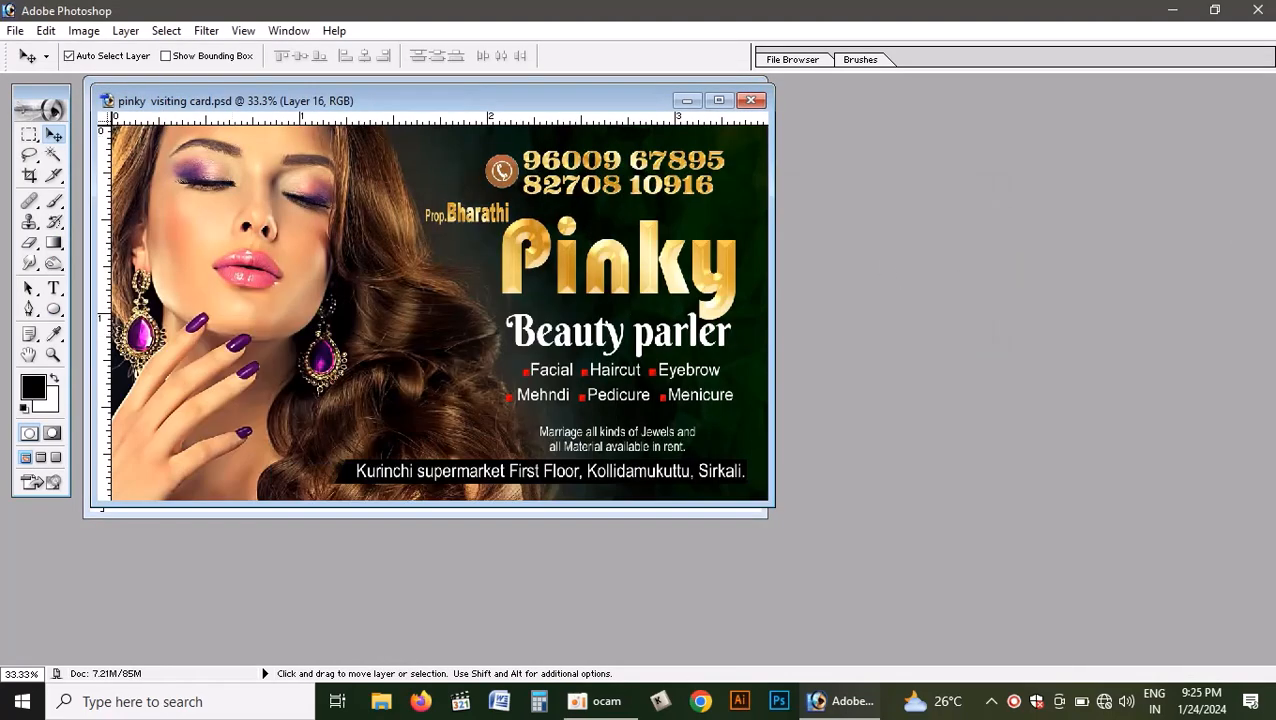
- Check the image dimensions and resolution of the open visiting card design
left_click(84, 30)
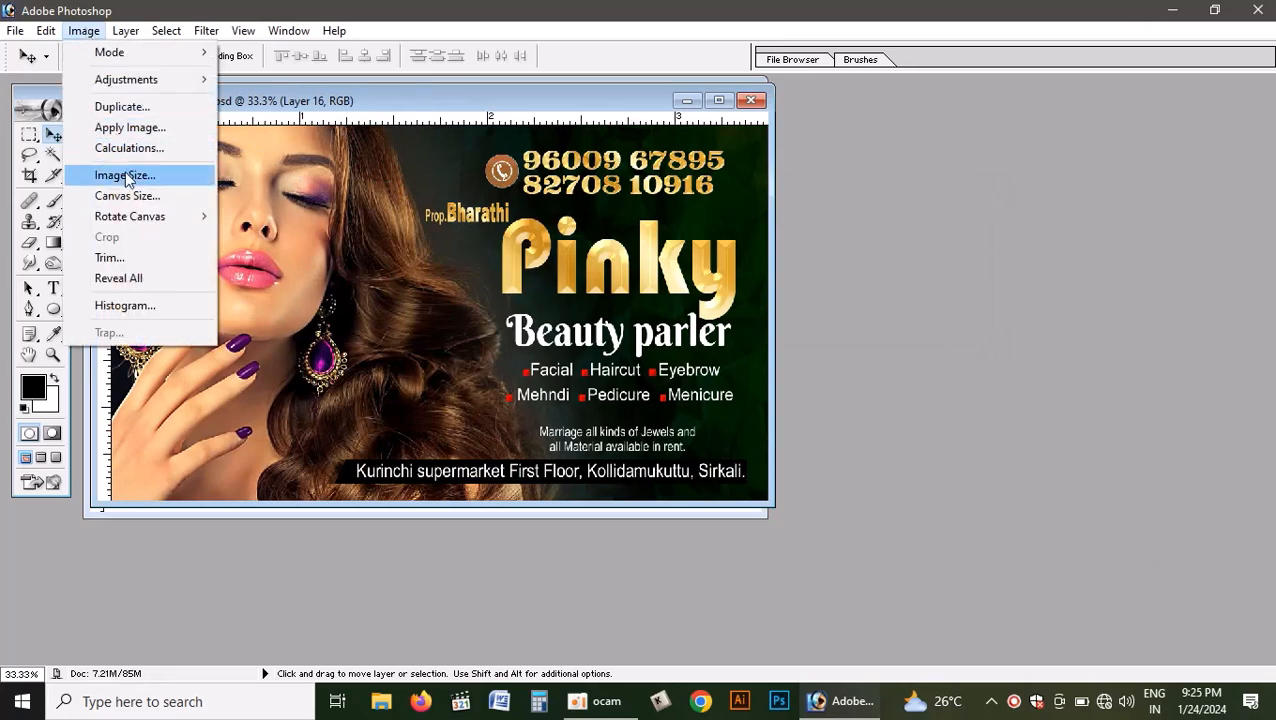
left_click(130, 176)
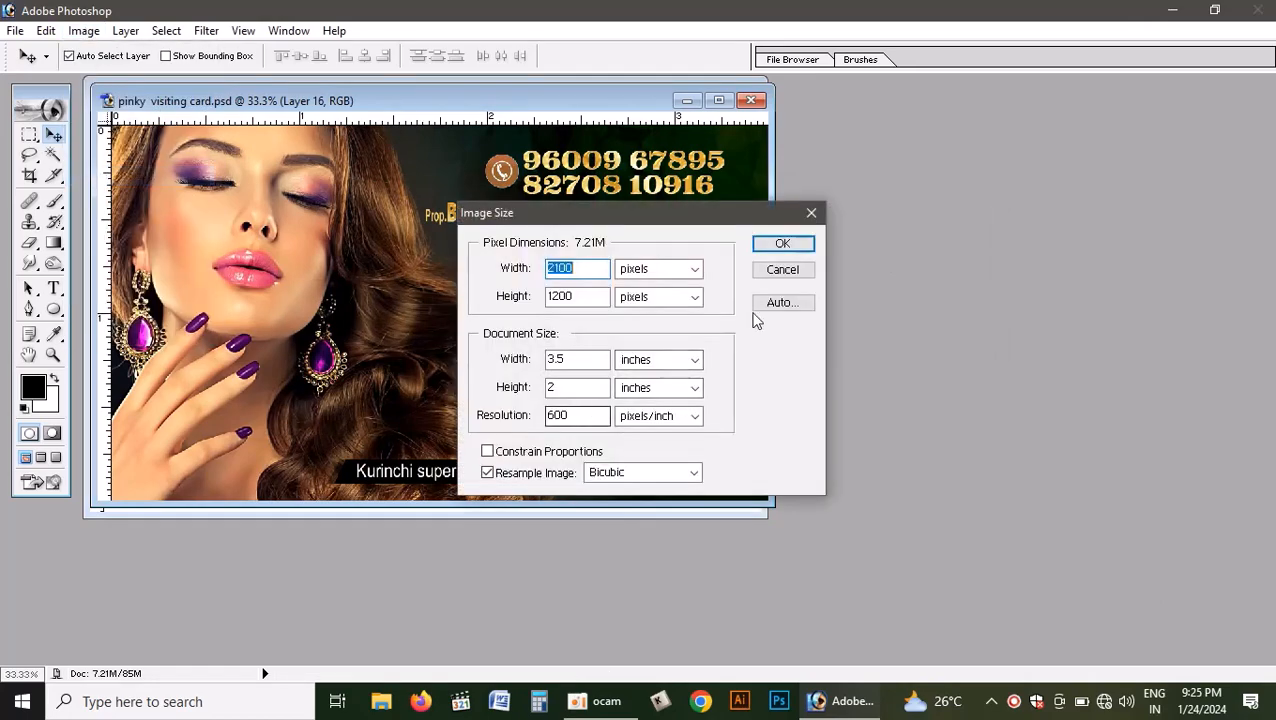
left_click(783, 270)
- Change the blank document's resolution to 600 pixels/inch, keeping its size at 3.5 by 2.1 inches
left_click_drag(582, 110, 757, 238)
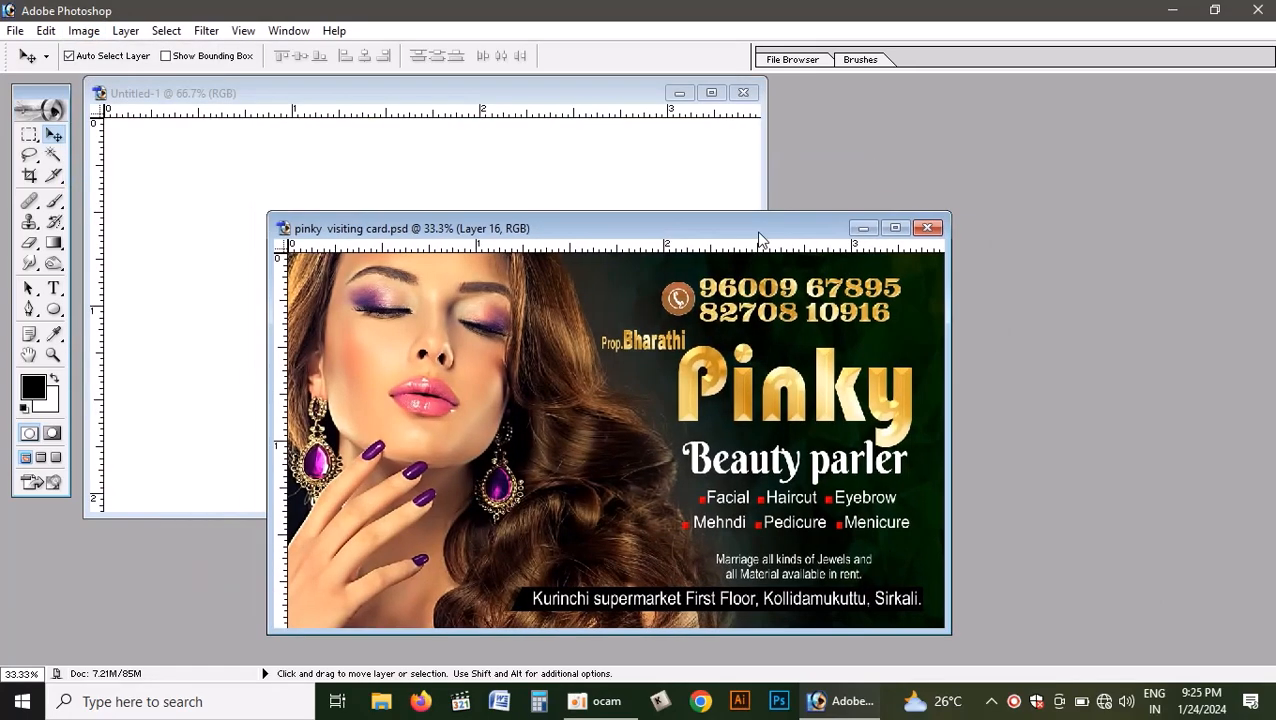
left_click(217, 85)
left_click(84, 30)
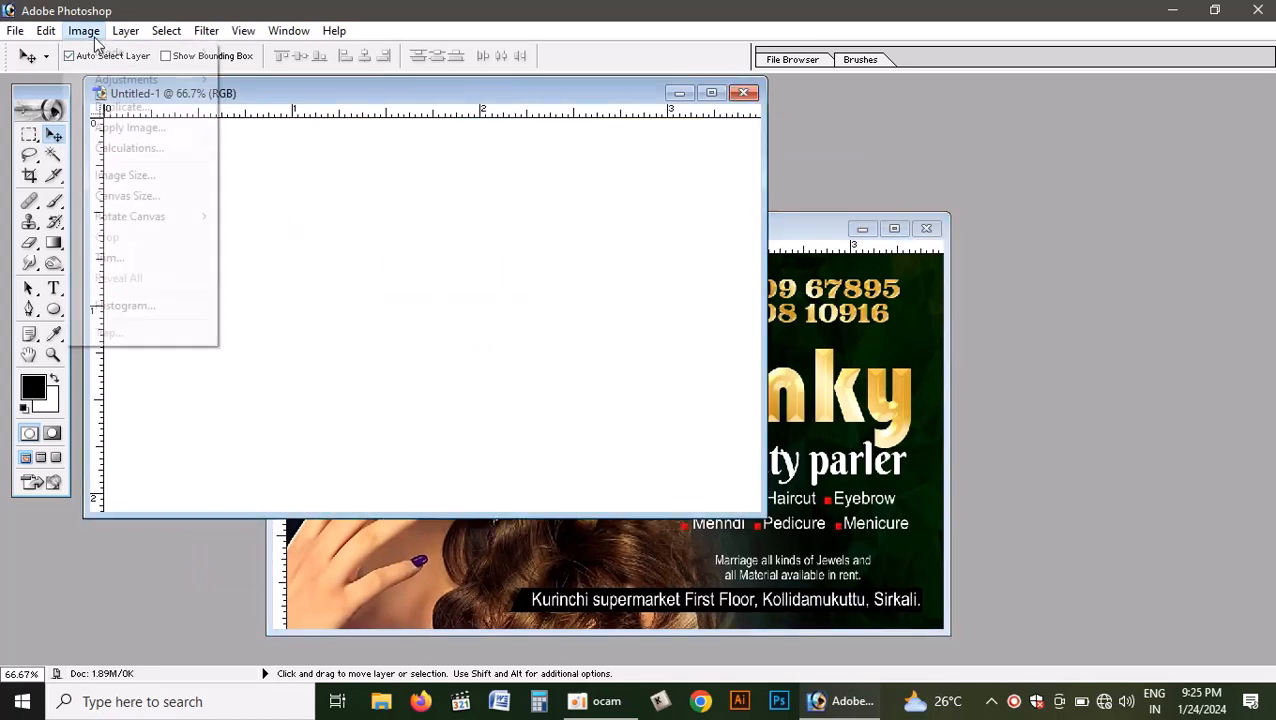
left_click(154, 176)
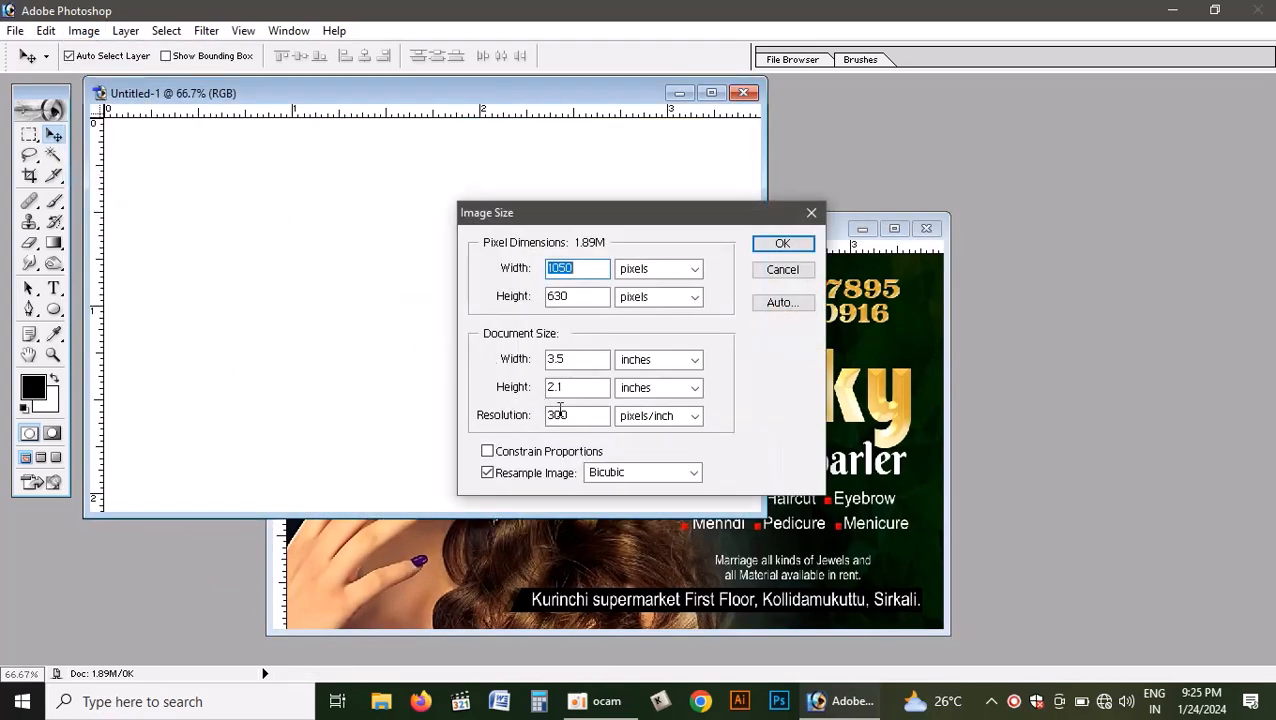
left_click_drag(574, 414, 404, 411)
type("600")
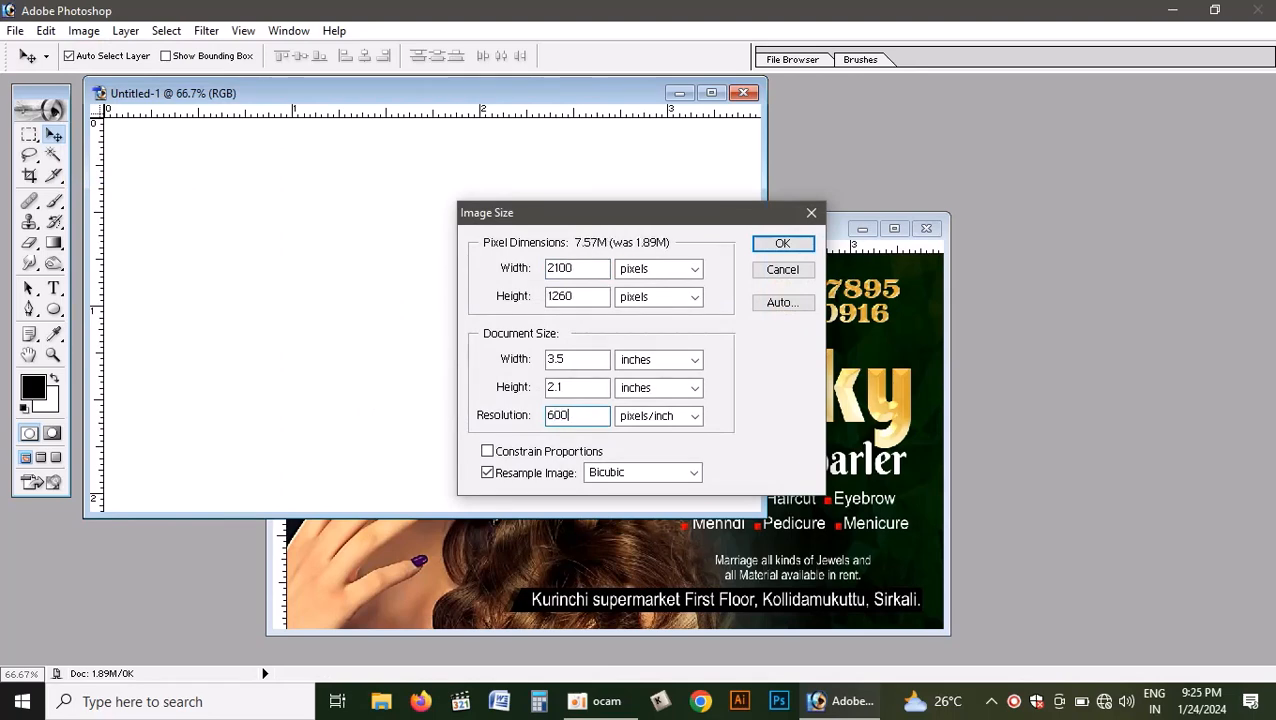
key("Return")
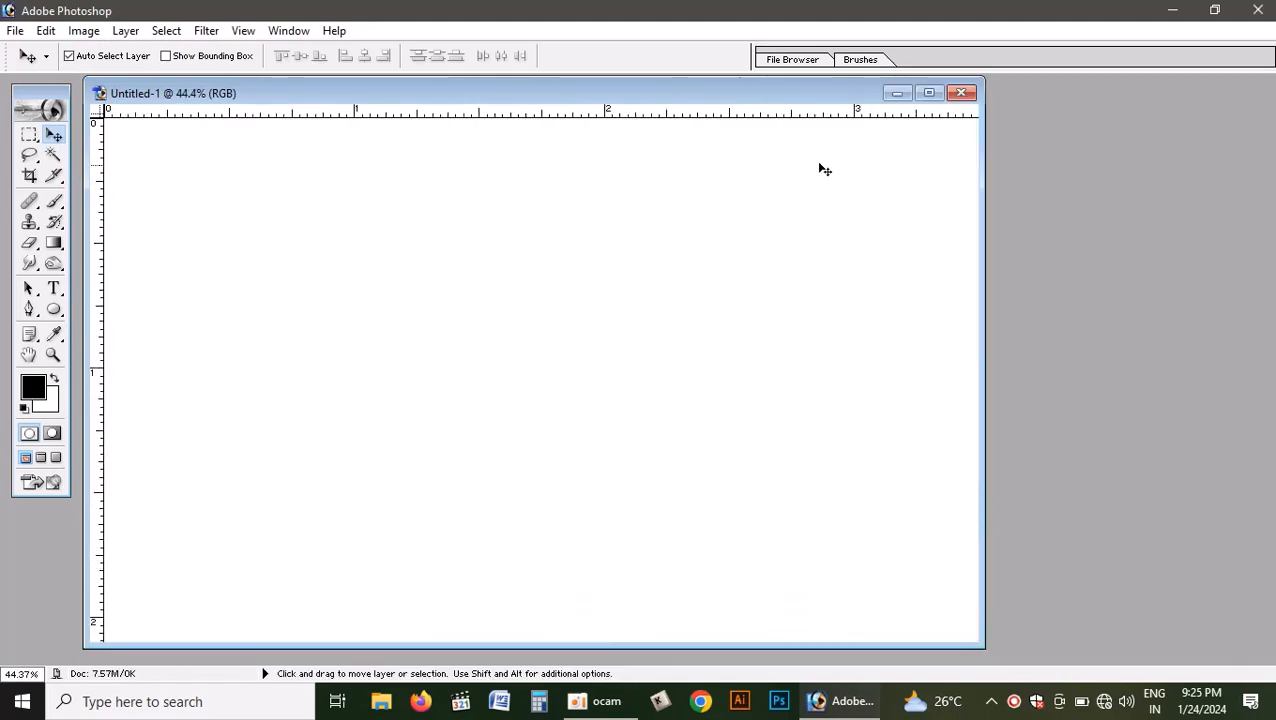
- Arrange the blank document's window beside the visiting card so both are reachable, and fit its canvas on screen
left_click_drag(832, 97, 918, 186)
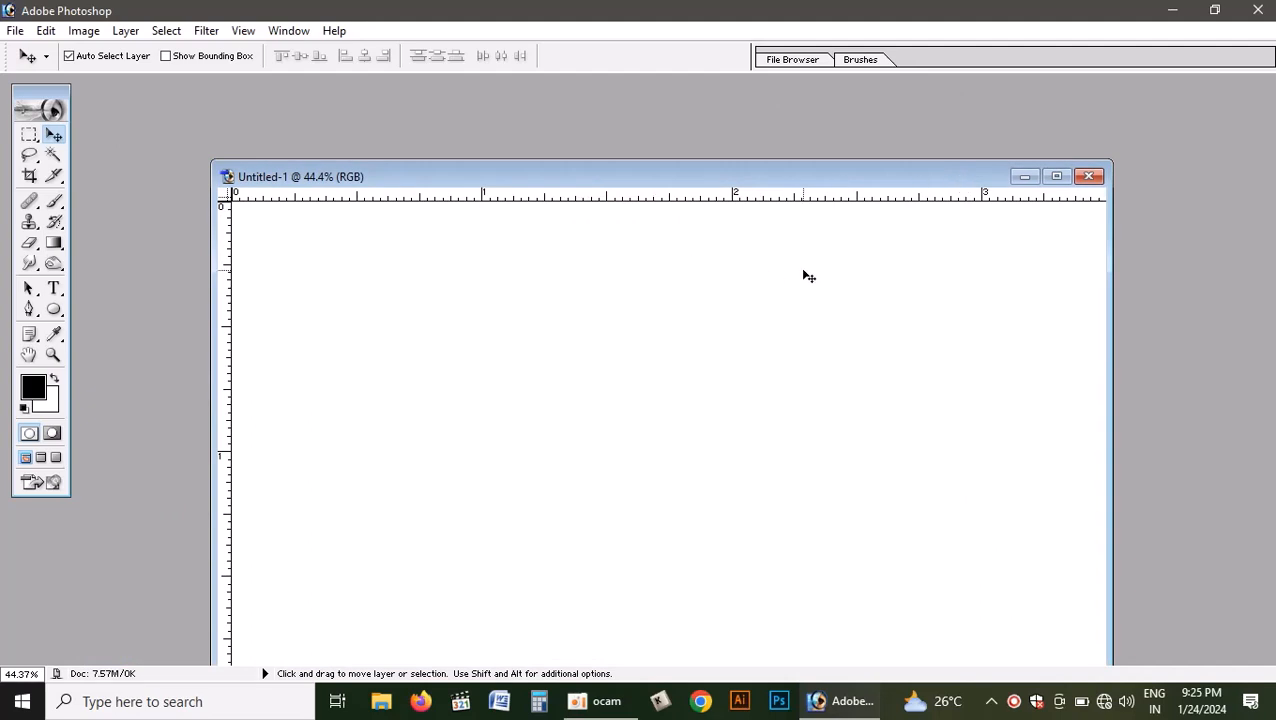
key("ctrl+minus")
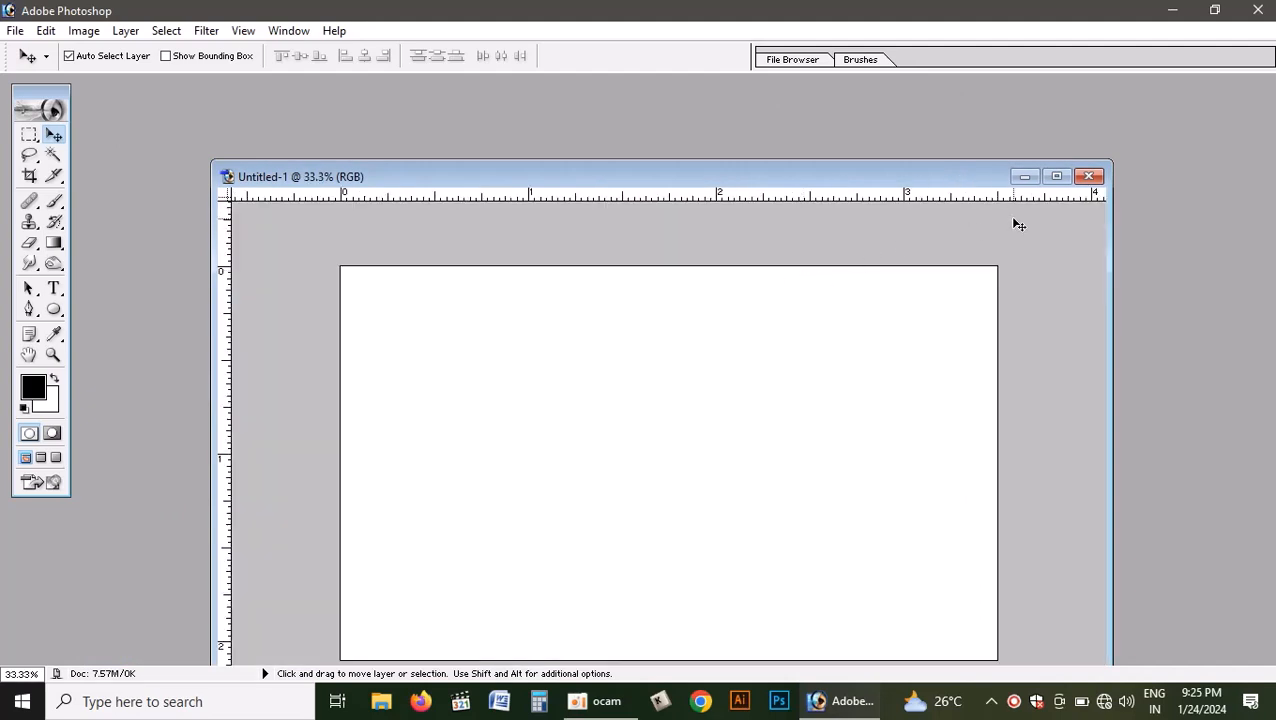
key("ctrl+minus")
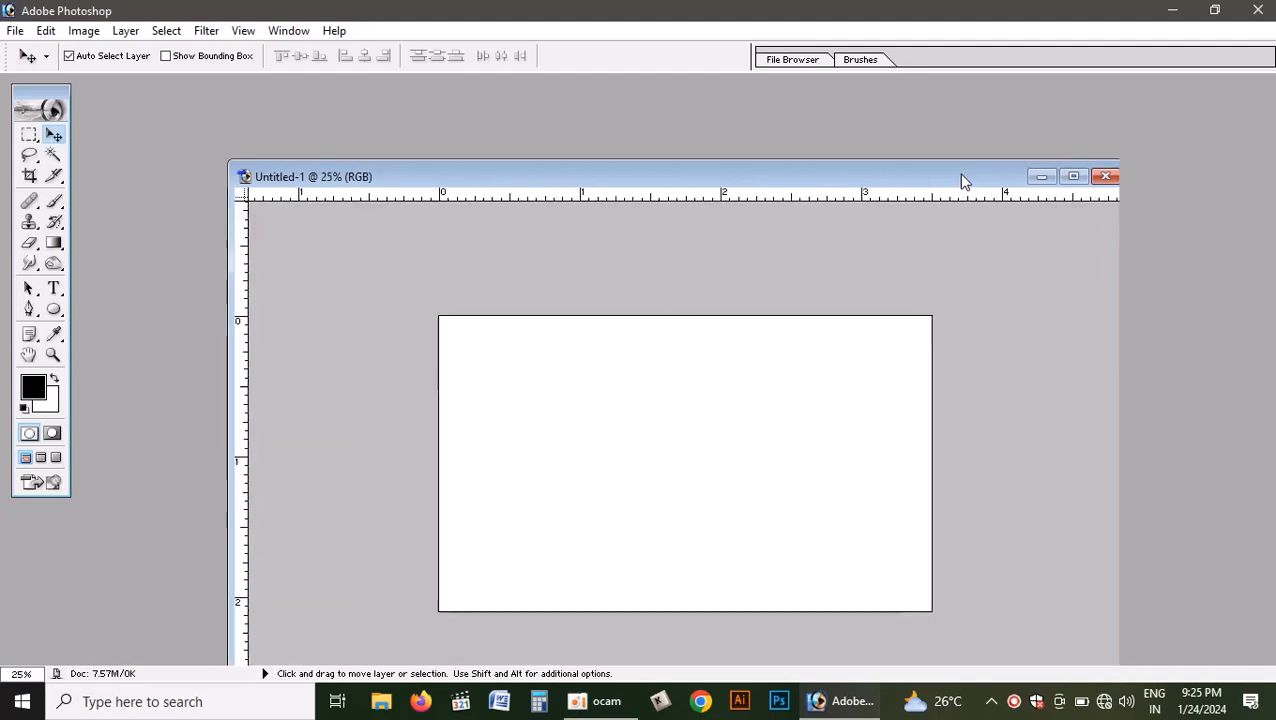
left_click_drag(963, 177, 1199, 160)
left_click(432, 238)
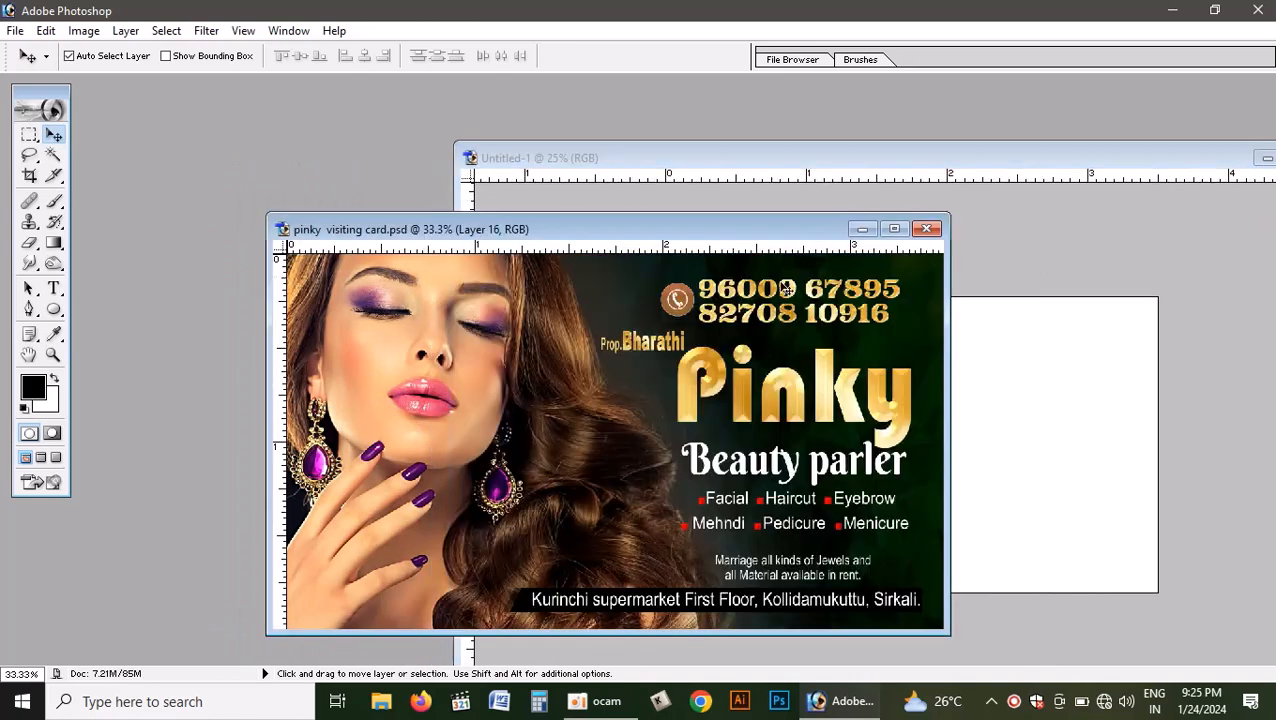
left_click(1001, 372)
key("ctrl+minus")
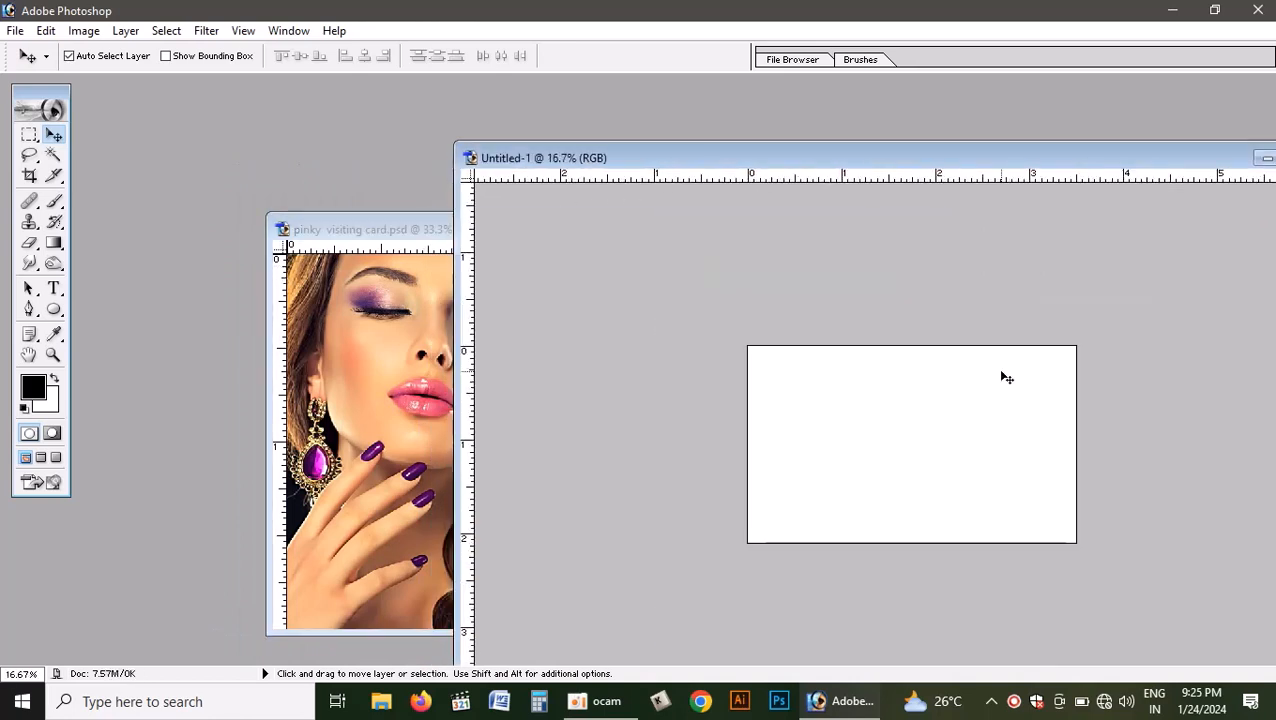
key("ctrl+0")
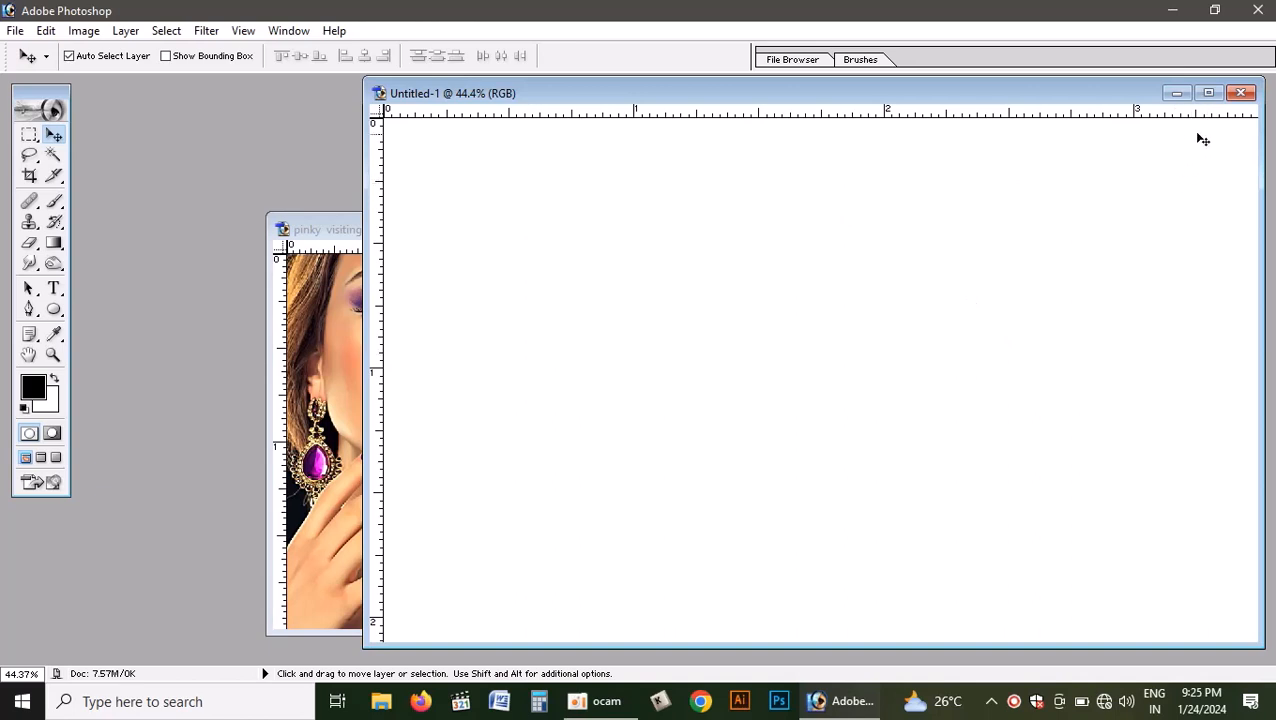
- Show the layers and locate the visiting card's Background layer, and fill the blank document's background with black
left_click(347, 319)
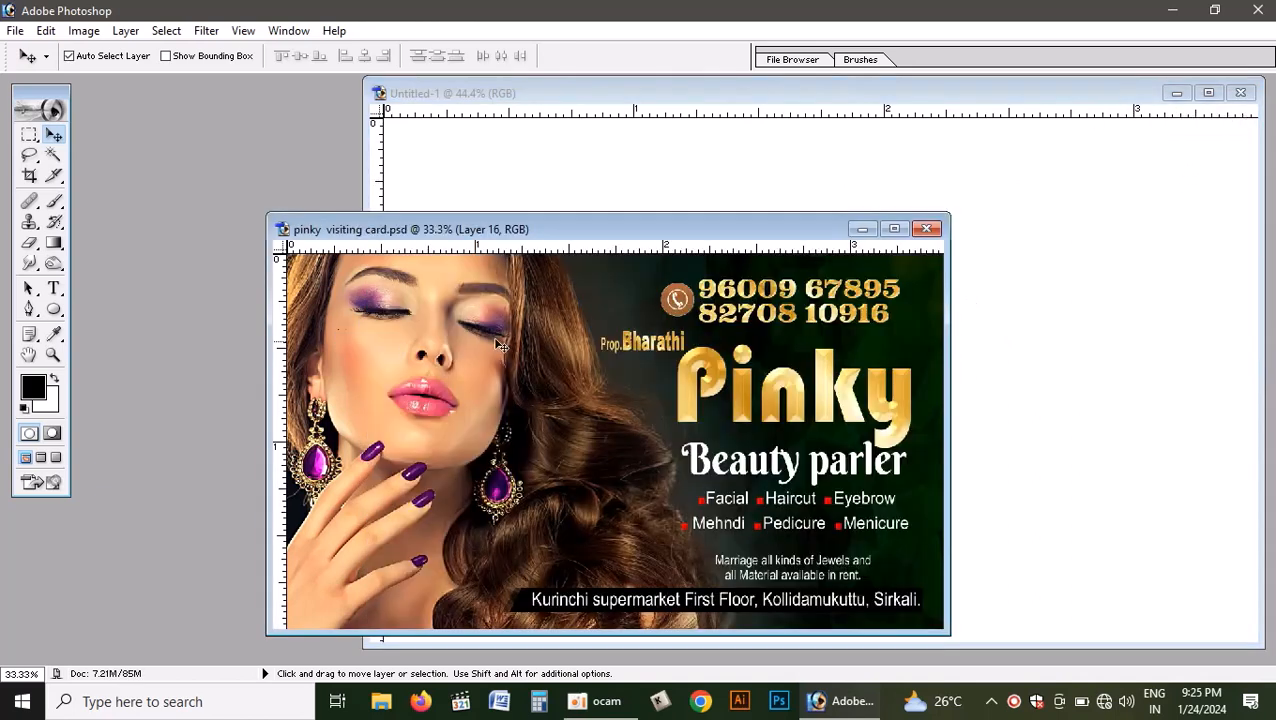
key("F7")
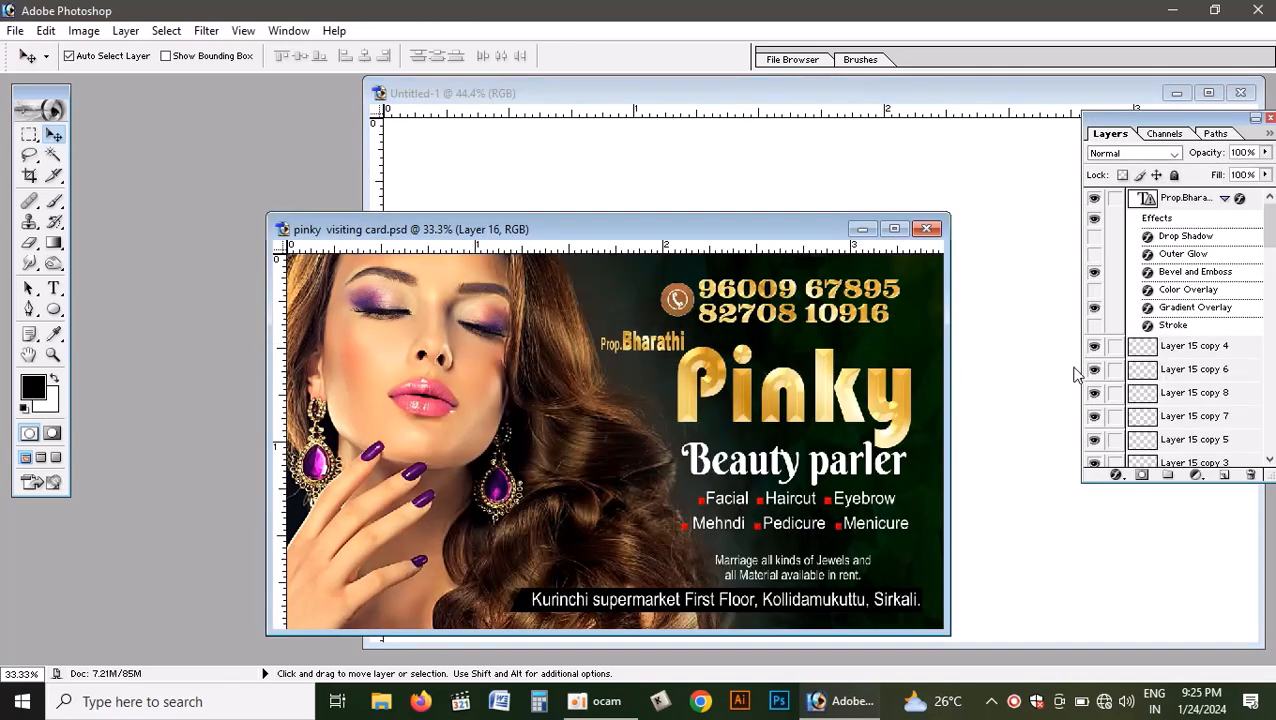
scroll(1187, 460, "down", 1)
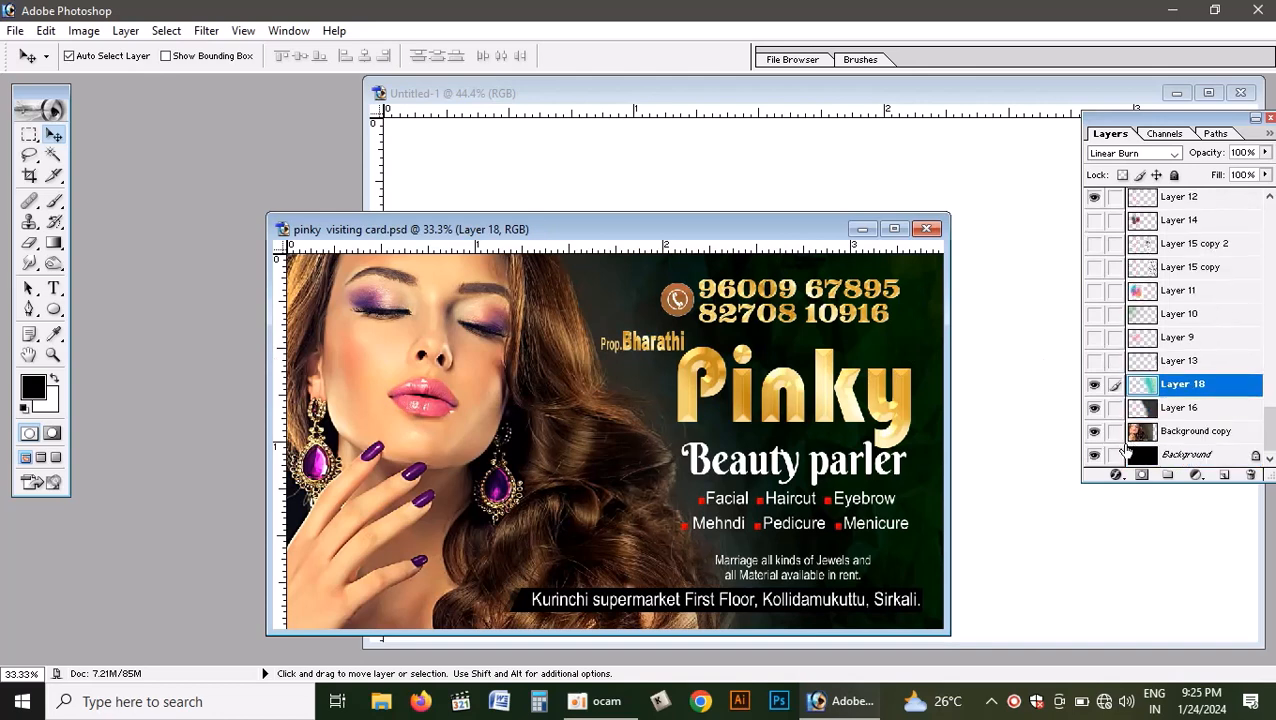
left_click(1180, 455)
left_click(1031, 333)
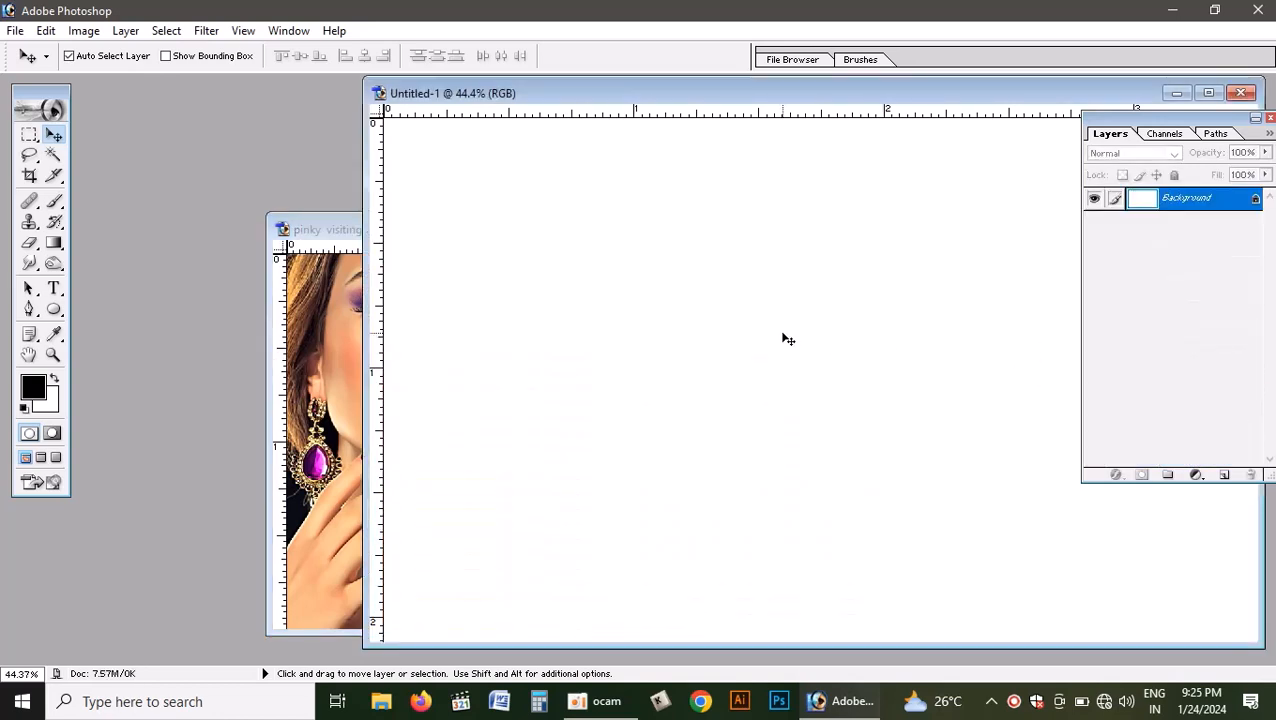
key("alt+BackSpace")
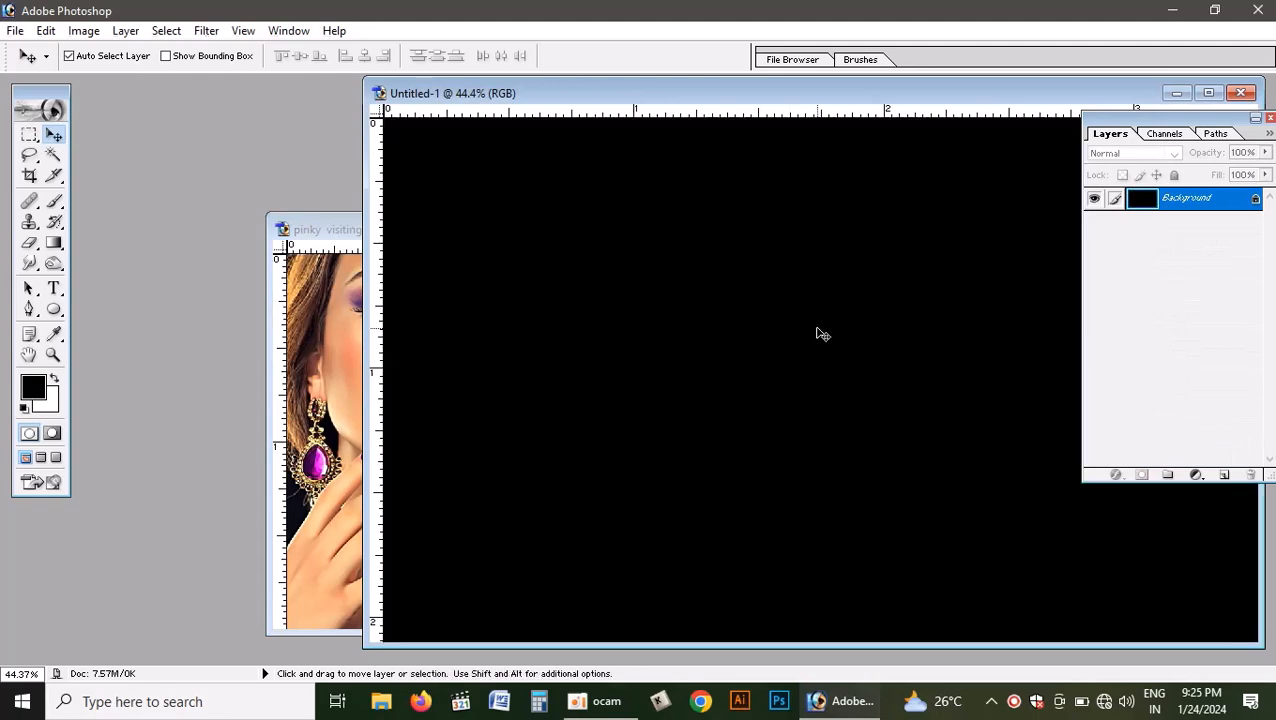
- In the visiting card, preview the effect of Layer 18 and link Layer 16 and Layer 18 to the Background copy layer
left_click(326, 322)
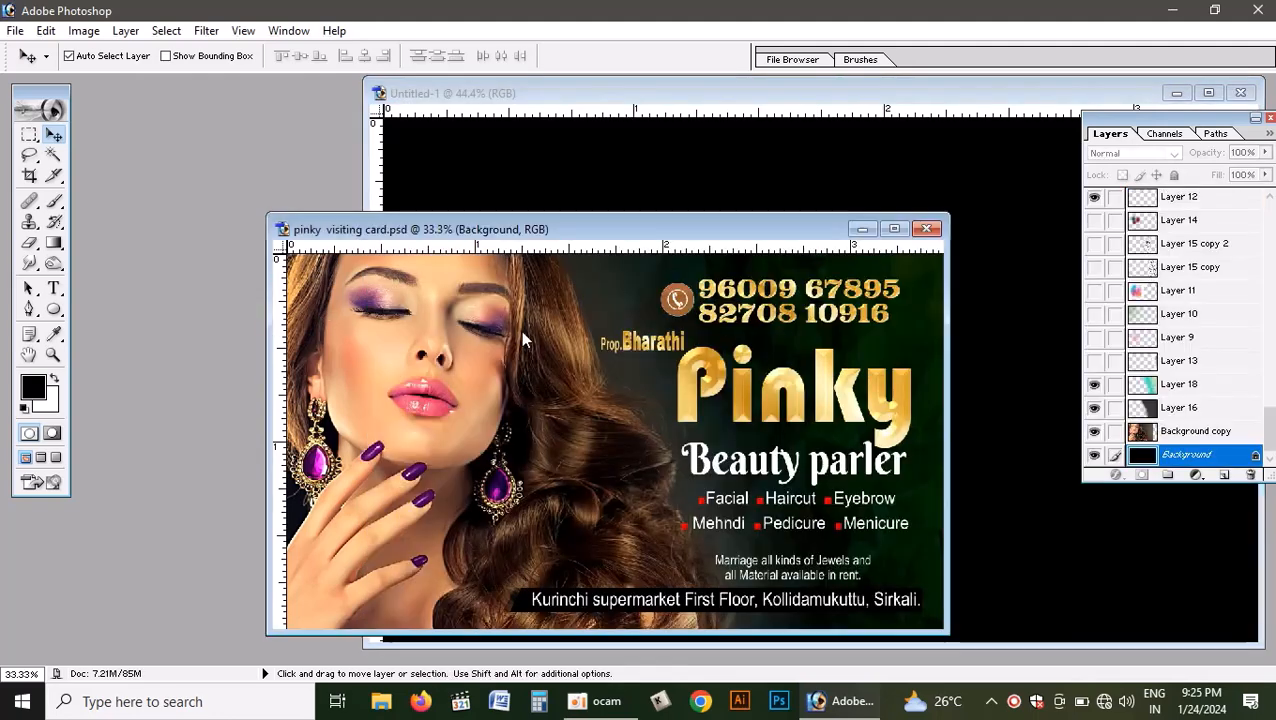
left_click(1166, 434)
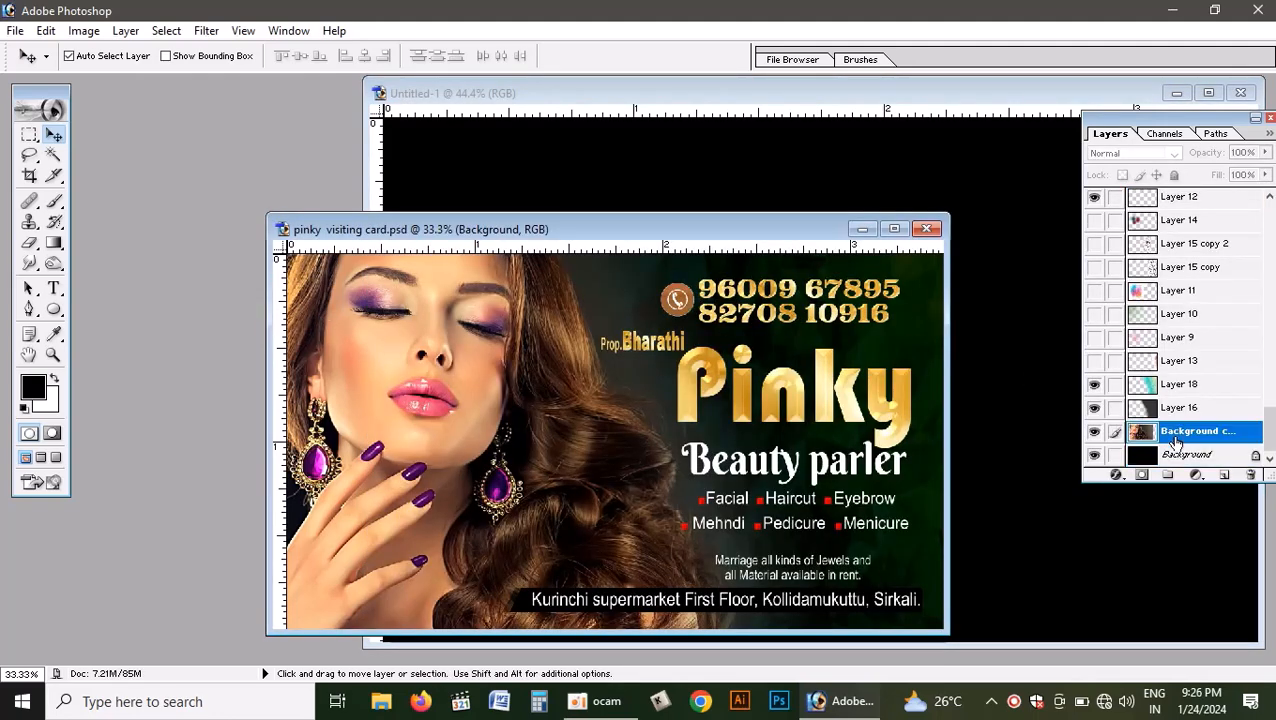
left_click(1095, 386)
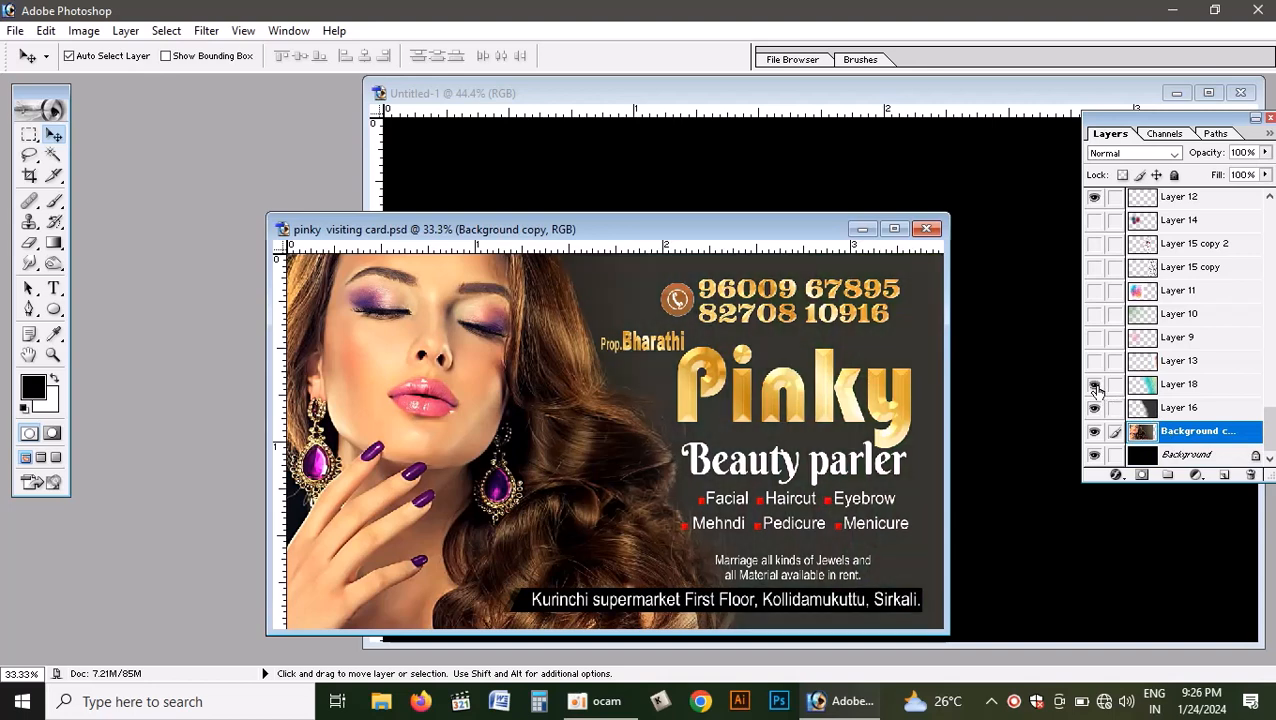
left_click(1095, 386)
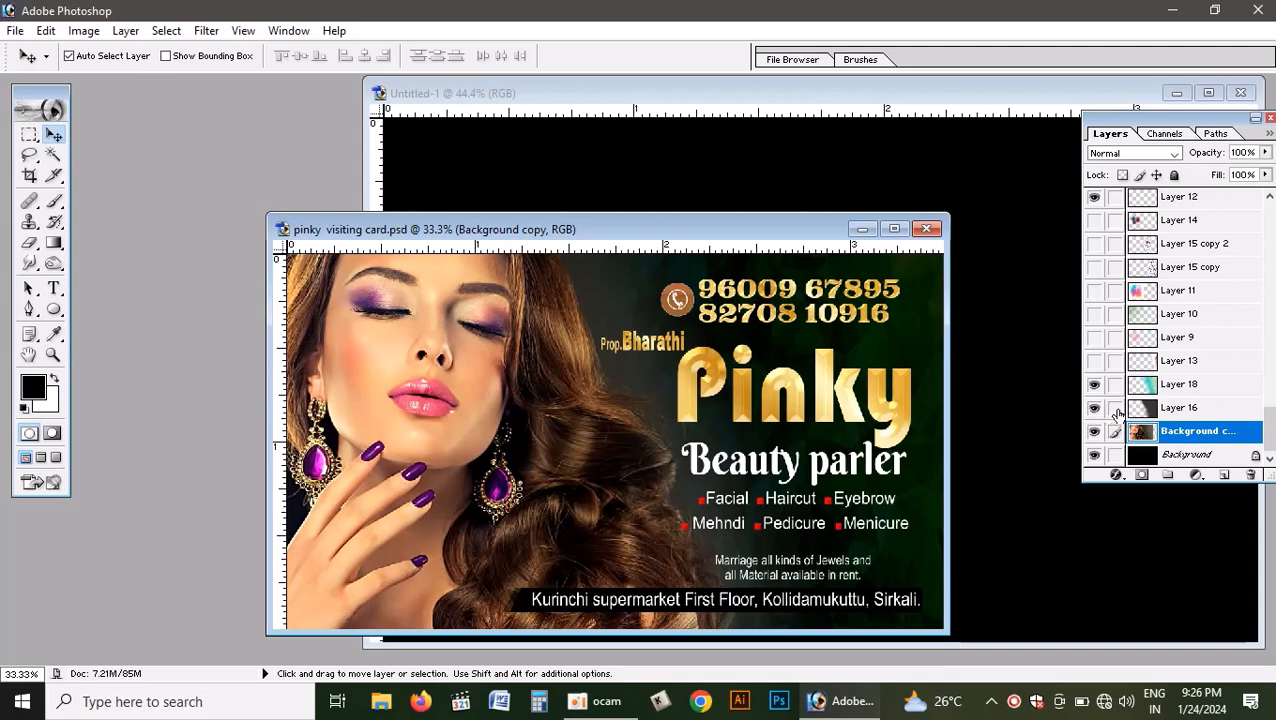
left_click(1116, 408)
left_click(1114, 390)
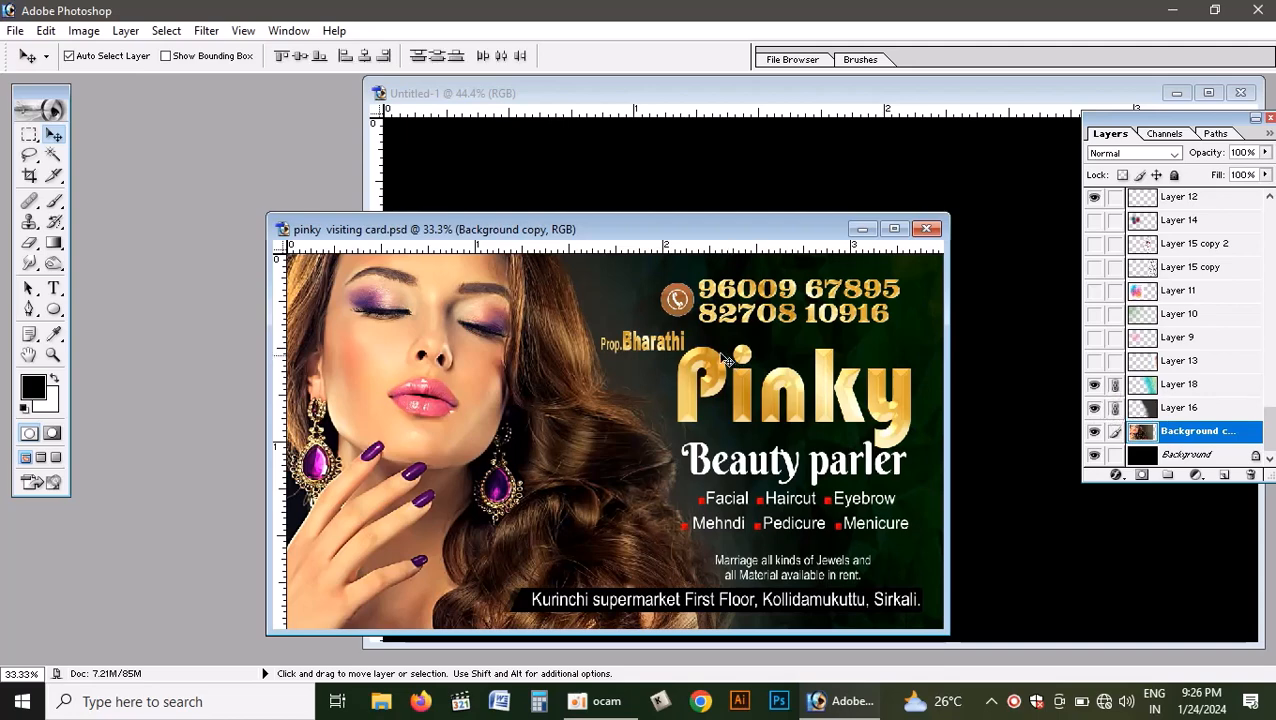
- Copy the linked layers into the black document, maximize its window, and align the artwork with the canvas's top and left edges
left_click_drag(552, 316, 968, 288)
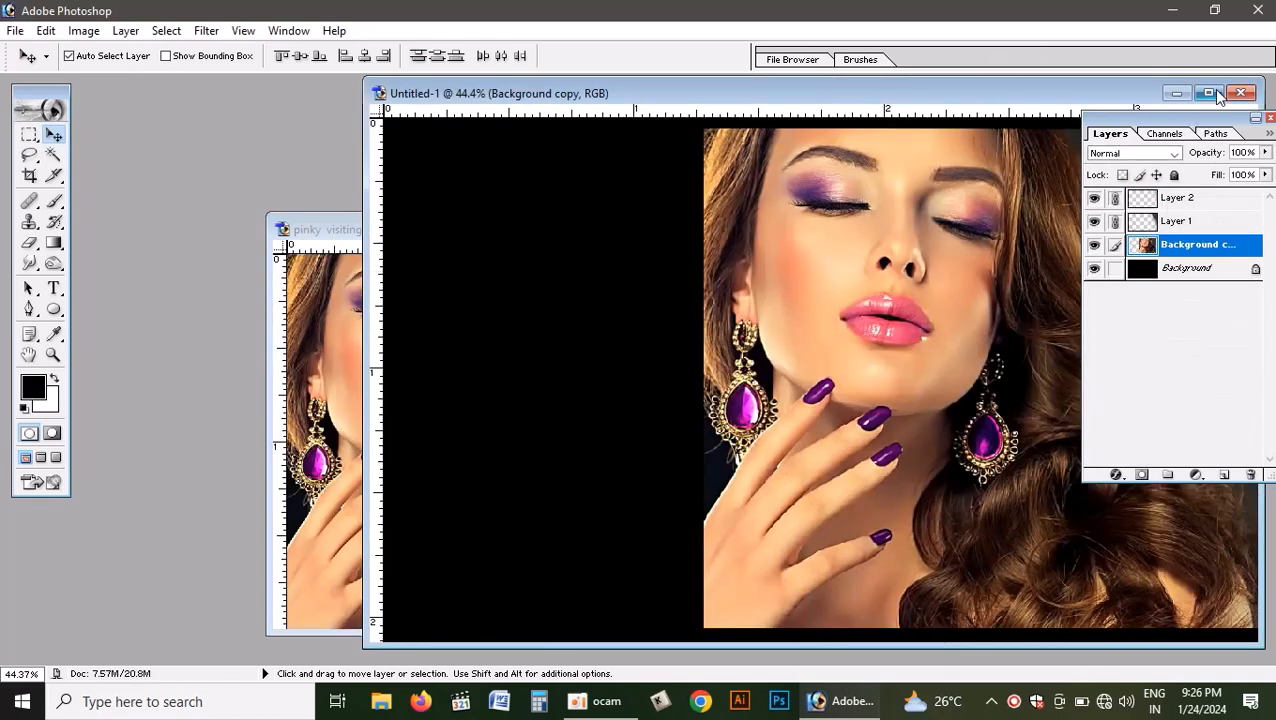
left_click(1208, 93)
left_click_drag(810, 230, 501, 237)
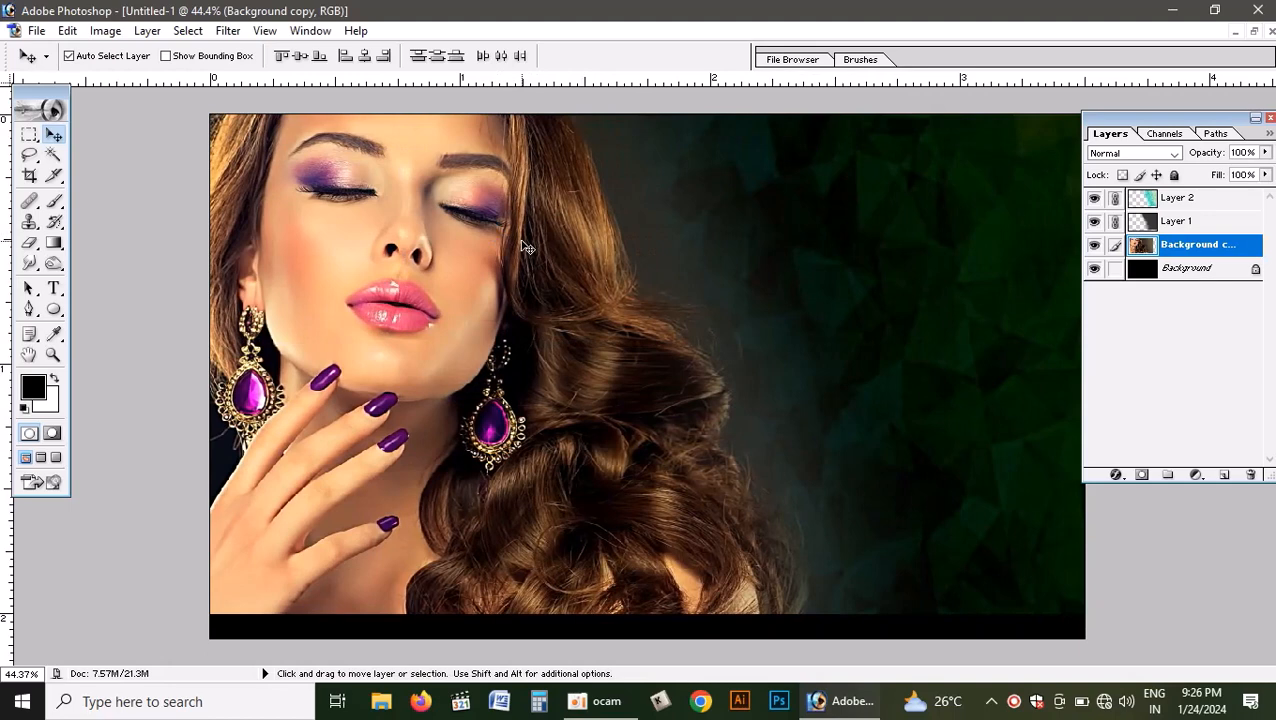
- Stretch the linked artwork downward to 104.8% height so that it covers the canvas to its lower edge
key("ctrl+t")
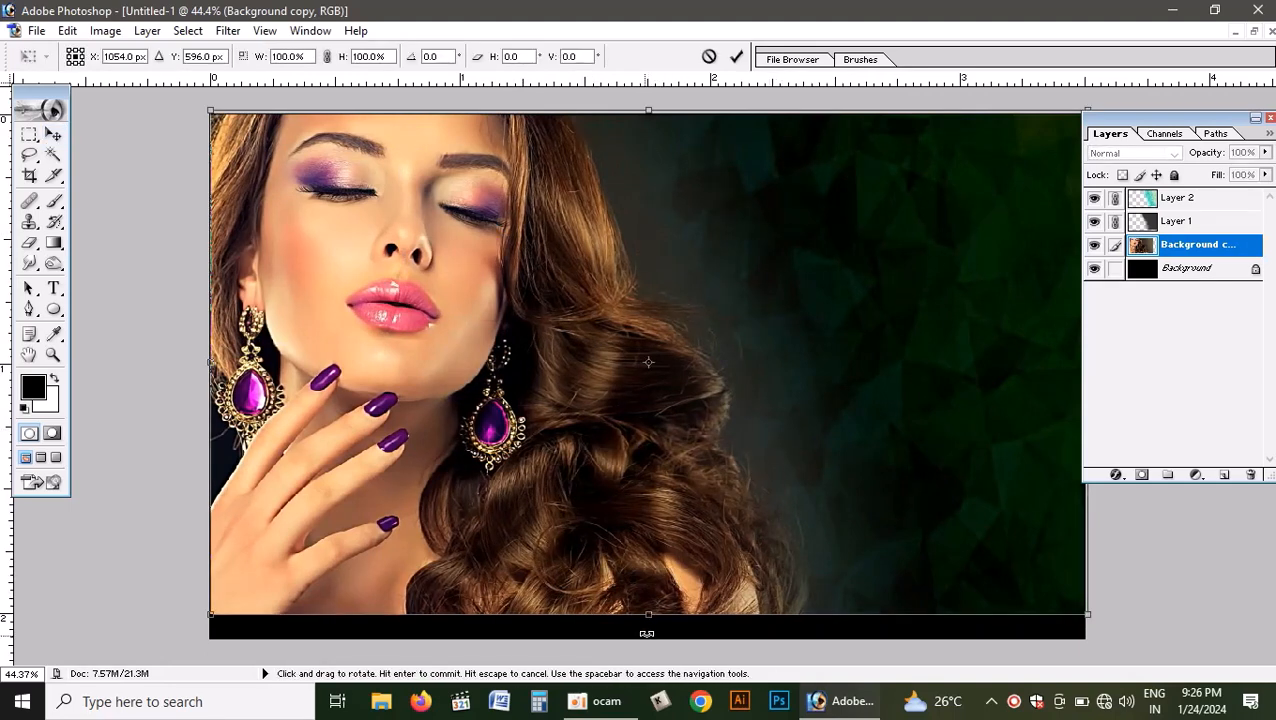
left_click_drag(649, 615, 659, 638)
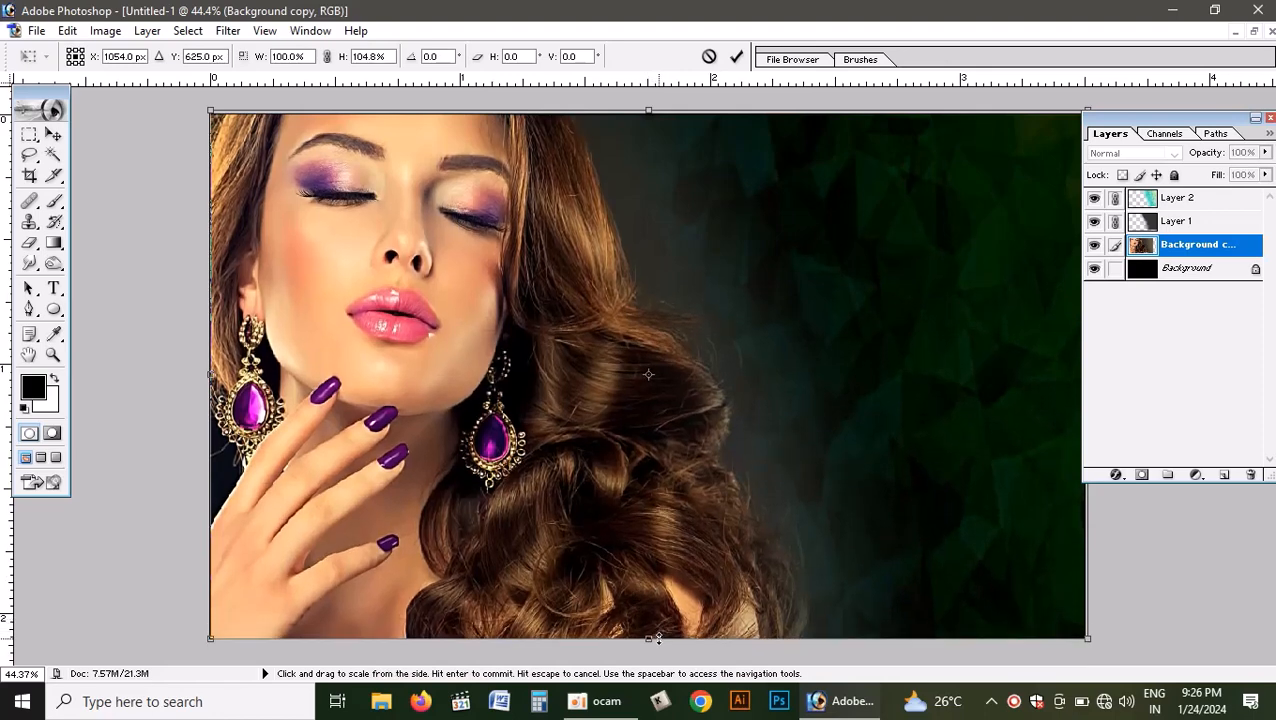
key("Return")
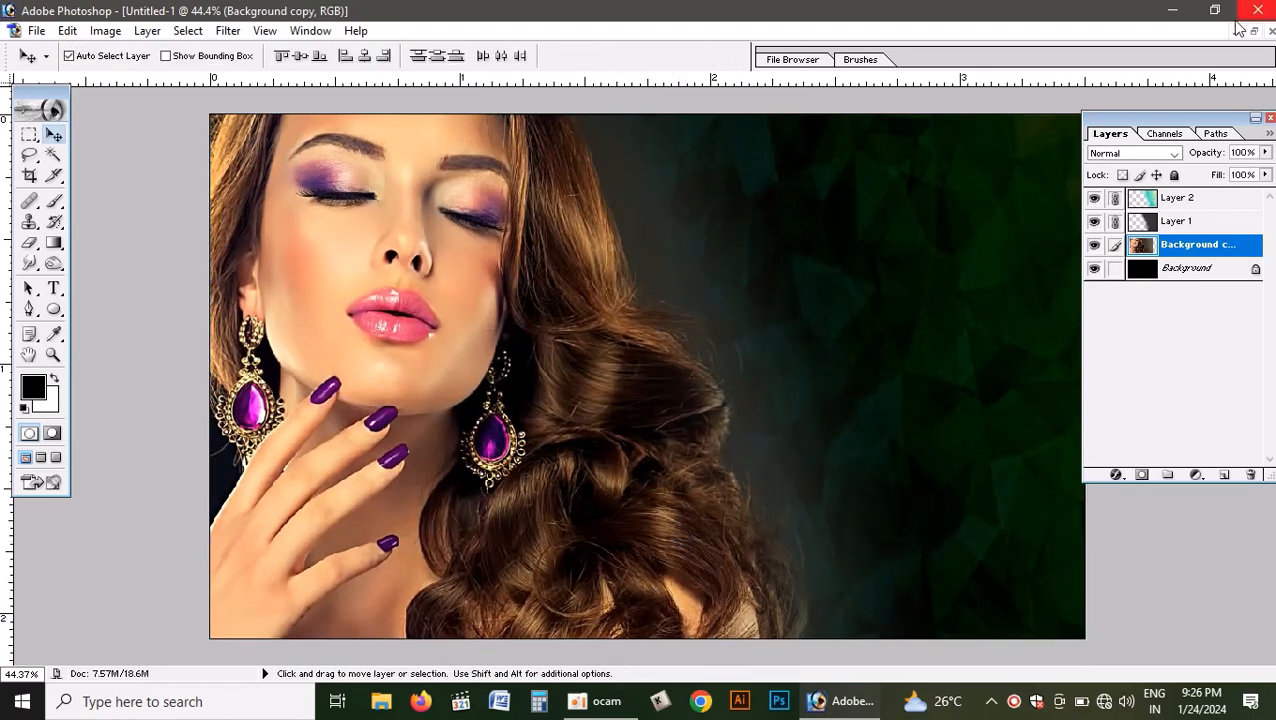
- Toggle Layer 2's visibility off and back on to preview its effect, and set its blending mode to Normal
left_click(1094, 198)
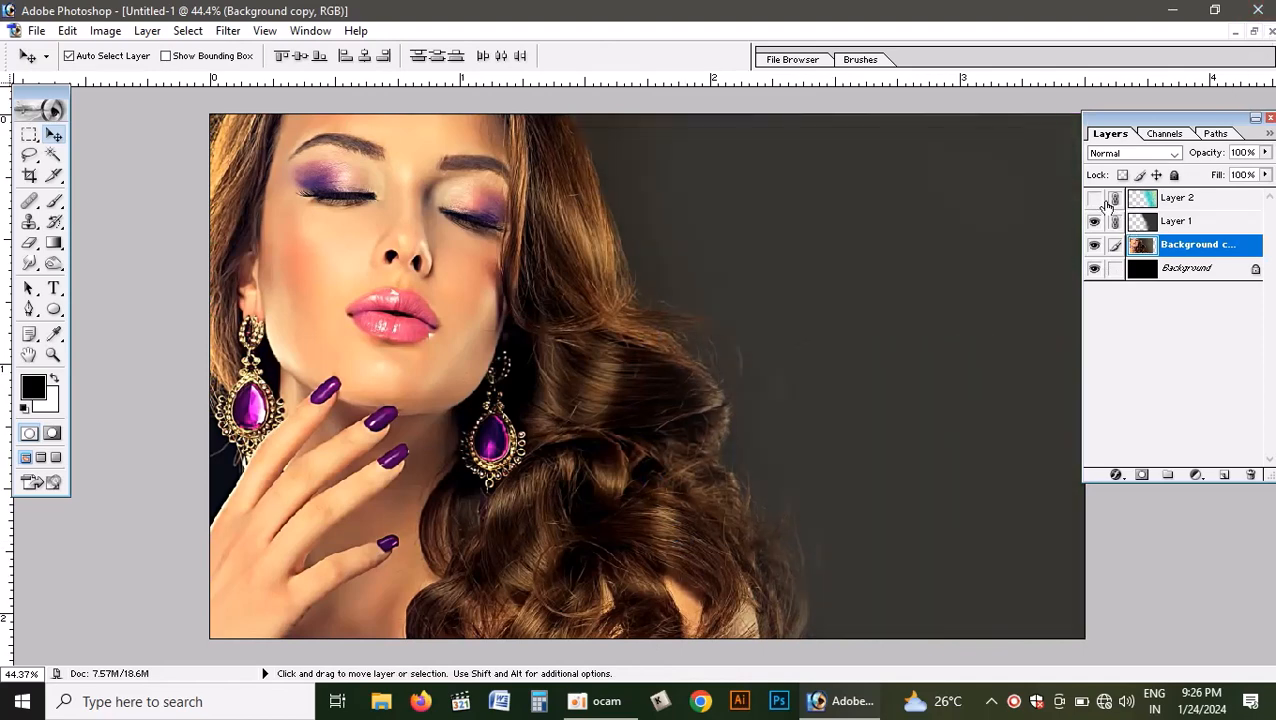
left_click(1143, 200)
left_click(1094, 198)
left_click(1132, 153)
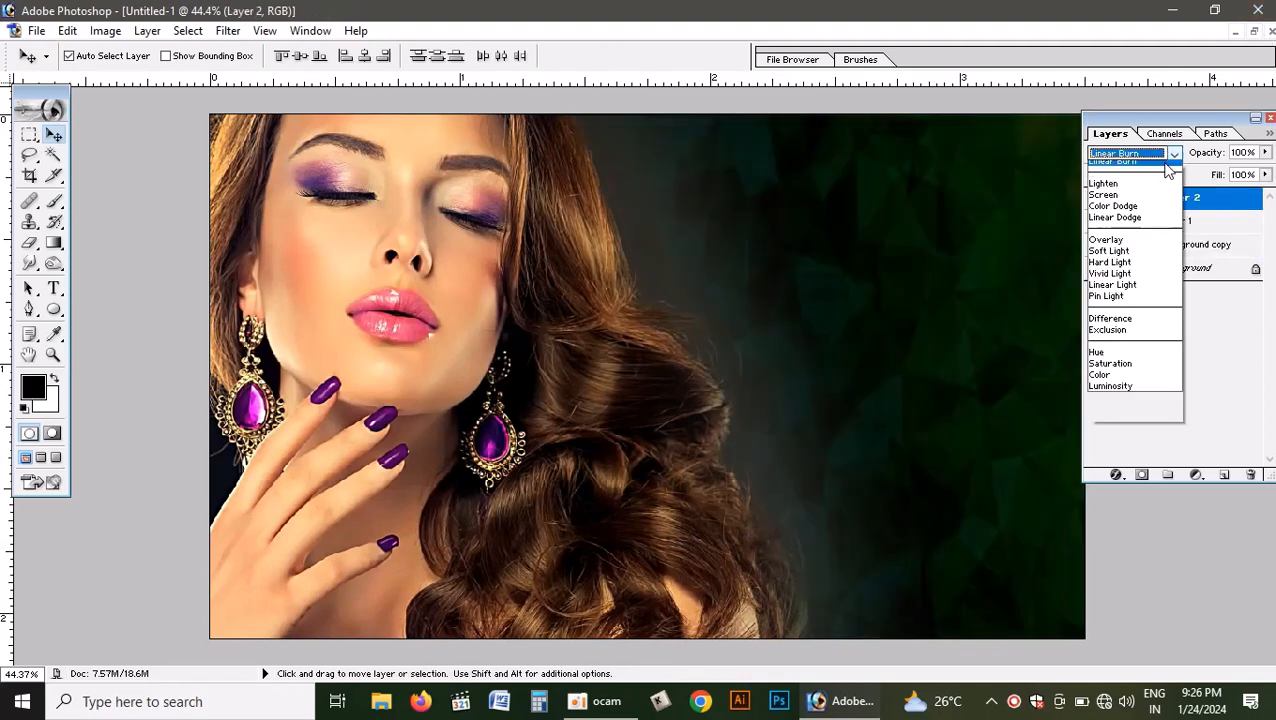
left_click(1127, 169)
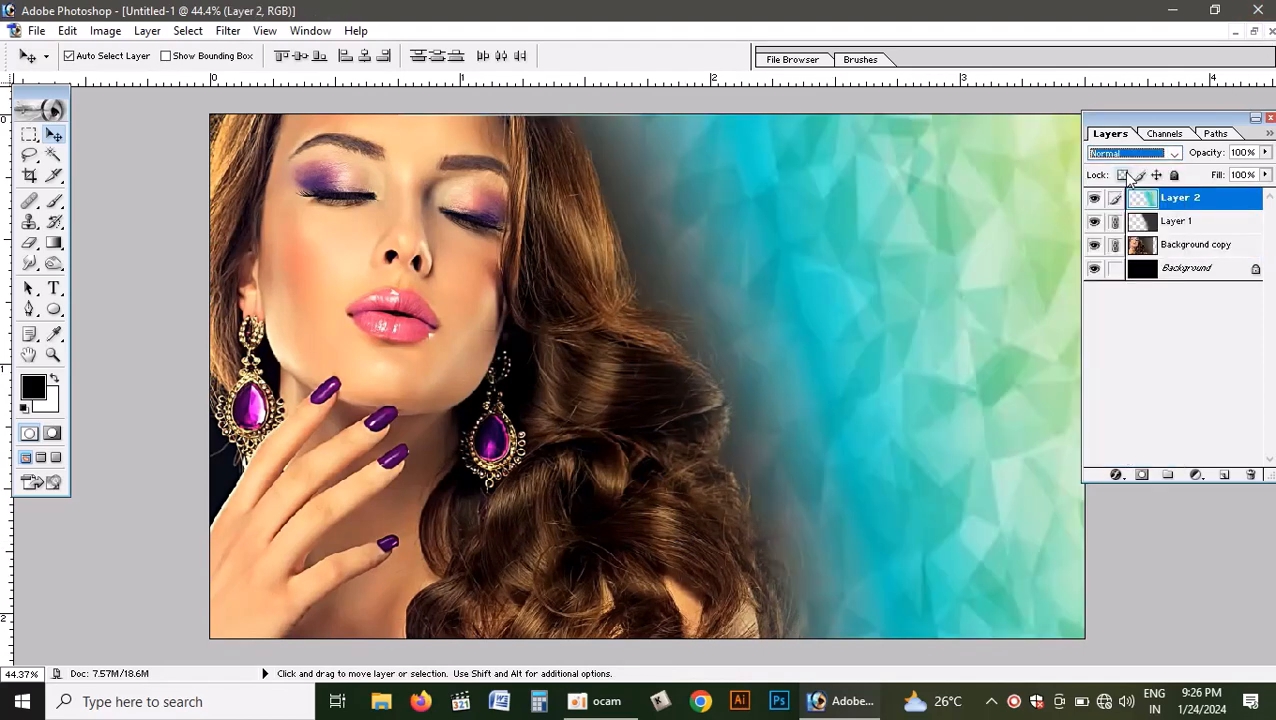
- Try the Linear Dodge, Vivid Light, Hard Light and Linear Light blending modes on Layer 2
left_click(1178, 152)
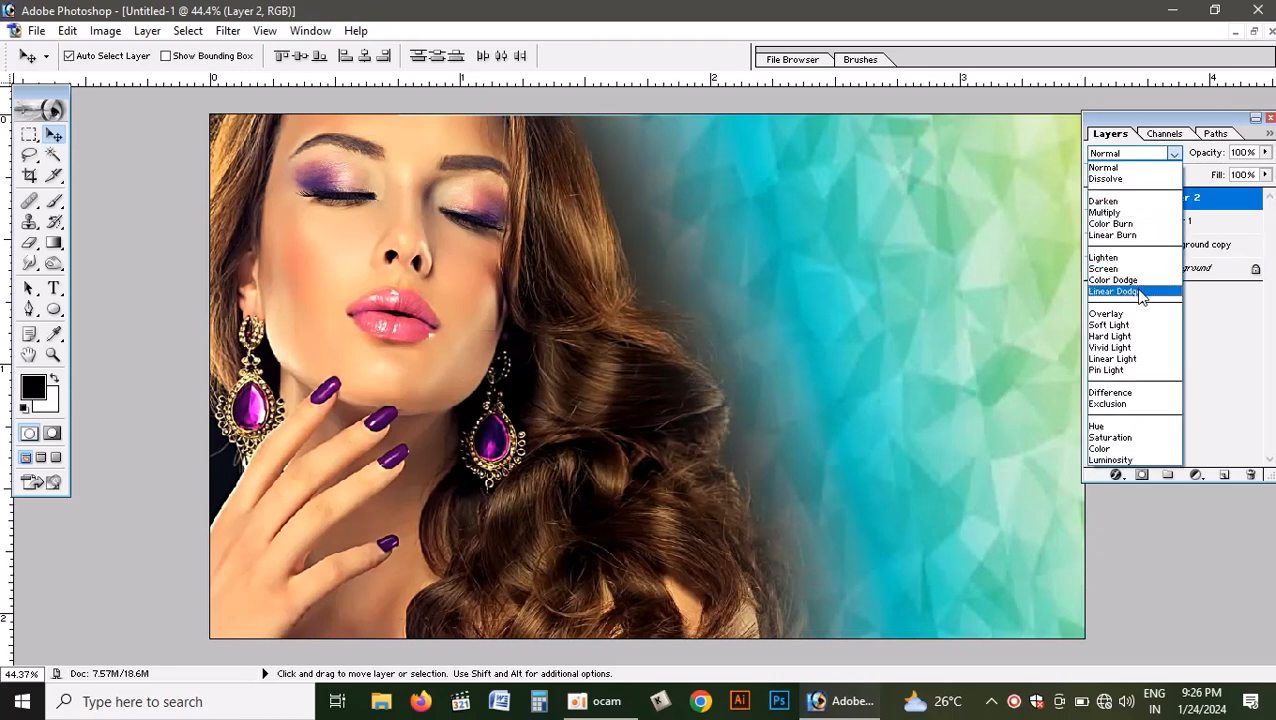
left_click(1140, 291)
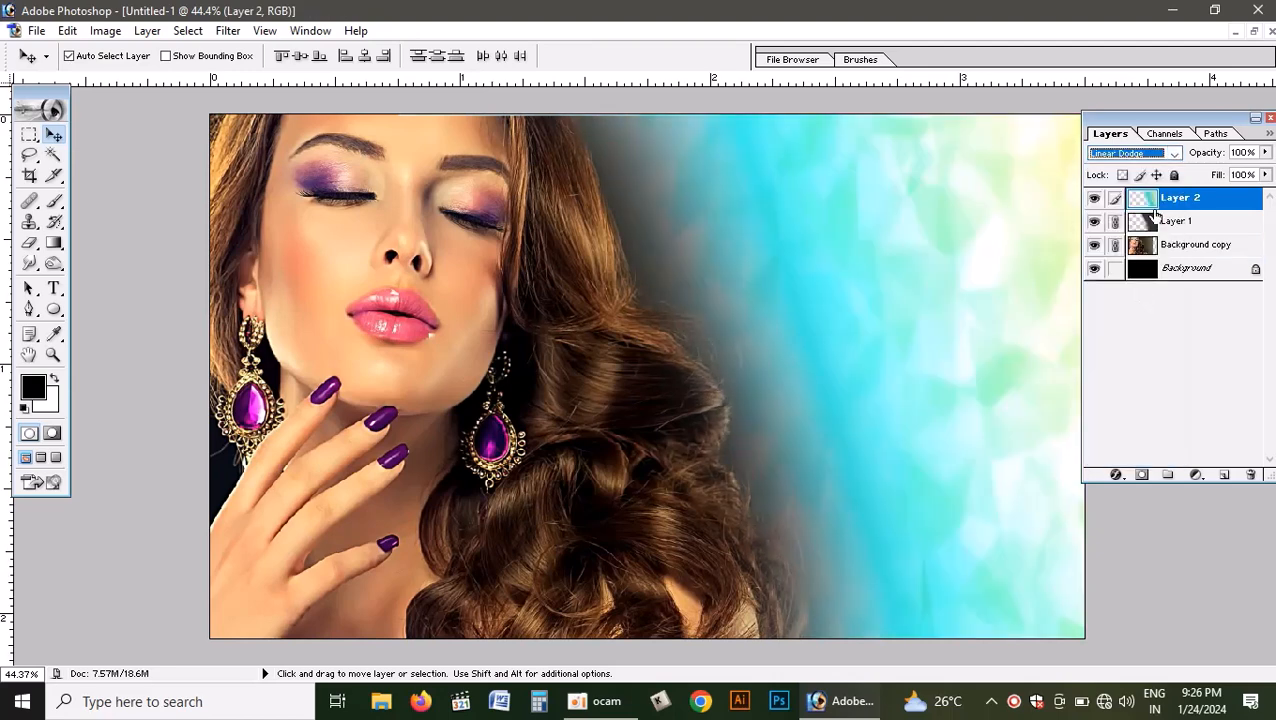
key("Down")
key("Down")
key("Down")
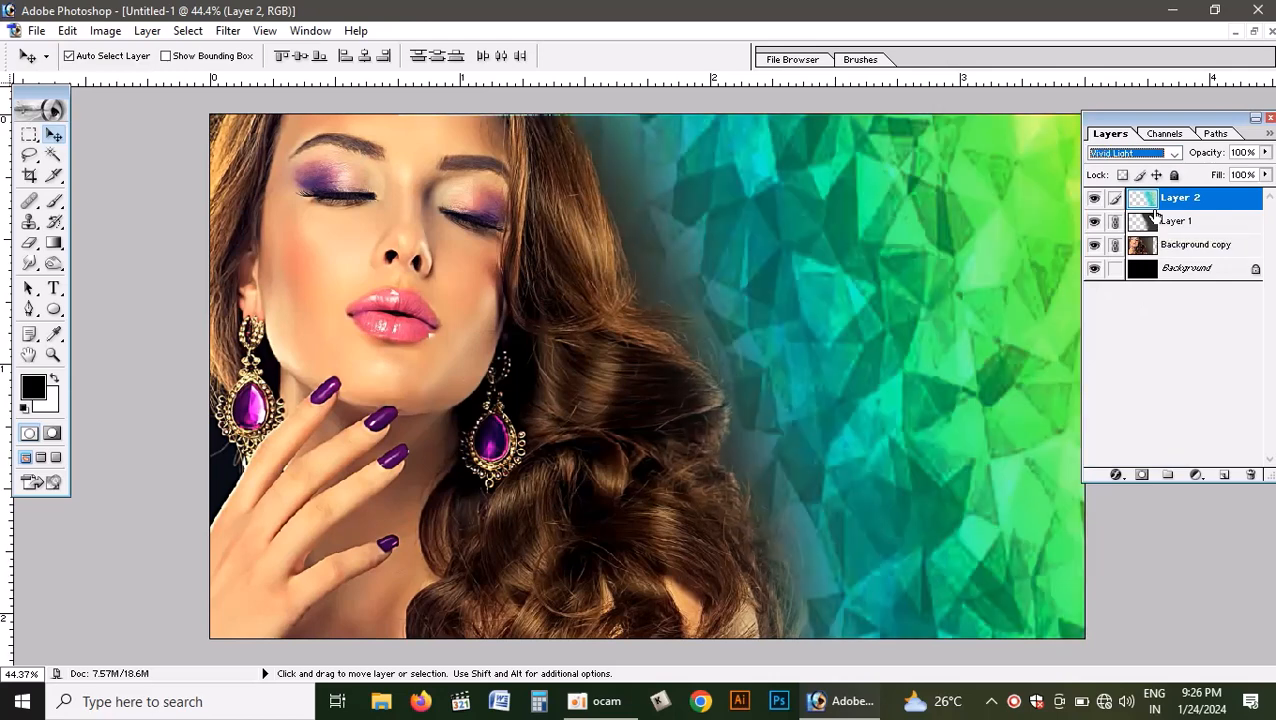
left_click(1156, 153)
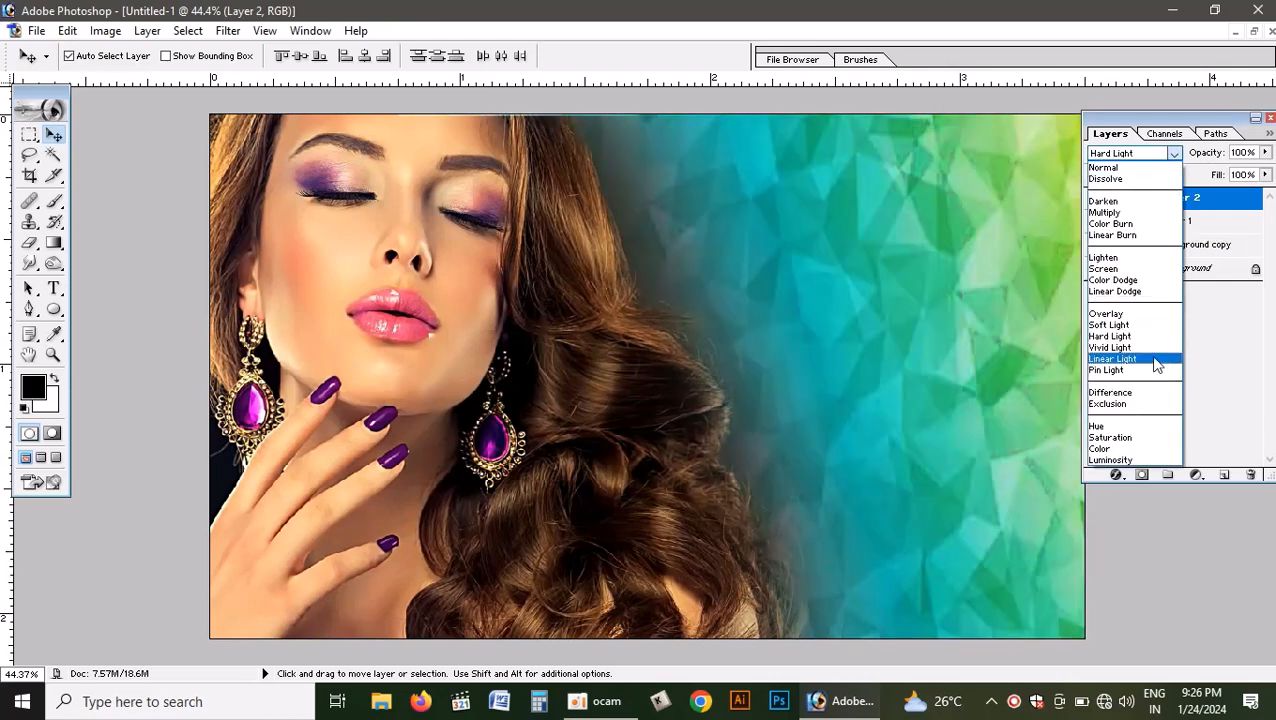
left_click(1154, 360)
- Set Layer 2's blending mode to Color Burn
left_click(1172, 155)
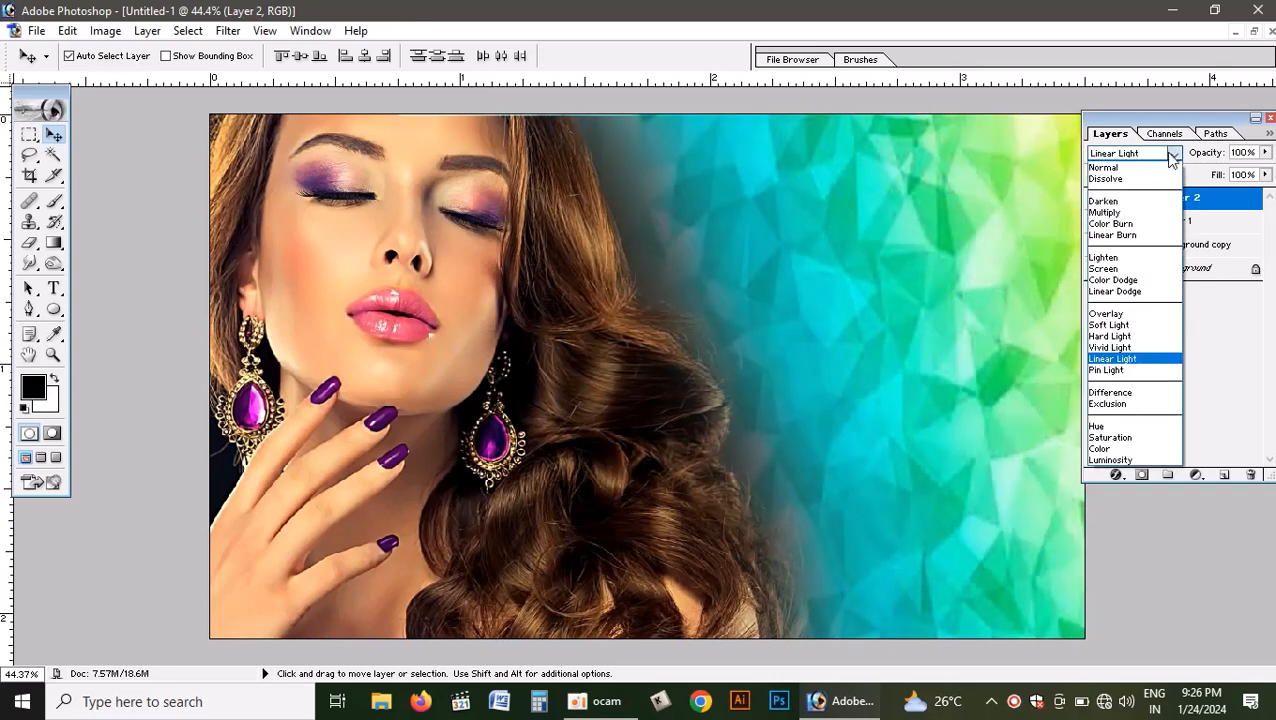
left_click(1130, 224)
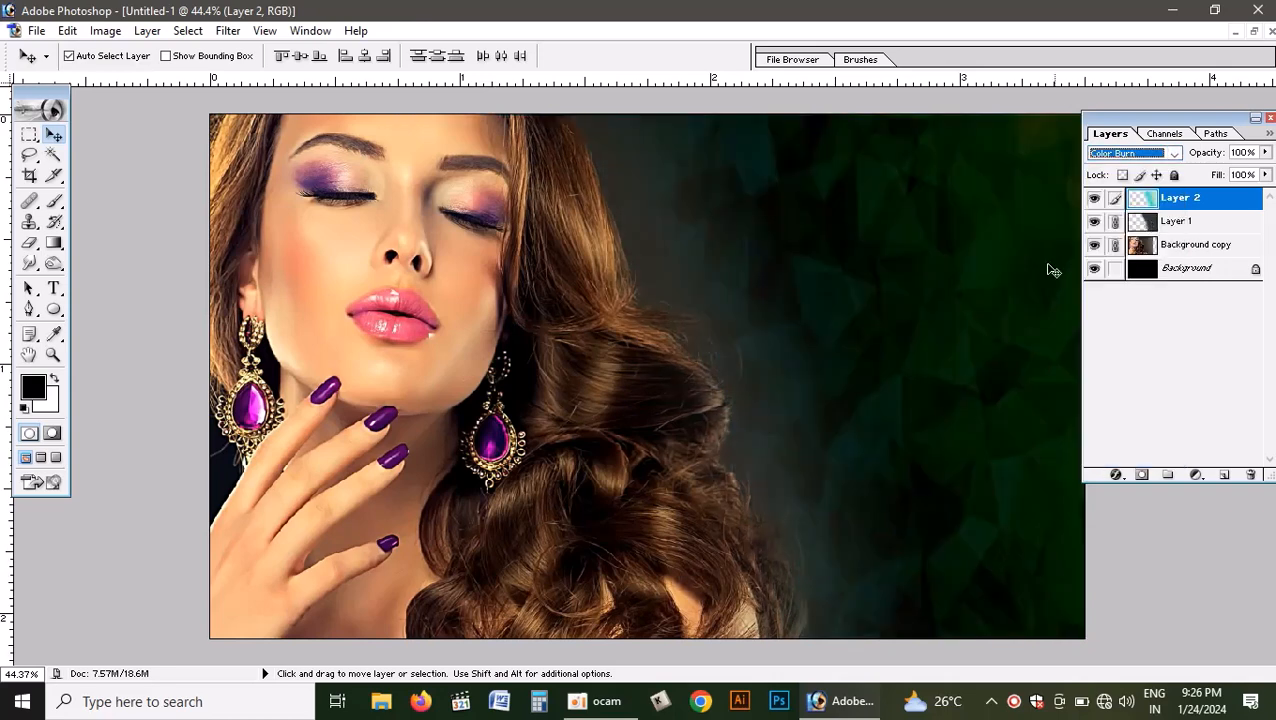
left_click(906, 304)
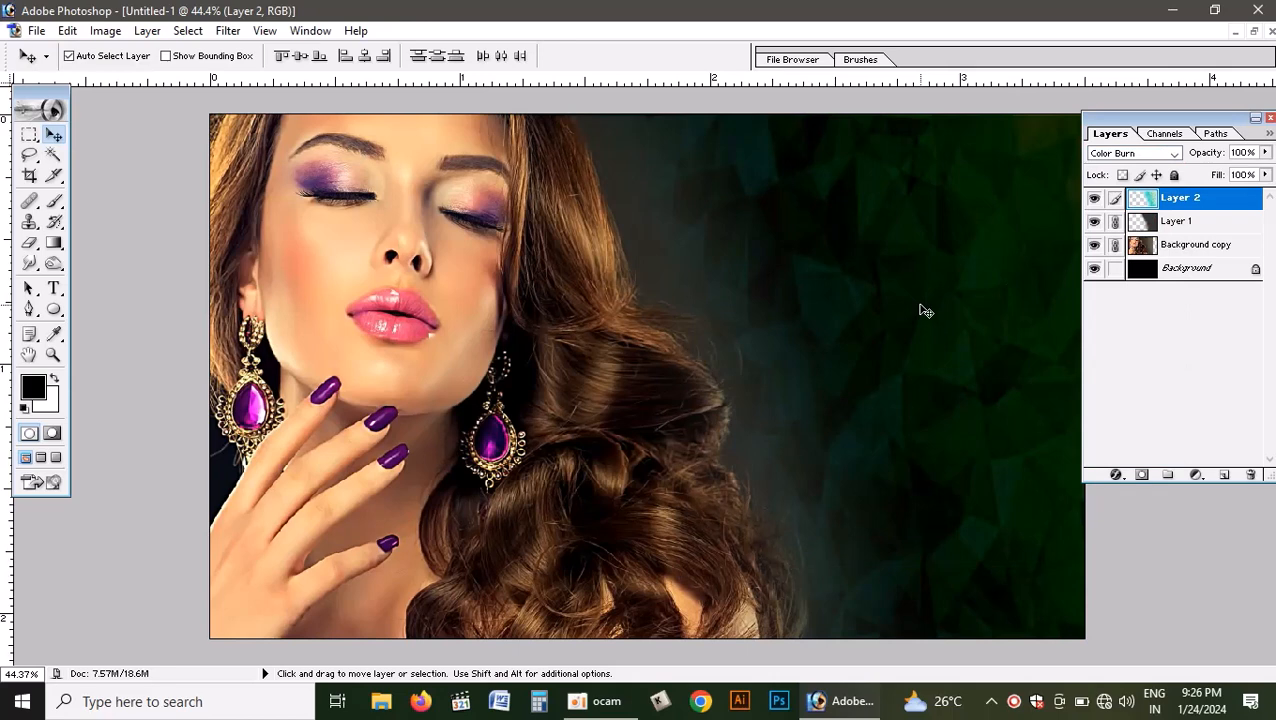
- Restore the new document's window, and in the visiting card select the Pinky title layer and the phone icon's layer
key("ctrl+minus")
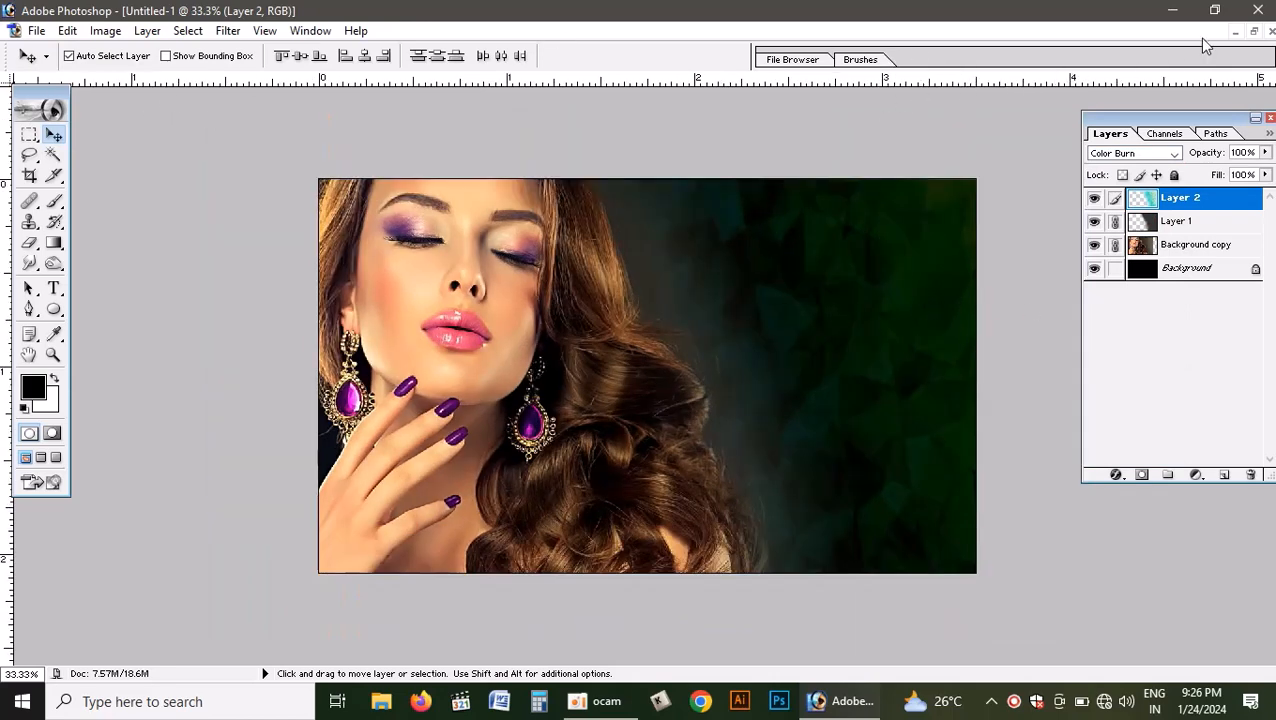
left_click(1253, 32)
left_click(319, 318)
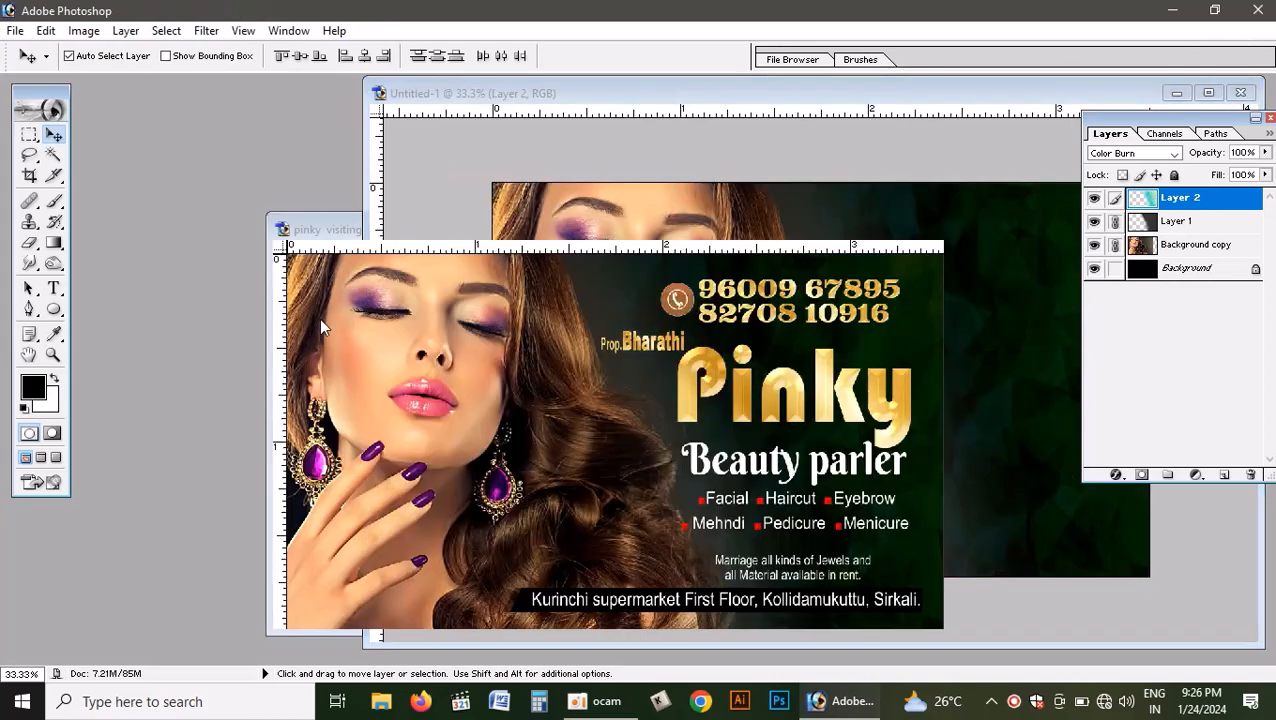
left_click(708, 372)
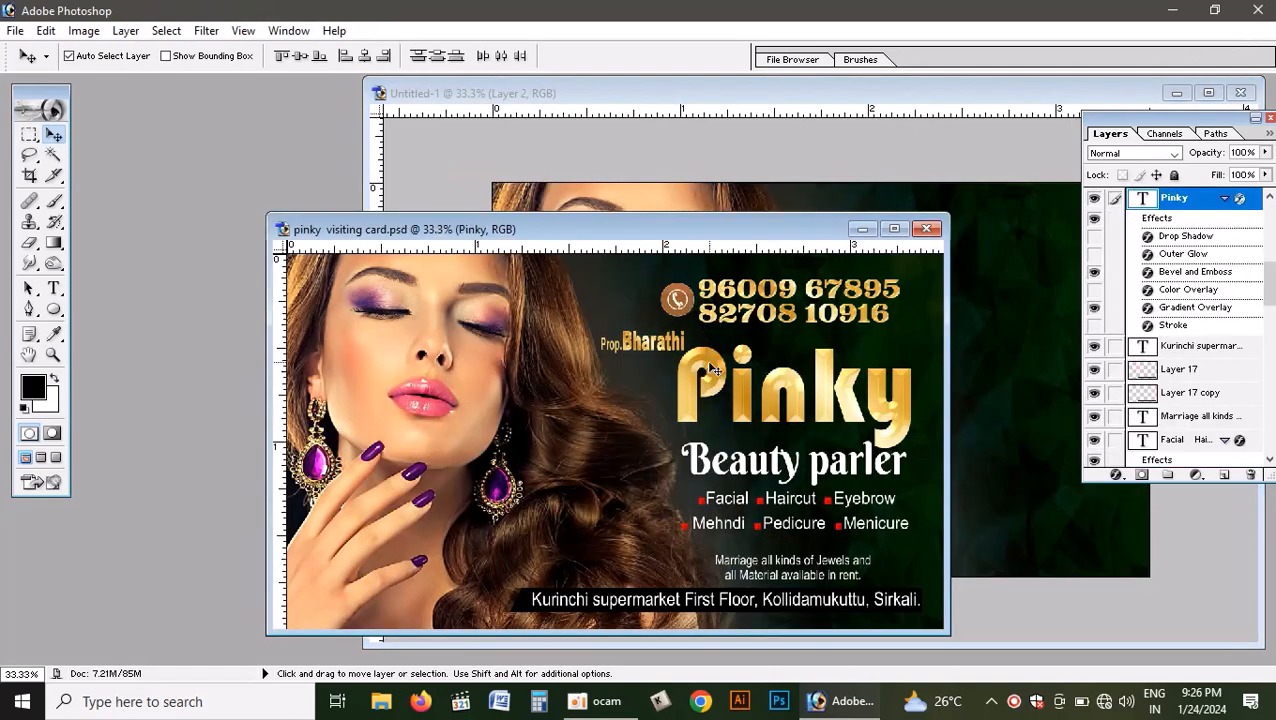
left_click(684, 305)
mouse_move(681, 302)
left_mouse_down()
mouse_move(703, 285)
mouse_move(680, 302)
left_mouse_up()
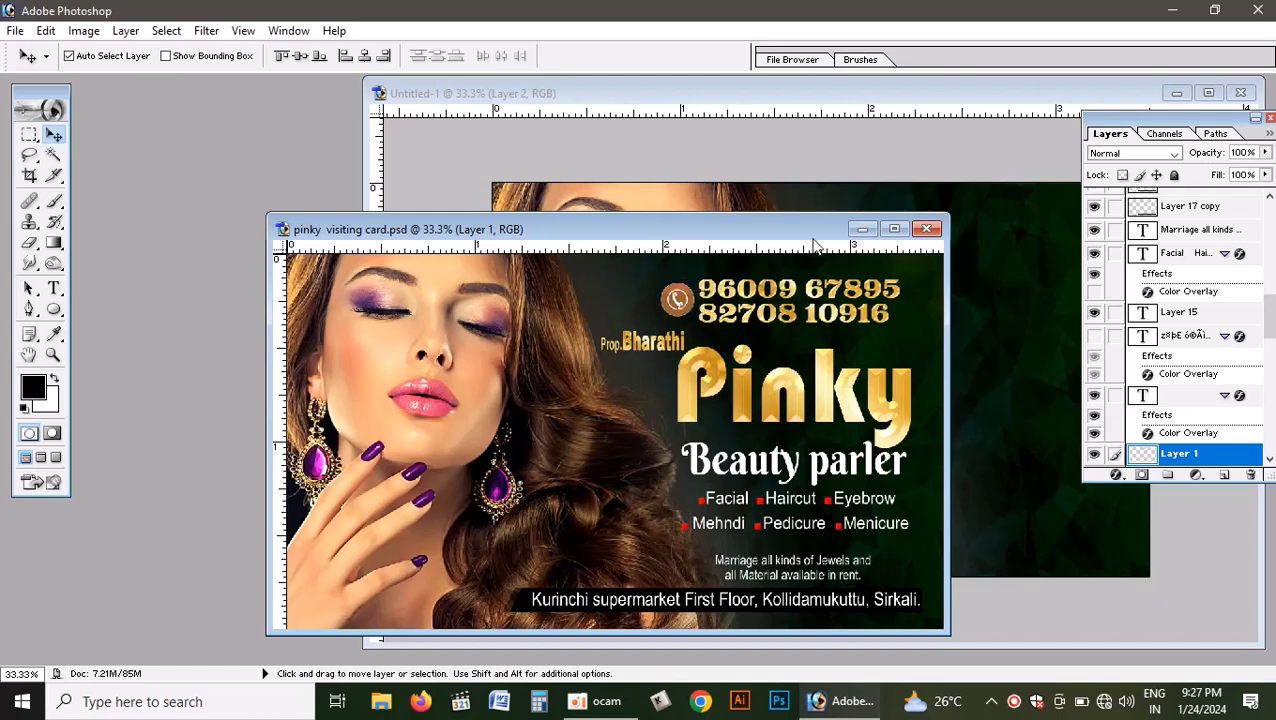
- Return to the new document in a maximized window and add a vertical guide at 5 mm
left_click(941, 212)
left_click(1208, 92)
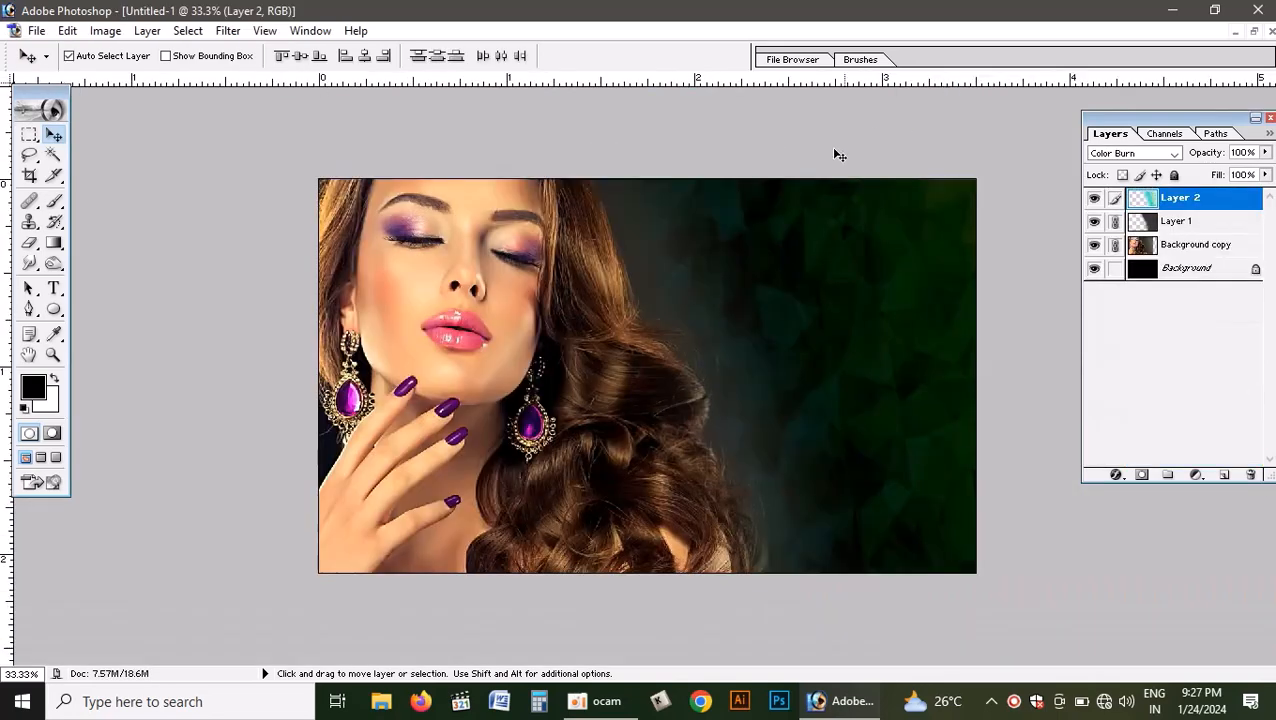
left_click(265, 30)
left_click(310, 396)
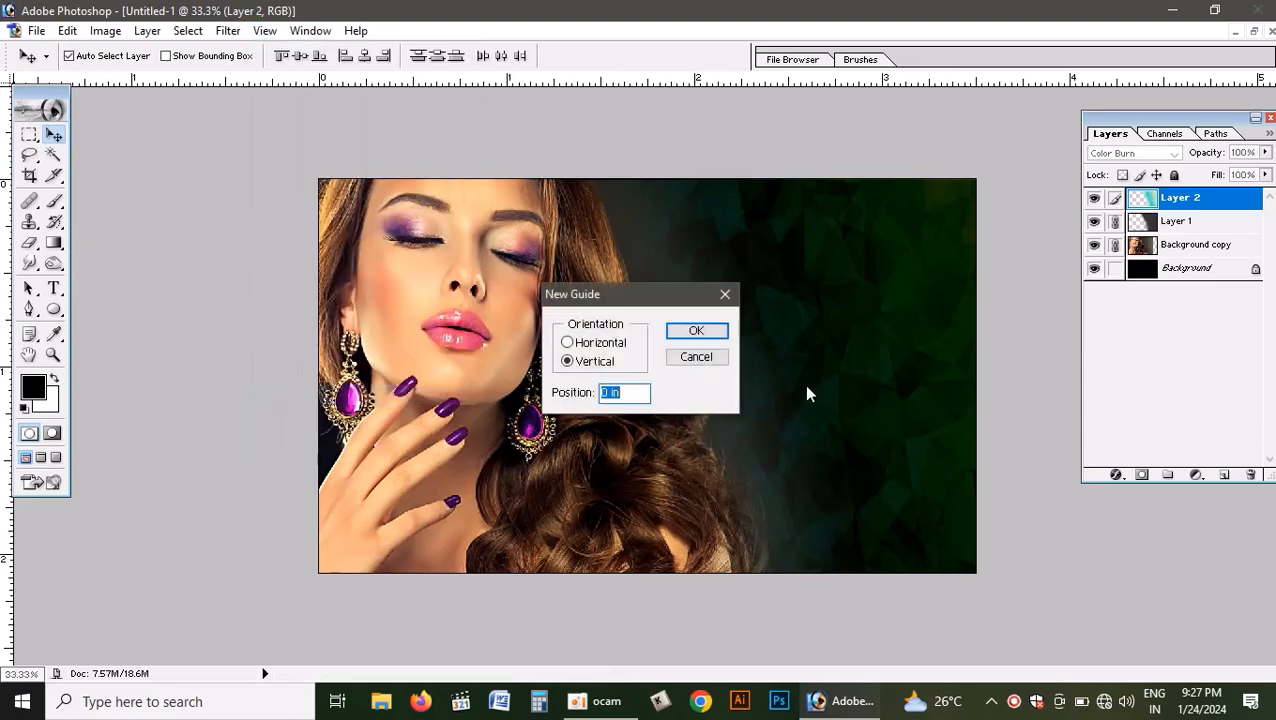
type("5mm")
key("Return")
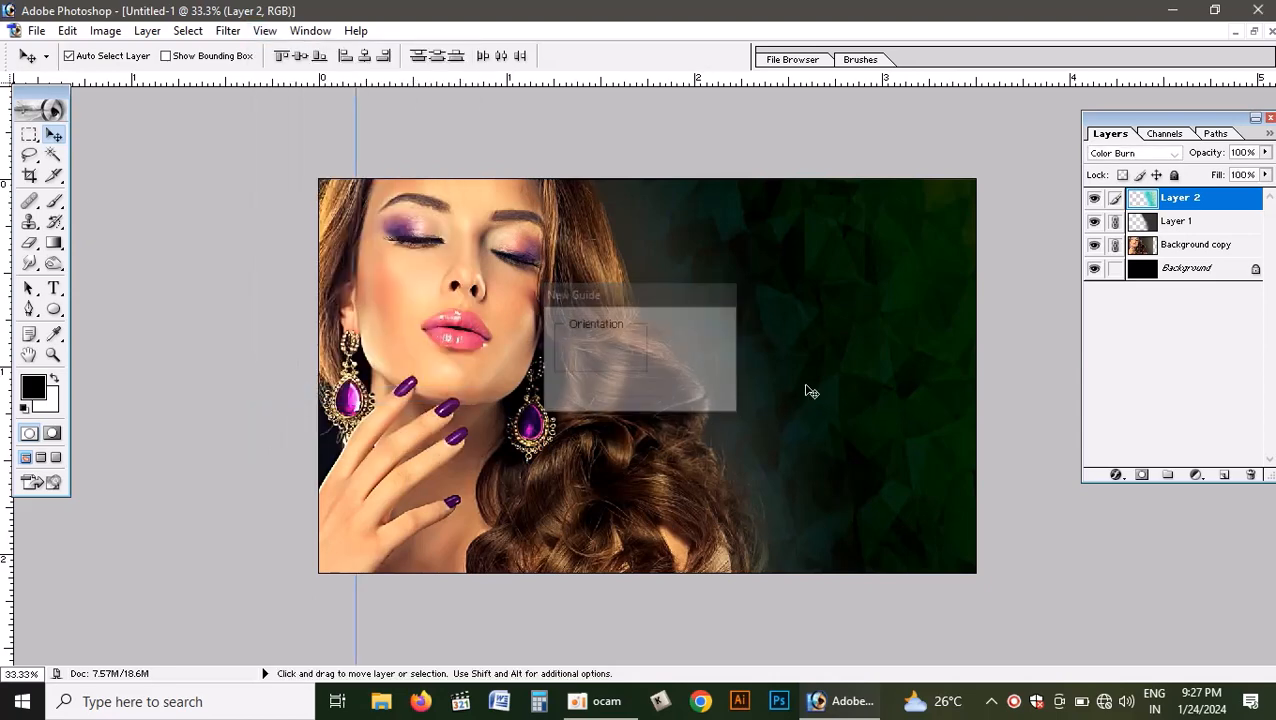
- Select a rectangular strip between the canvas's left edge and the 5 mm guide and fill it with black on a new layer
key("n")
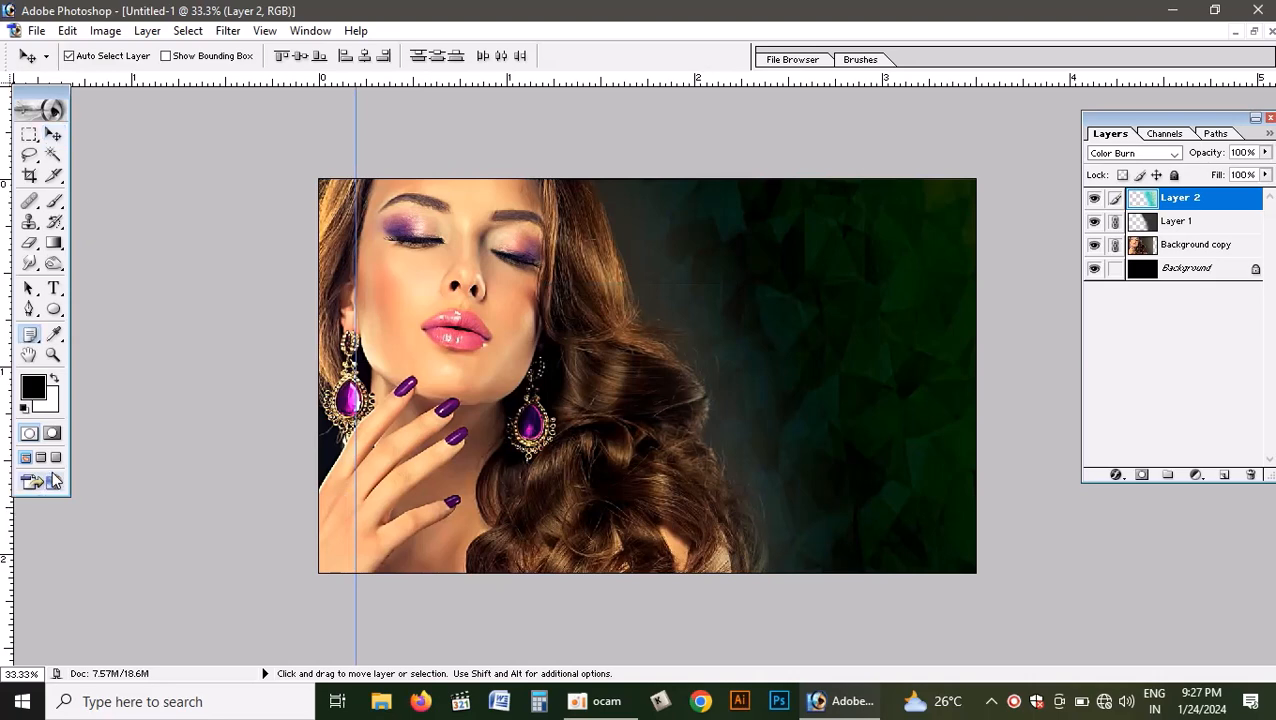
key("m")
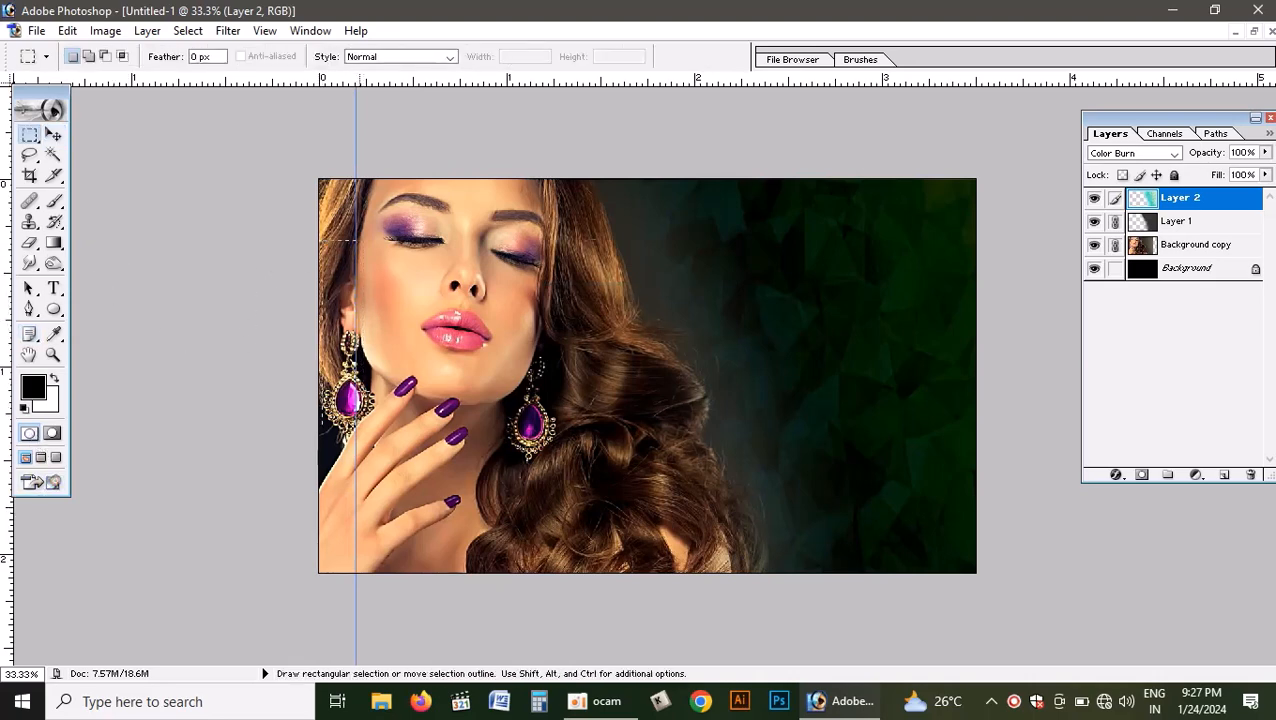
key("ctrl+d")
key("ctrl+shift+n")
key("Return")
key("alt+BackSpace")
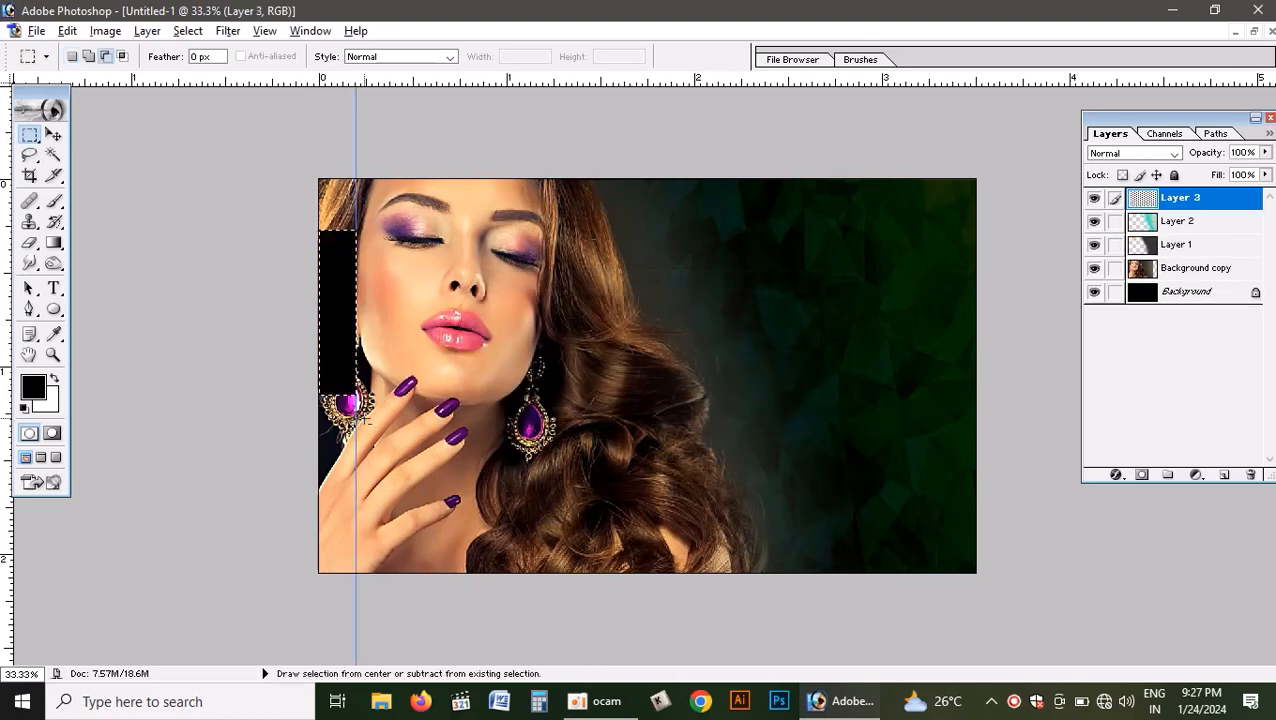
- Deselect the 5 mm black strip and move it across to the canvas's right edge
key("ctrl+d")
key("c")
key("v")
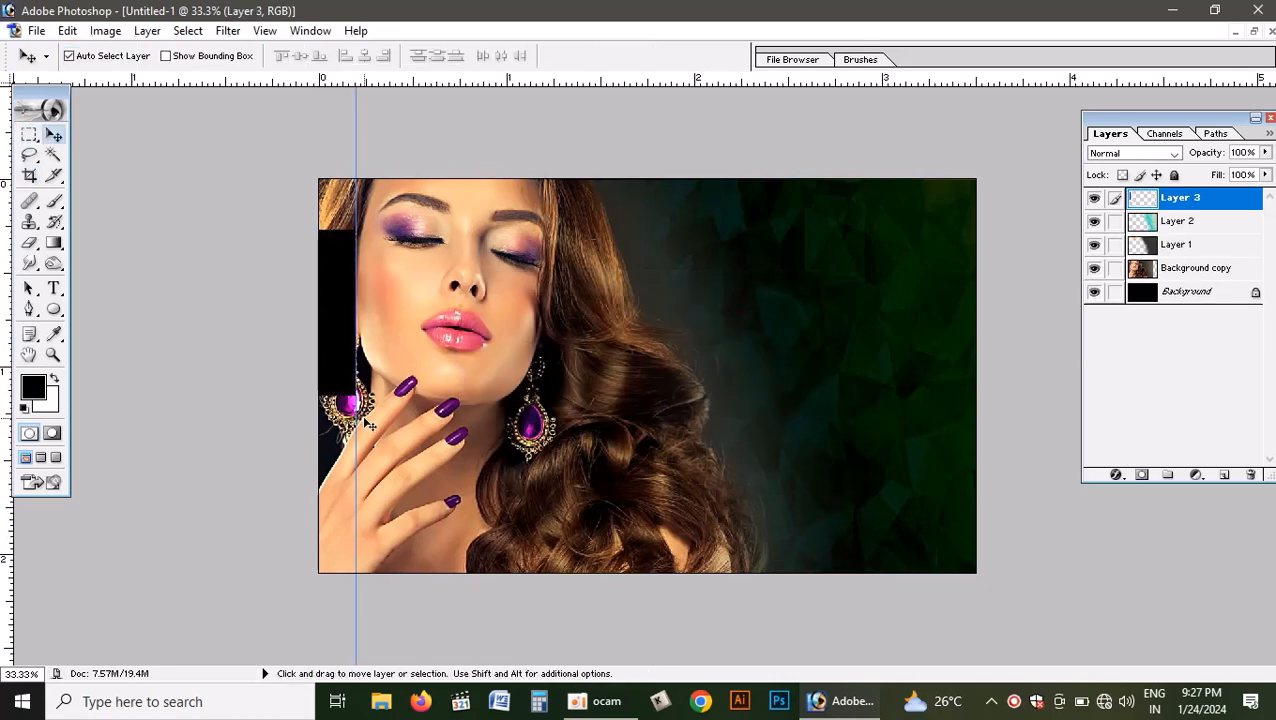
left_click_drag(352, 352, 964, 374)
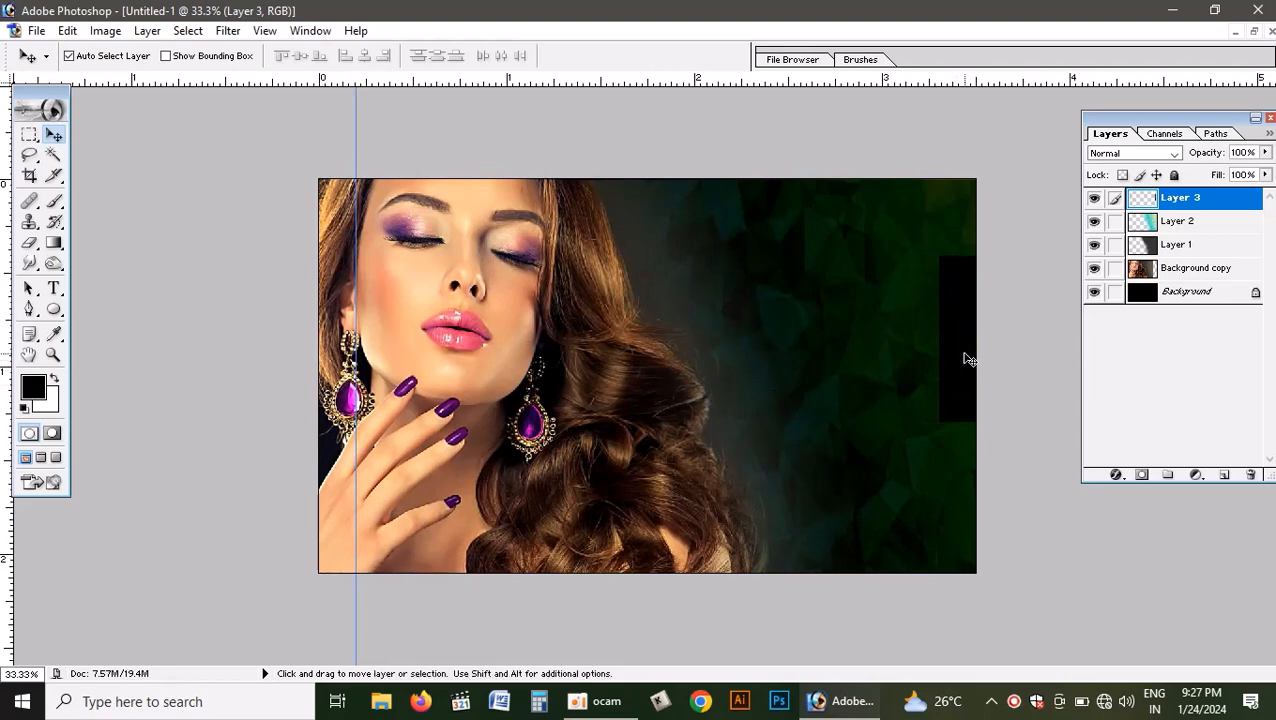
- Delete the layer with the black strip and remove the 5 mm guide
left_click(1252, 476)
key("Return")
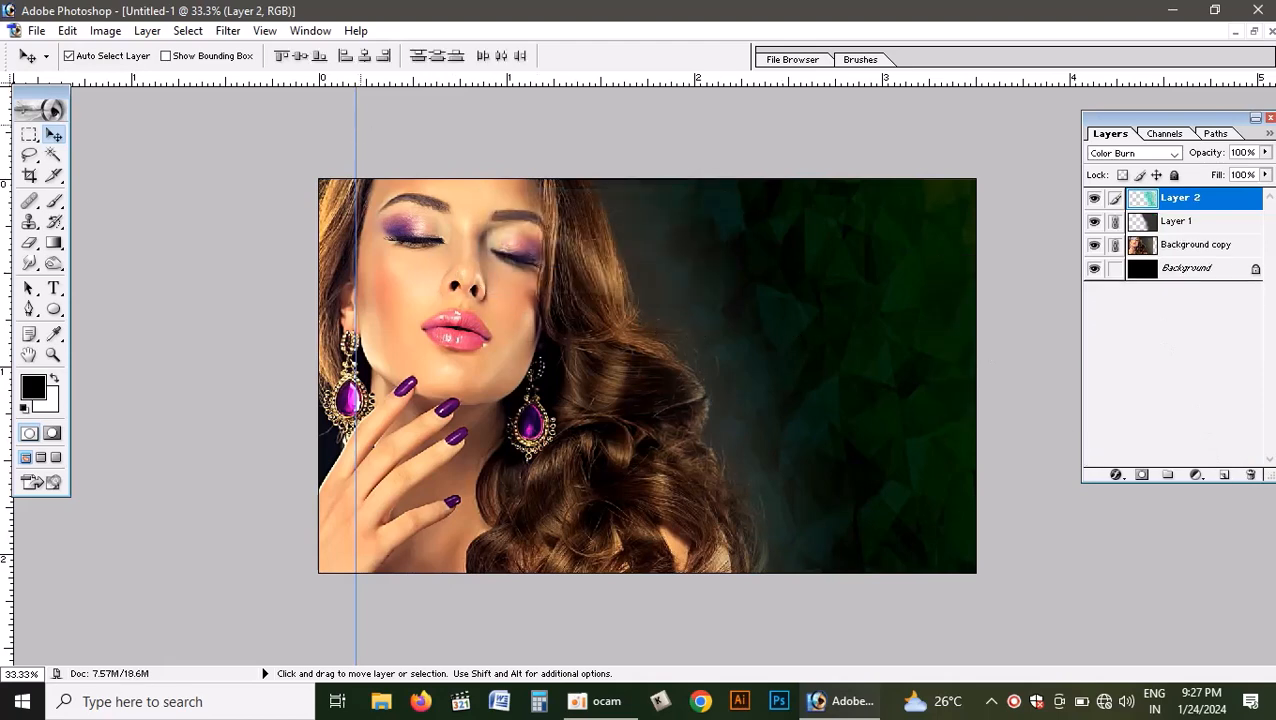
left_click_drag(355, 126, 8, 122)
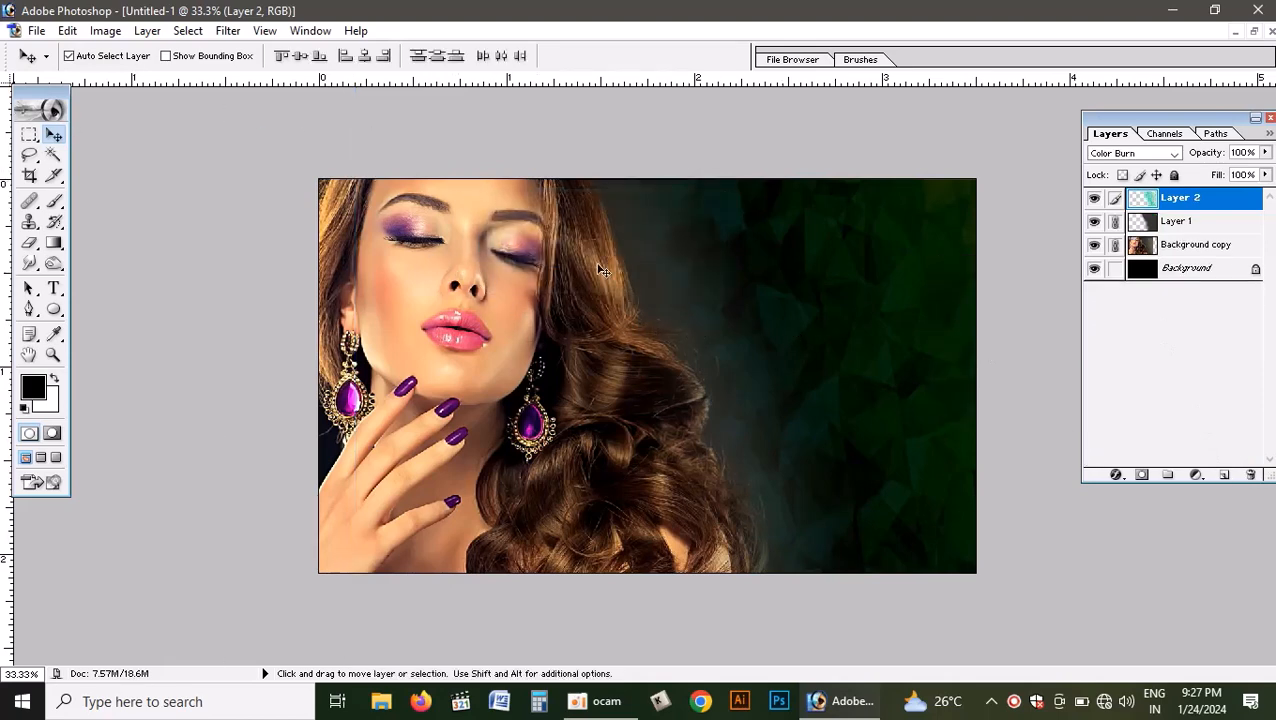
- Add a vertical guide at 3 mm as the card's left margin
left_click(265, 30)
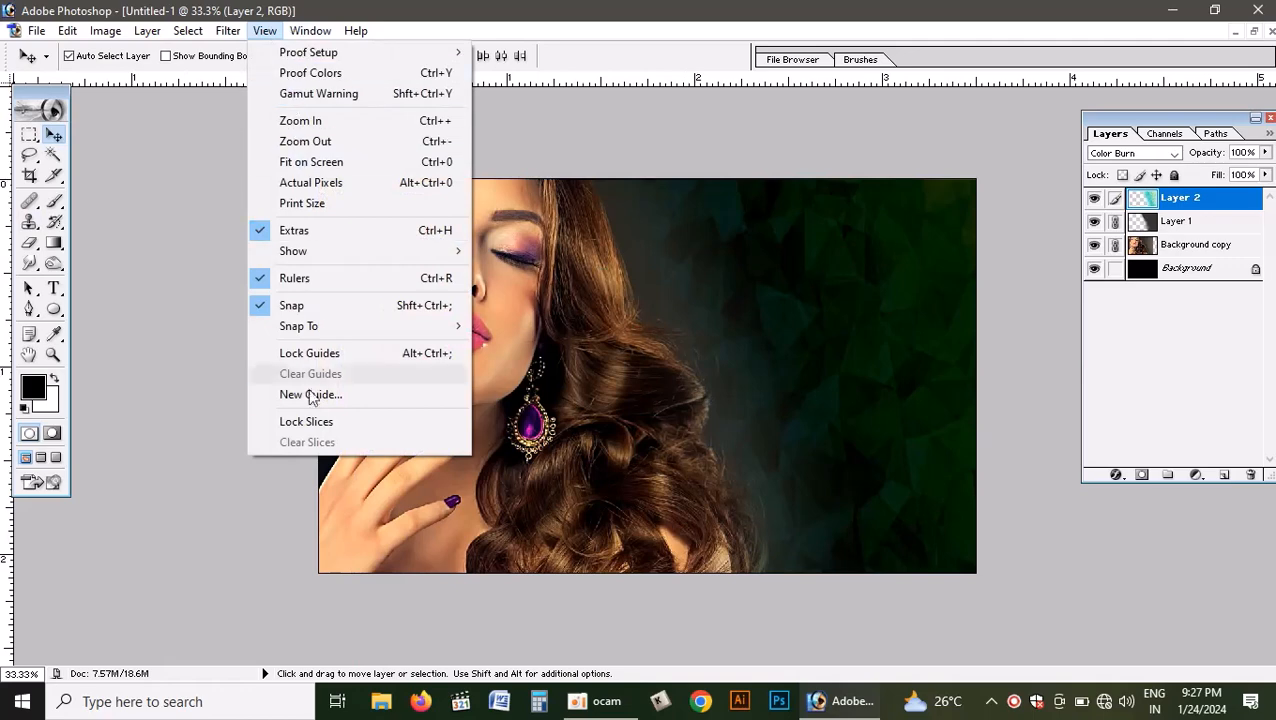
left_click(320, 395)
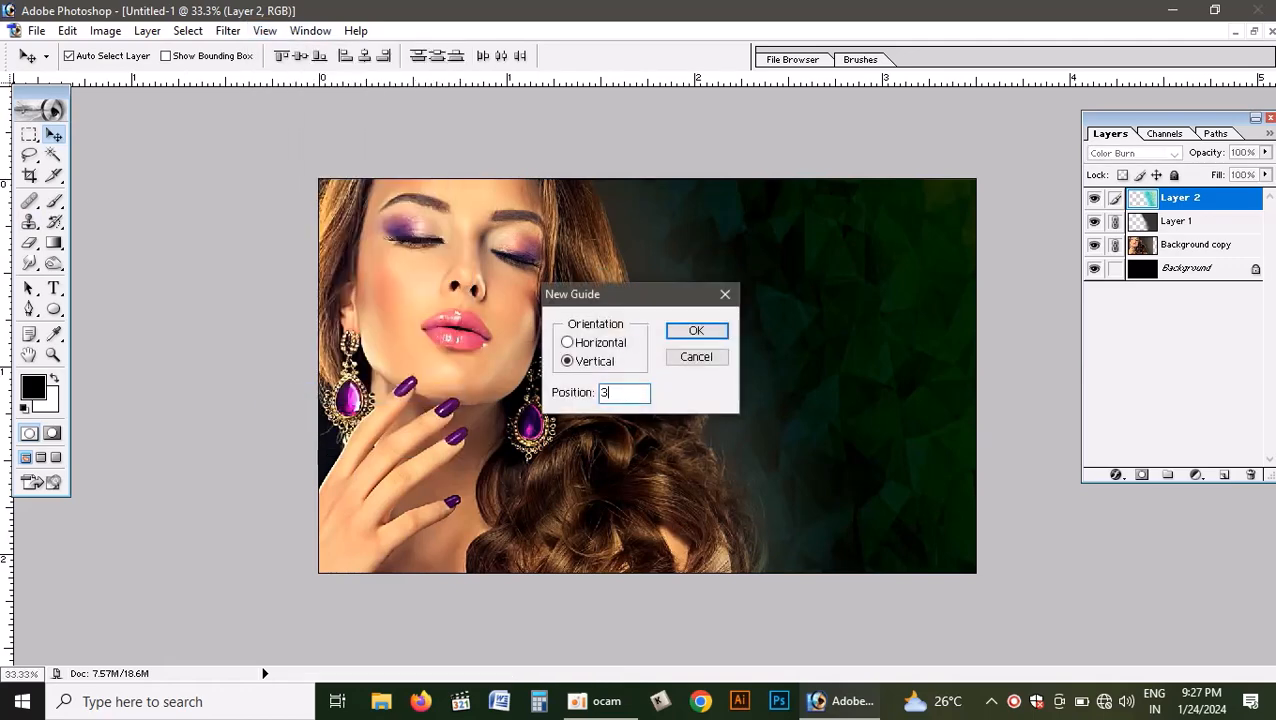
key("Return")
key("Return")
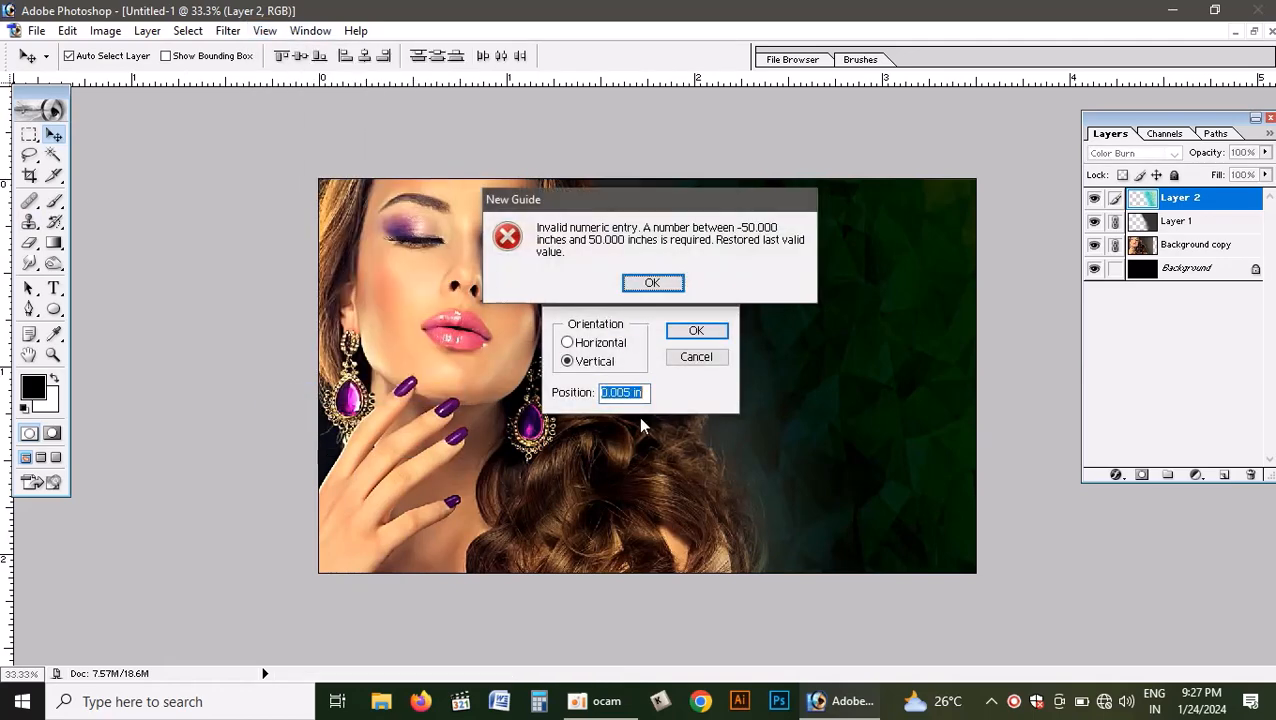
type("3mm")
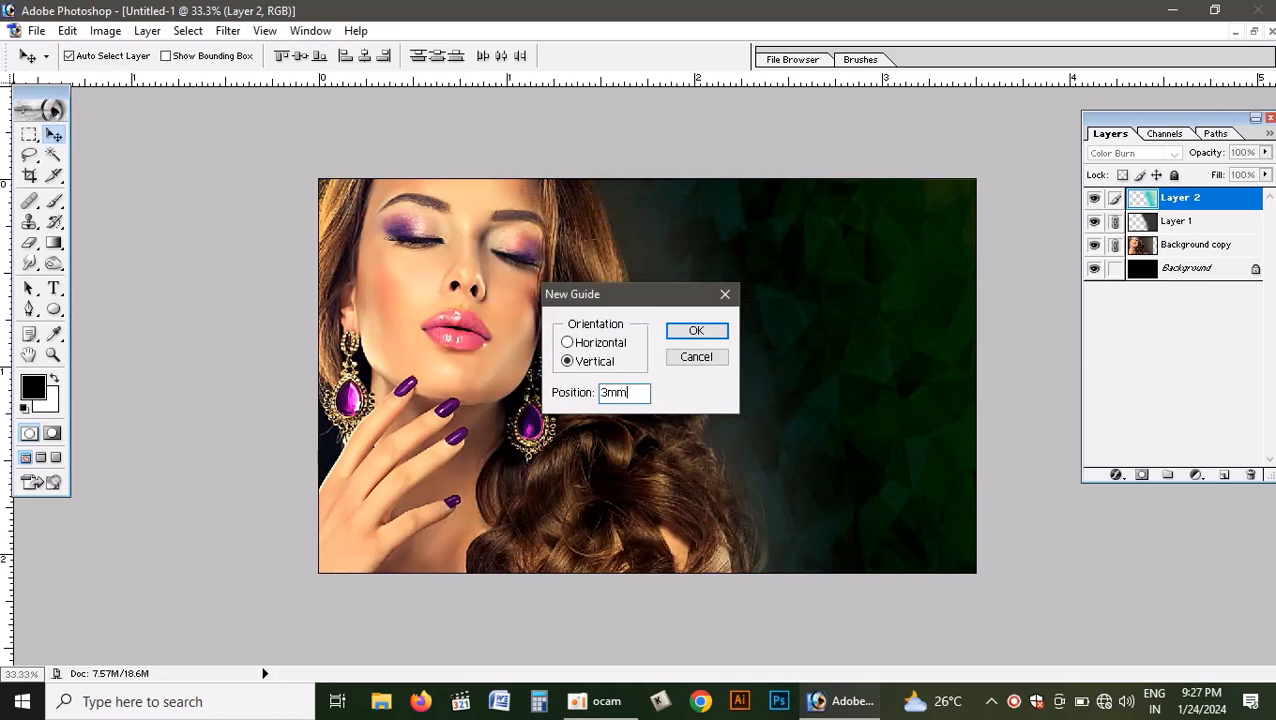
key("Return")
- Select a rectangular strip between the canvas's left edge and the 3 mm guide, fill it with black on a new layer, and deselect
key("m")
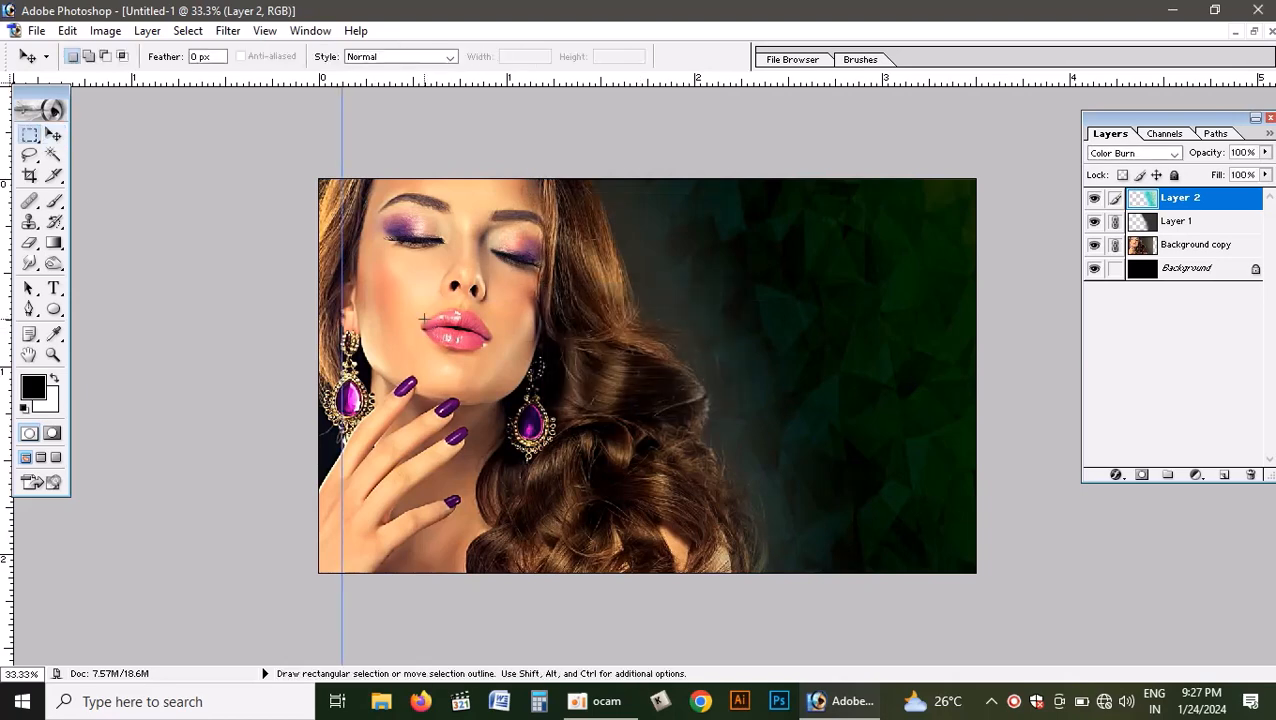
left_click_drag(277, 206, 348, 424)
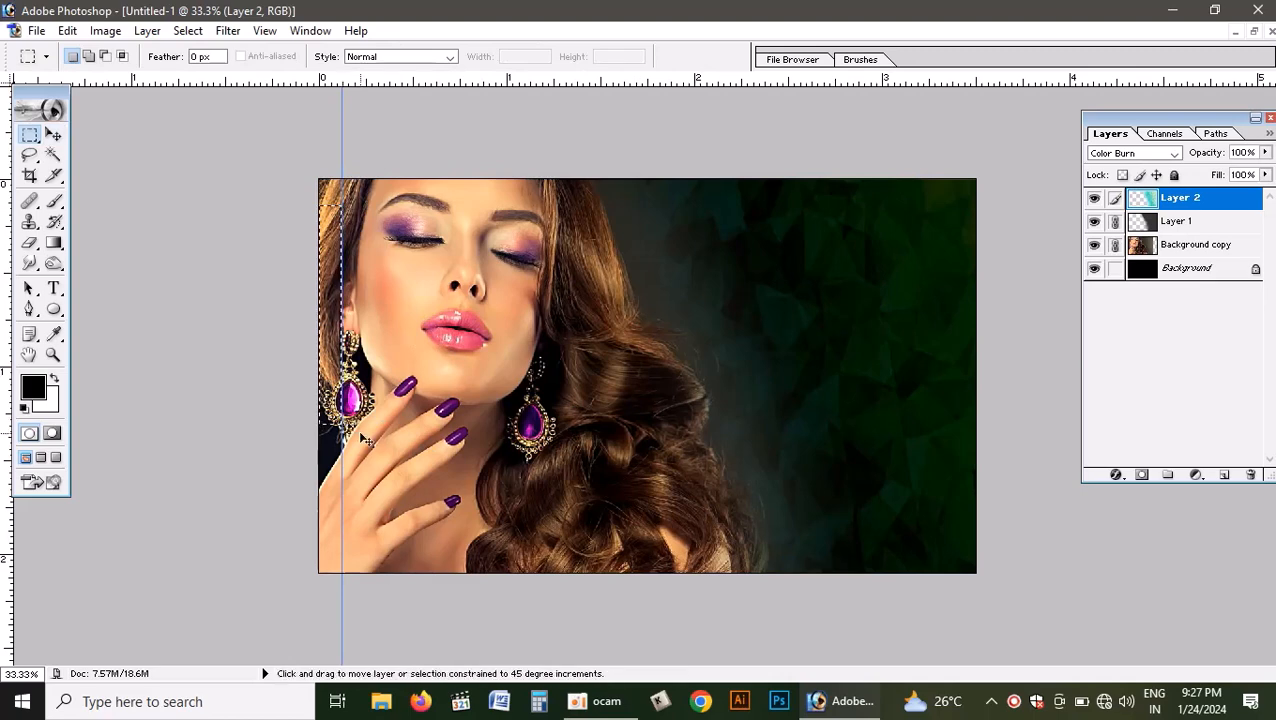
key("ctrl+shift+n")
key("Return")
key("alt+BackSpace")
key("ctrl+d")
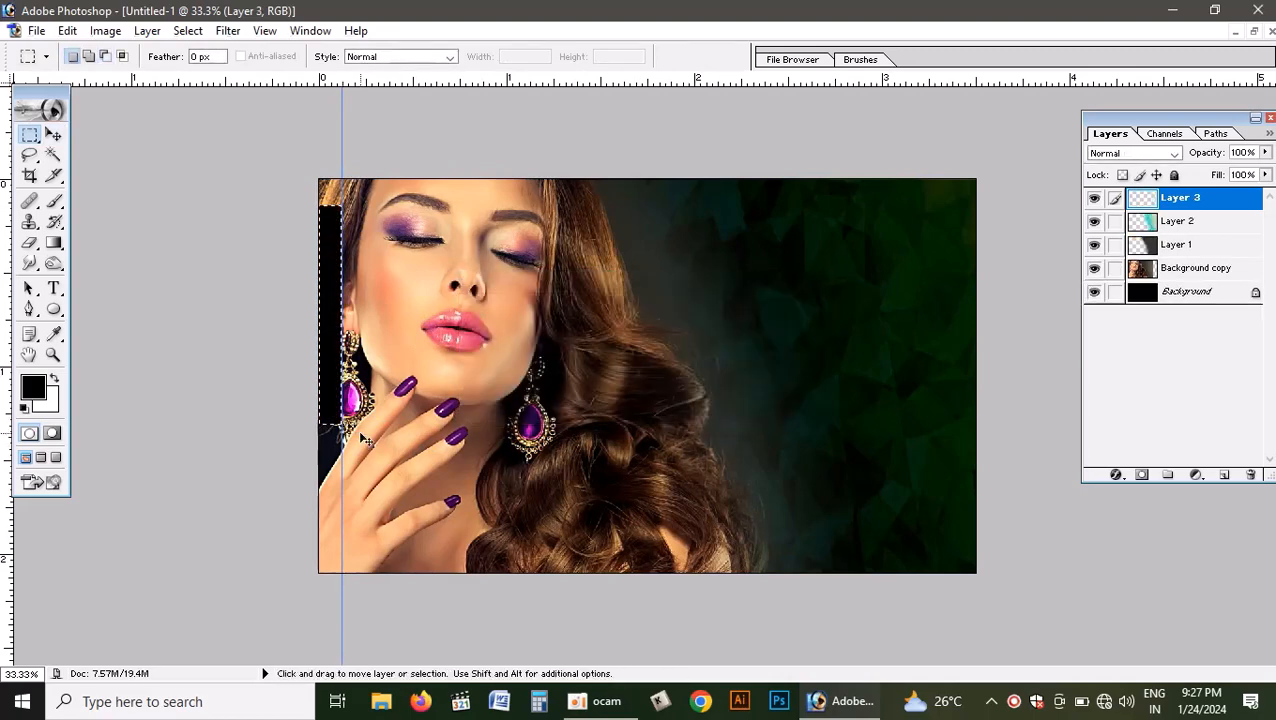
- Move the 3 mm strip to the canvas's right edge and place a vertical guide along its inner side
key("v")
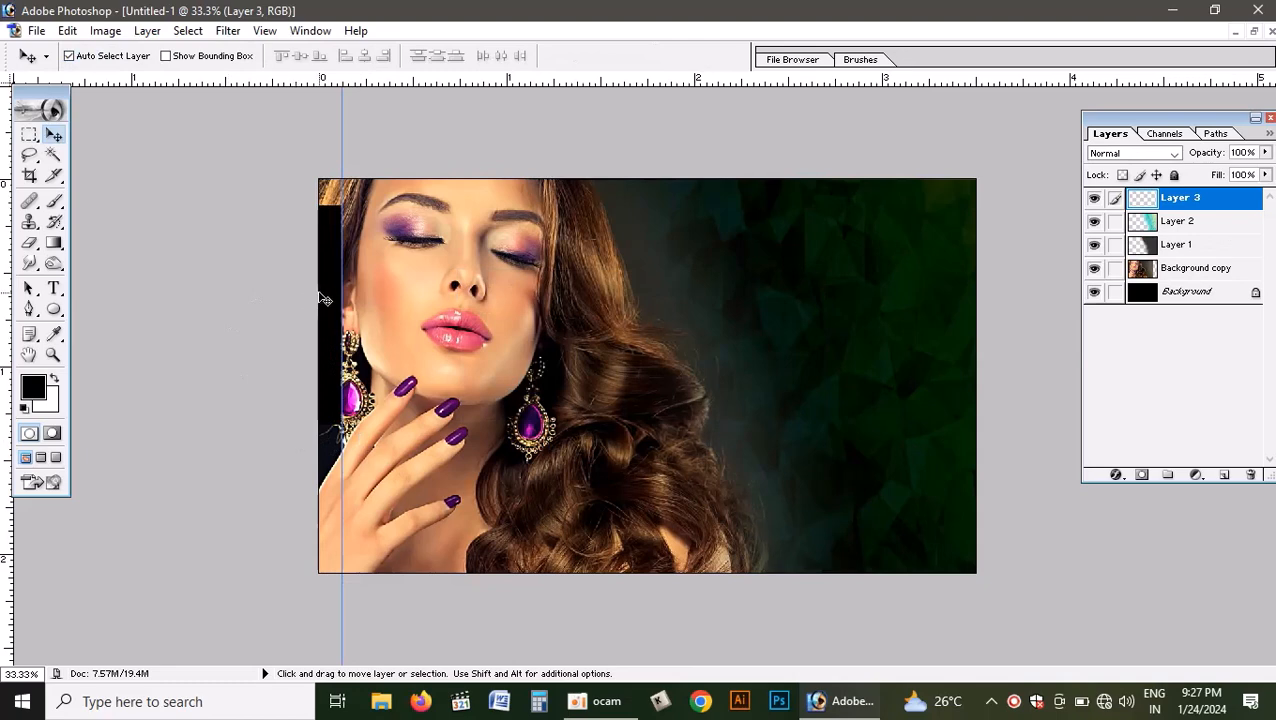
left_click_drag(326, 301, 957, 298)
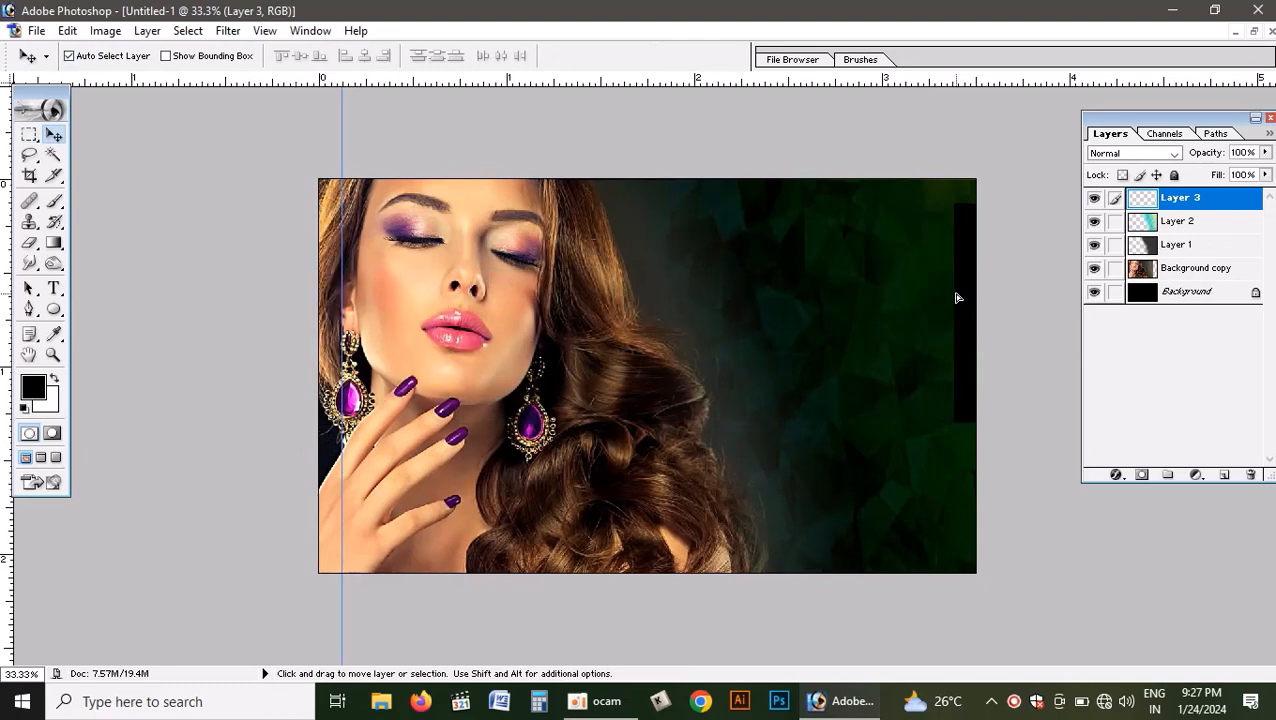
left_click_drag(6, 568, 953, 447)
- Move the black strip inward from the right edge and rotate it 90° counterclockwise so that it lies horizontally
left_click_drag(978, 308, 877, 310)
key("ctrl+t")
right_click(877, 322)
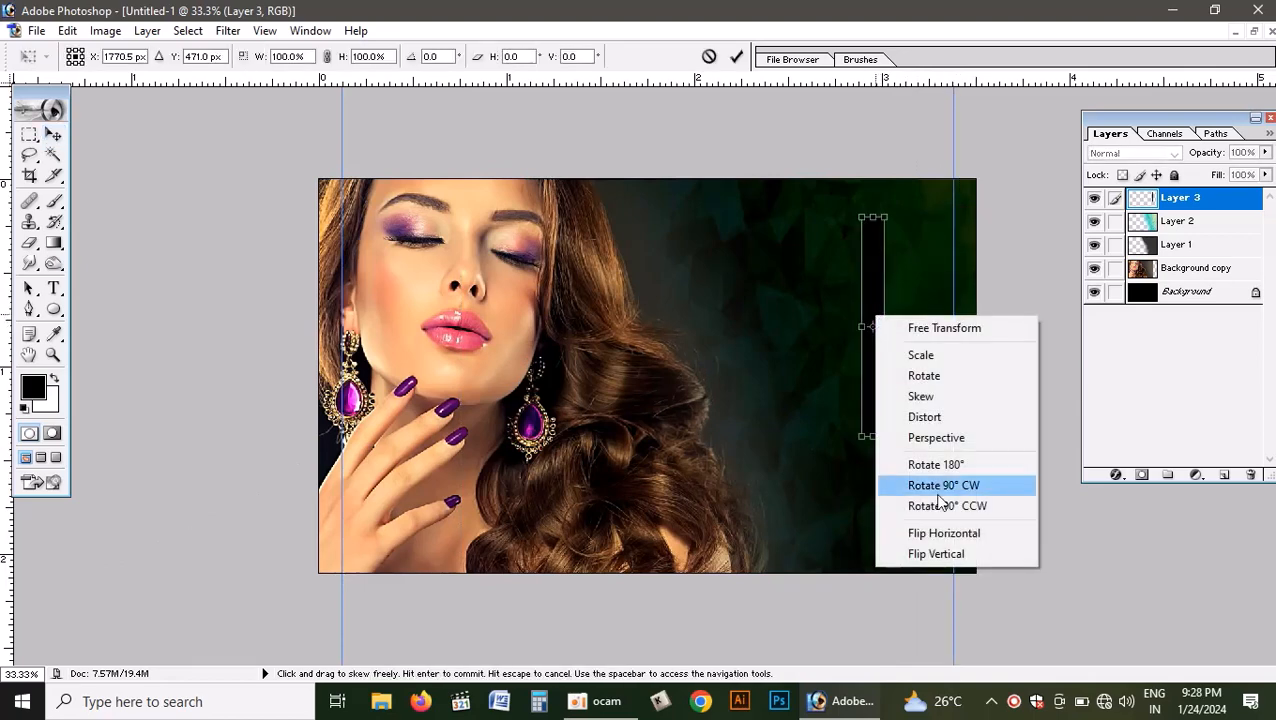
left_click(943, 507)
key("Return")
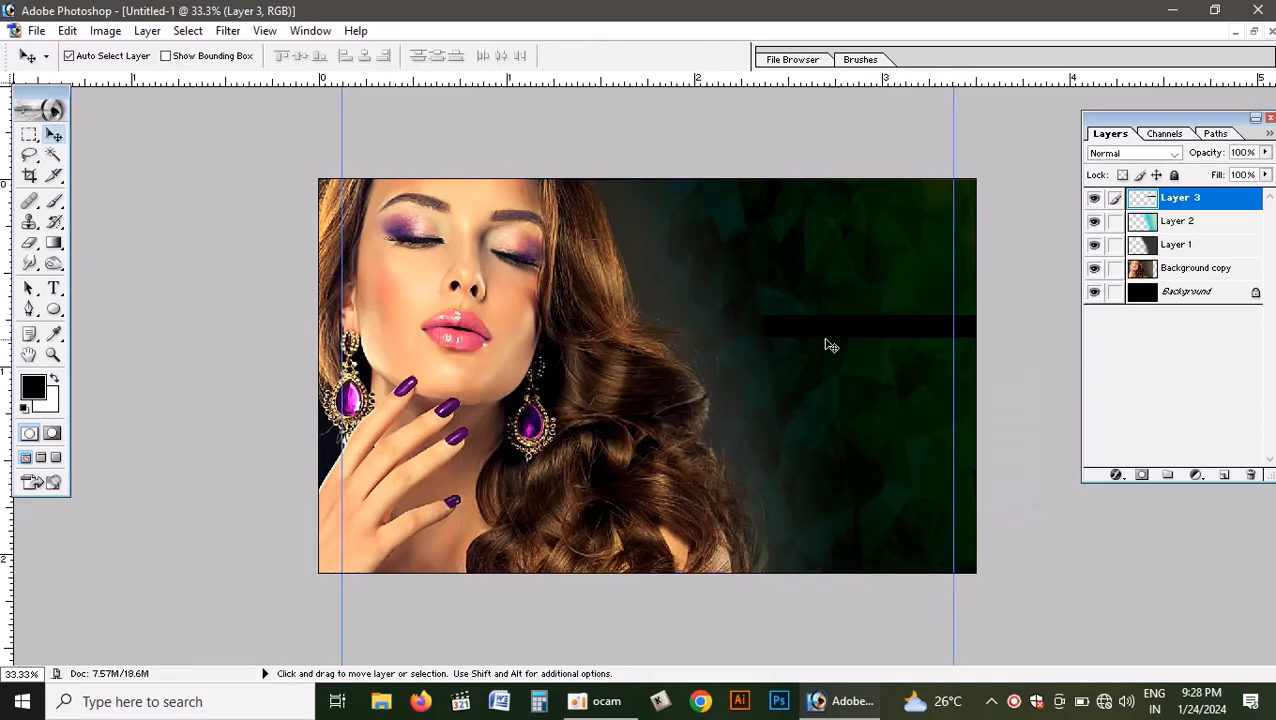
- Move the black strip to the card's bottom edge, place horizontal guides for the top and bottom 3 mm margins, and delete the strip's layer
left_click_drag(826, 328, 846, 567)
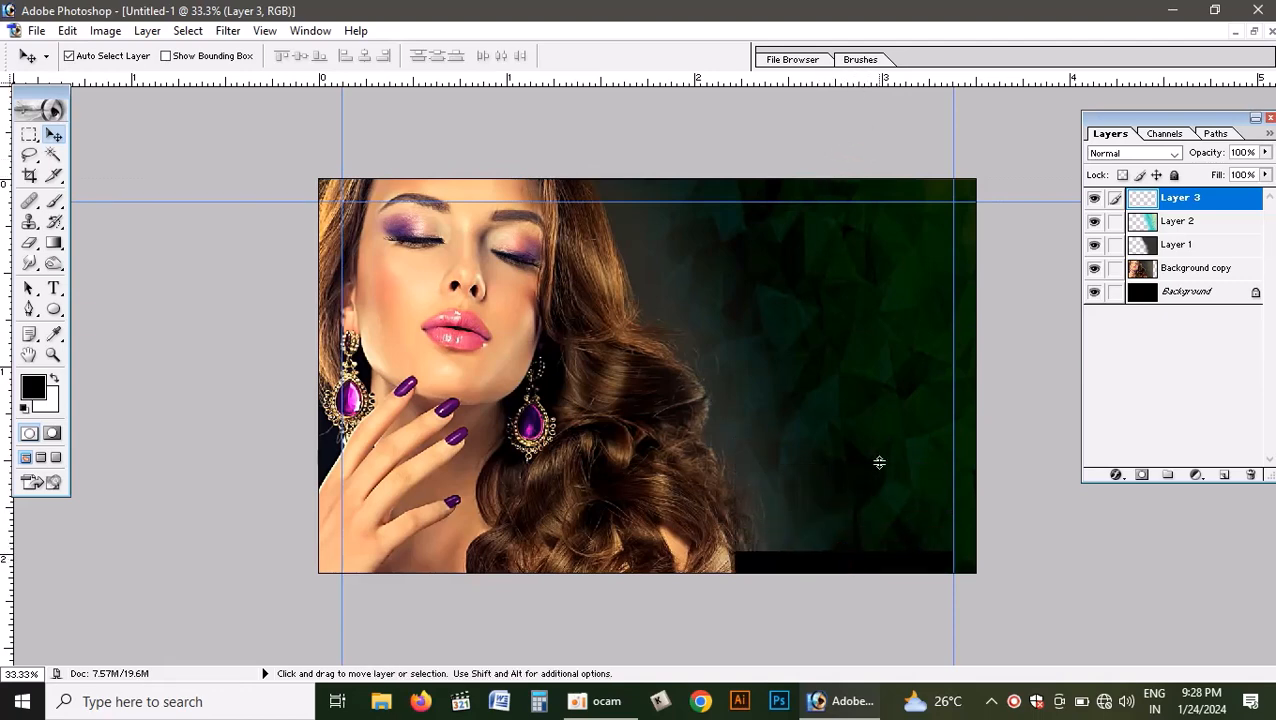
left_click_drag(879, 462, 885, 546)
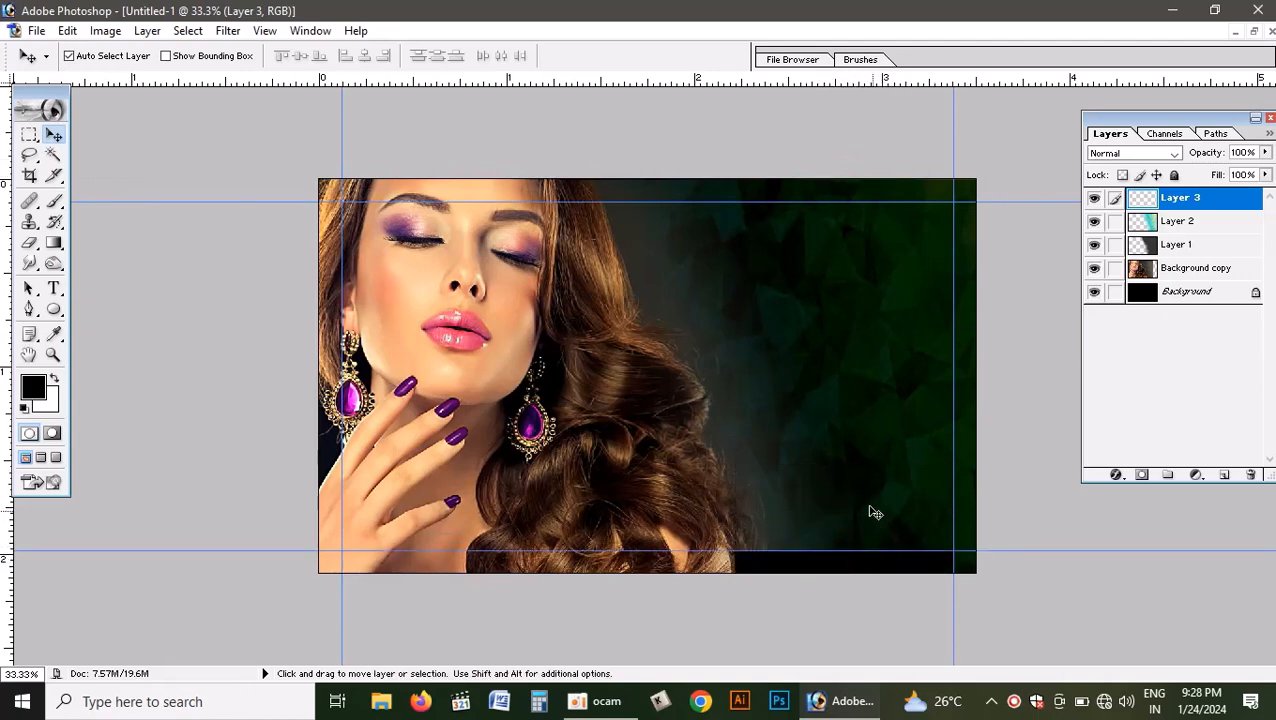
left_click(1252, 476)
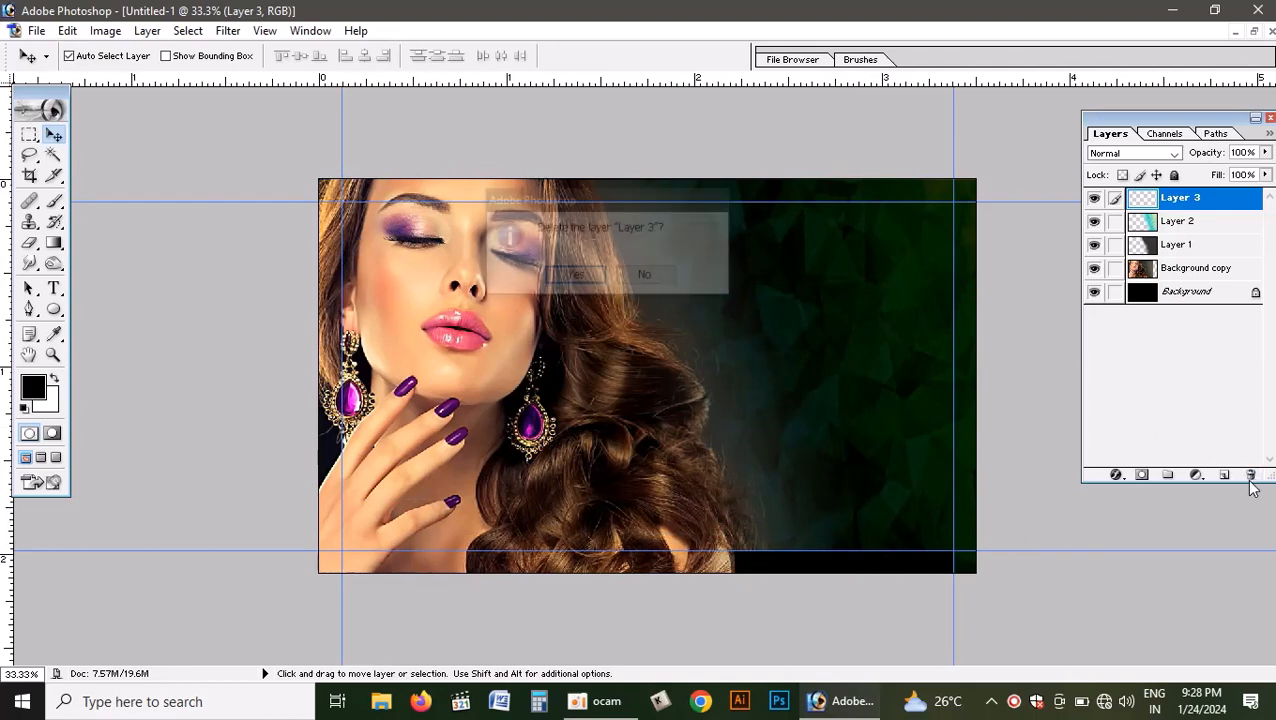
key("Return")
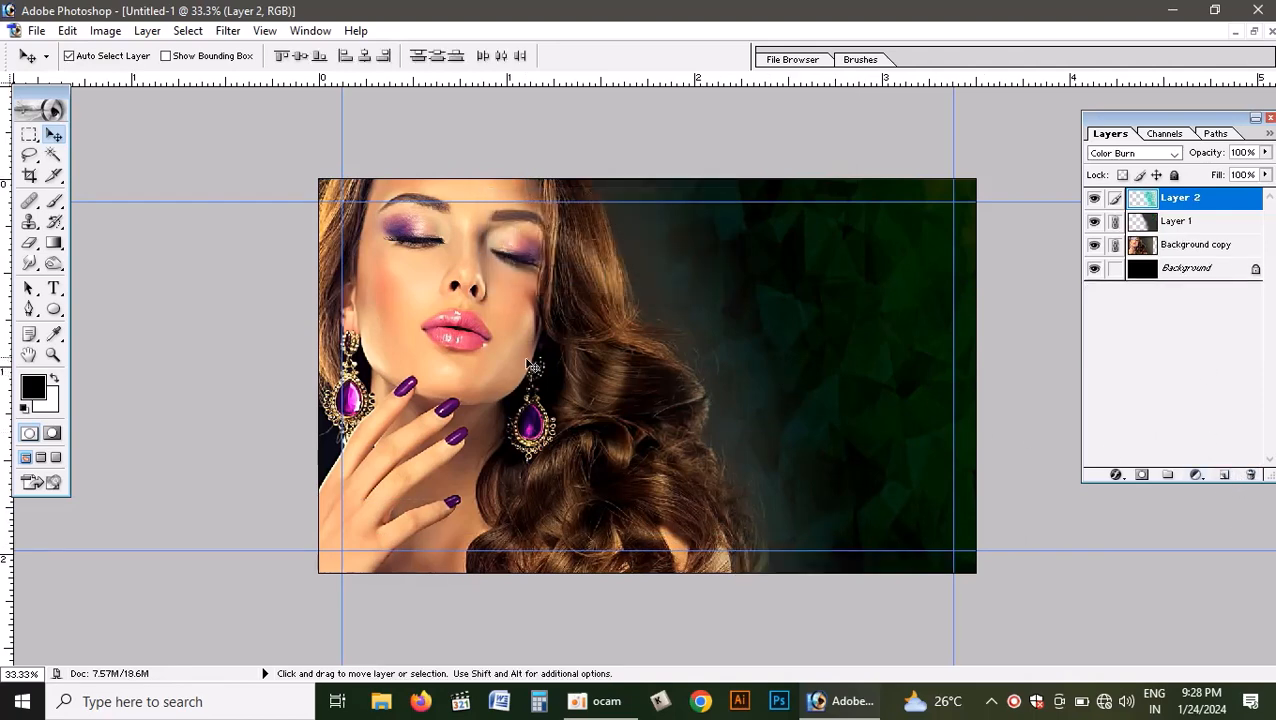
- Copy the linked phone number text and phone icon from pinky visiting card.psd into Untitled-1, above the Background copy layer
left_click(500, 392)
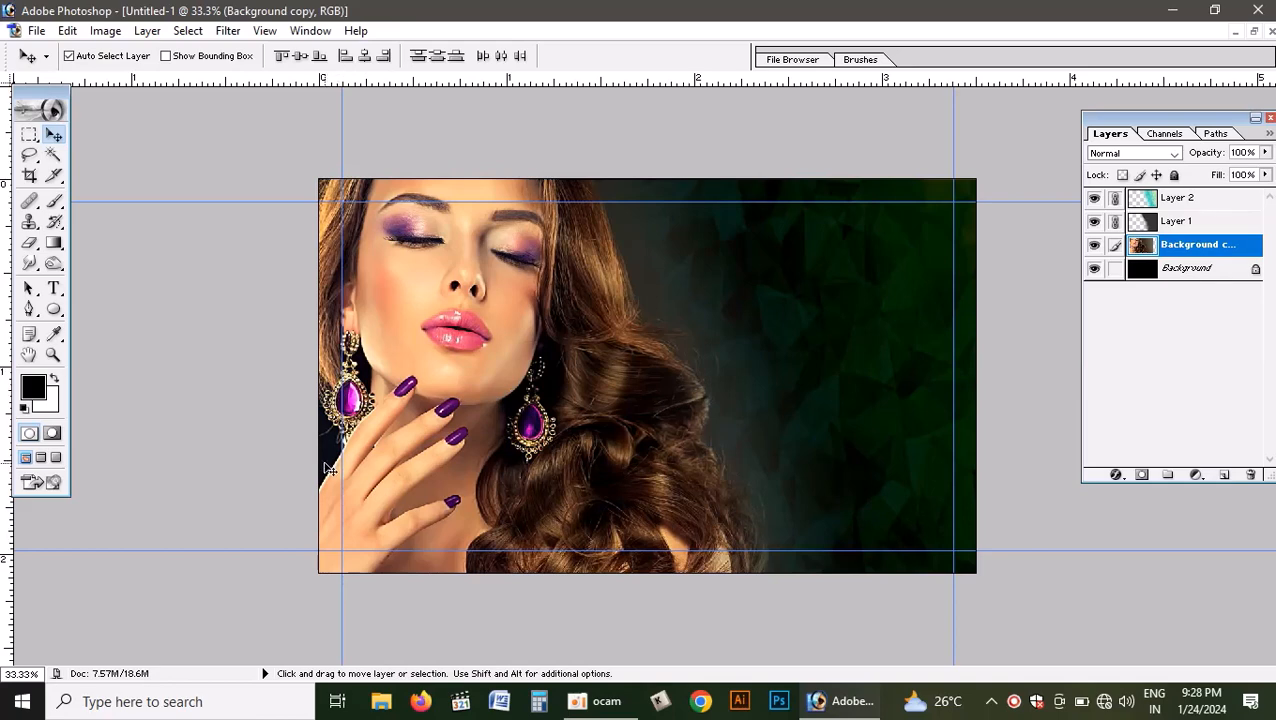
left_click(1254, 31)
left_click(340, 350)
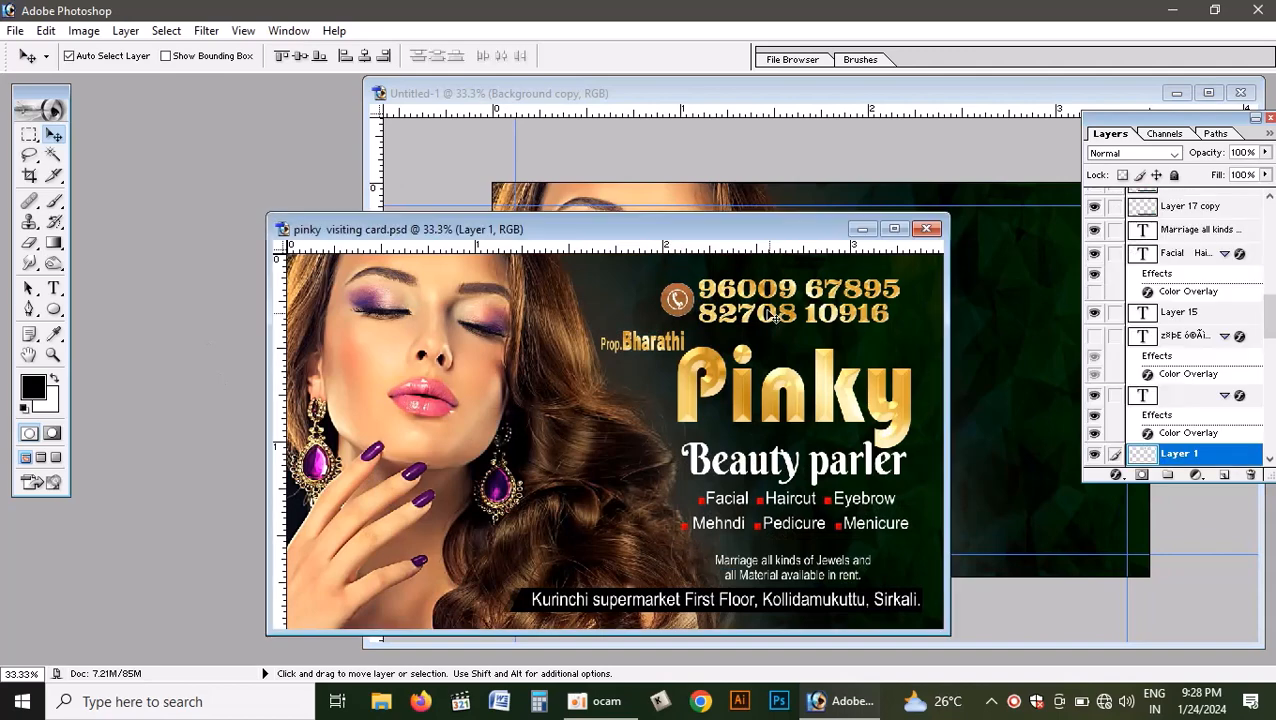
left_click_drag(680, 305, 1011, 276)
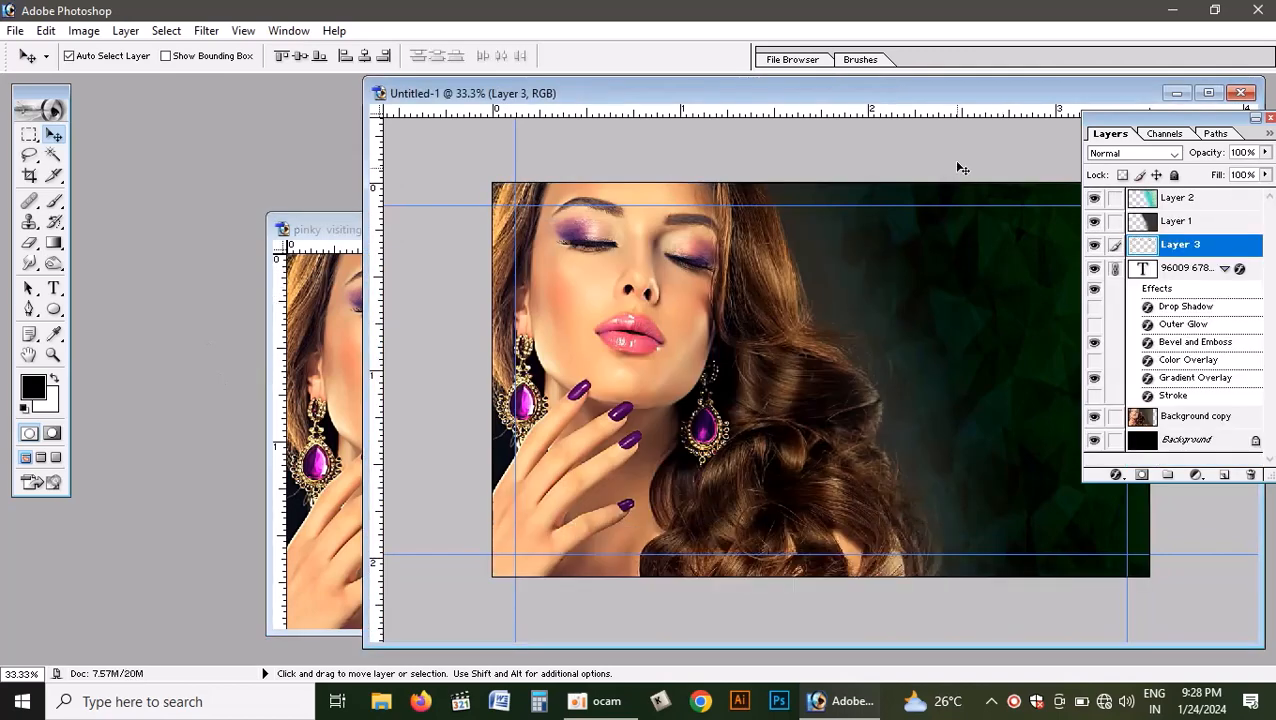
double_click(1026, 97)
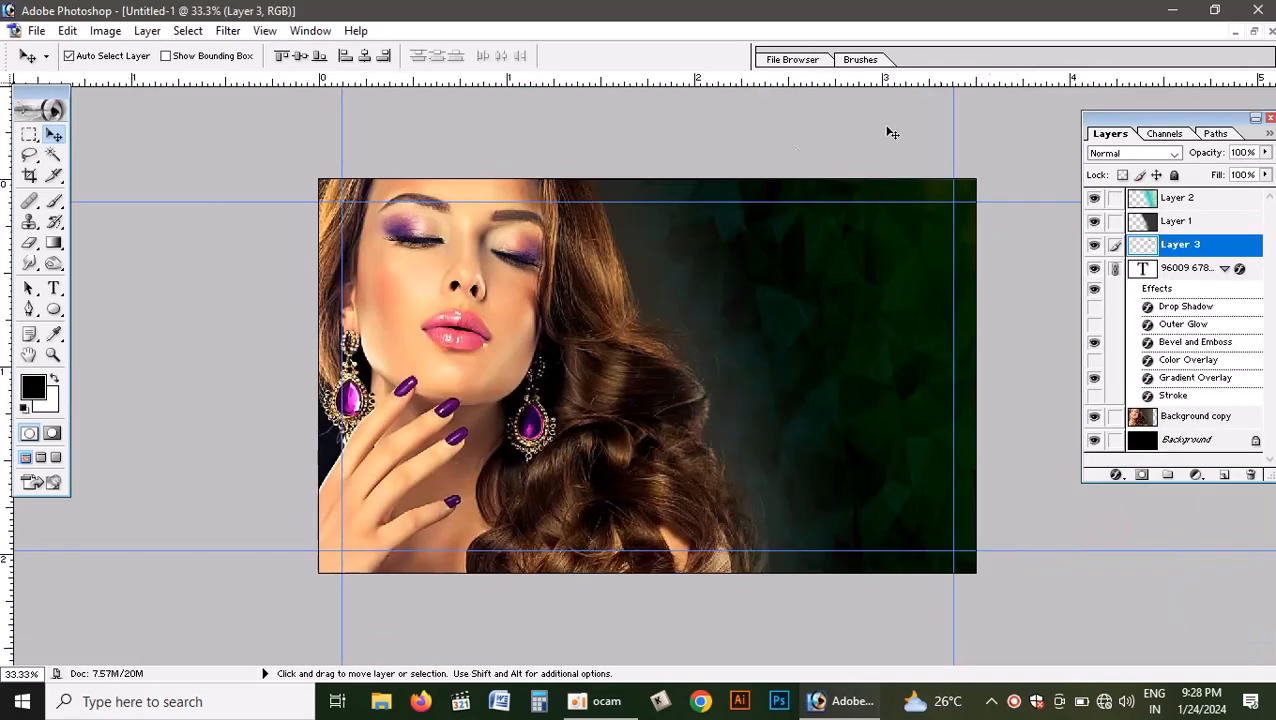
- Move Layer 1 down the layer stack to directly above Background copy, beneath the phone number text
left_click(1176, 224)
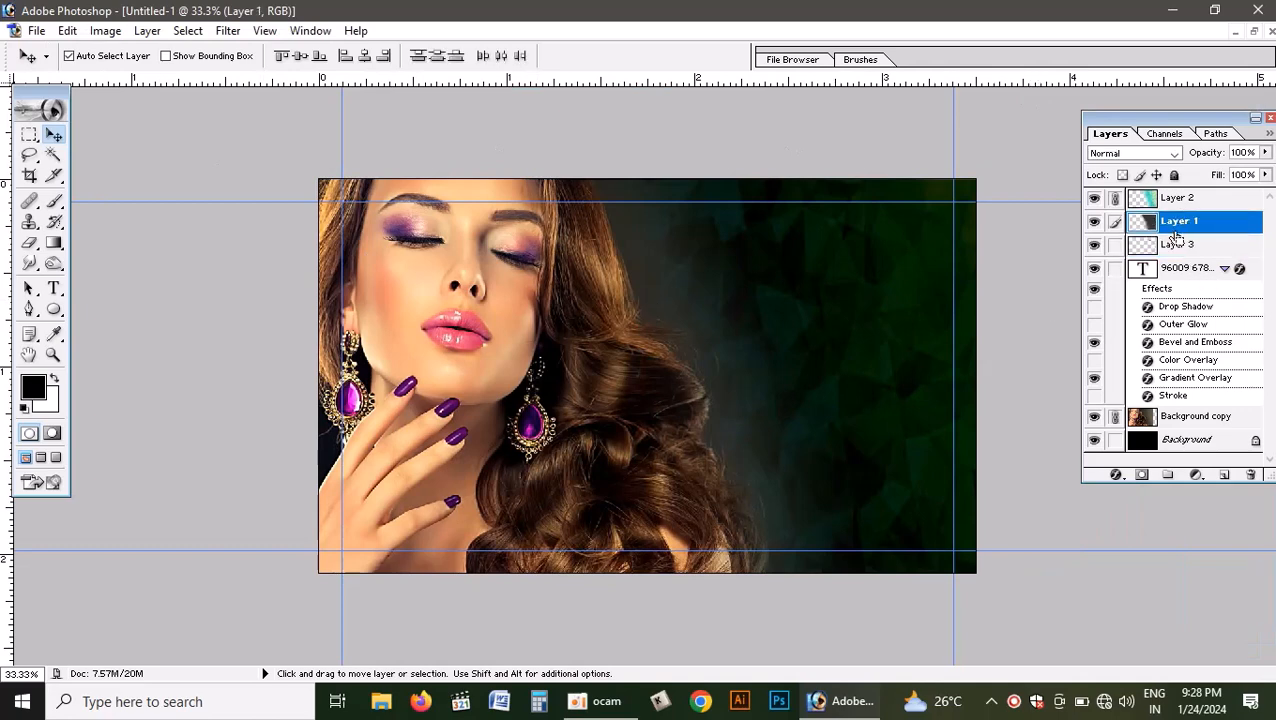
key("ctrl+bracketleft")
key("ctrl+bracketleft")
key("ctrl+bracketleft")
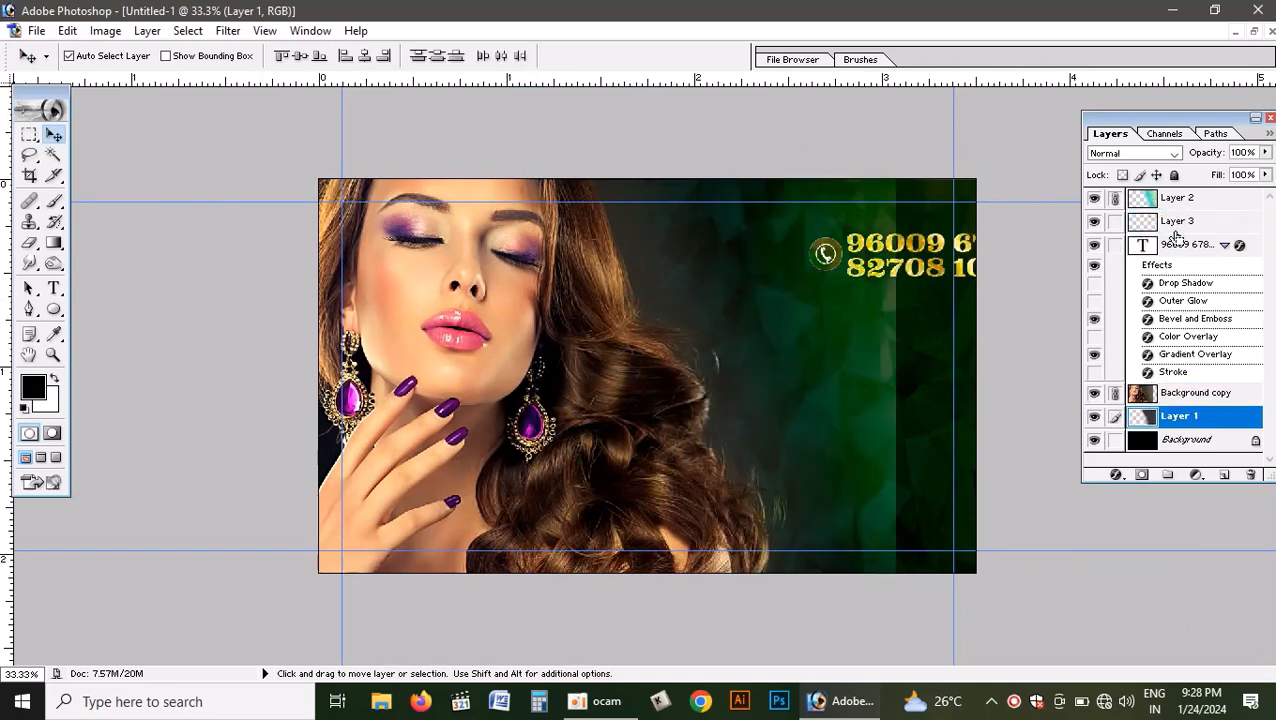
key("ctrl+bracketright")
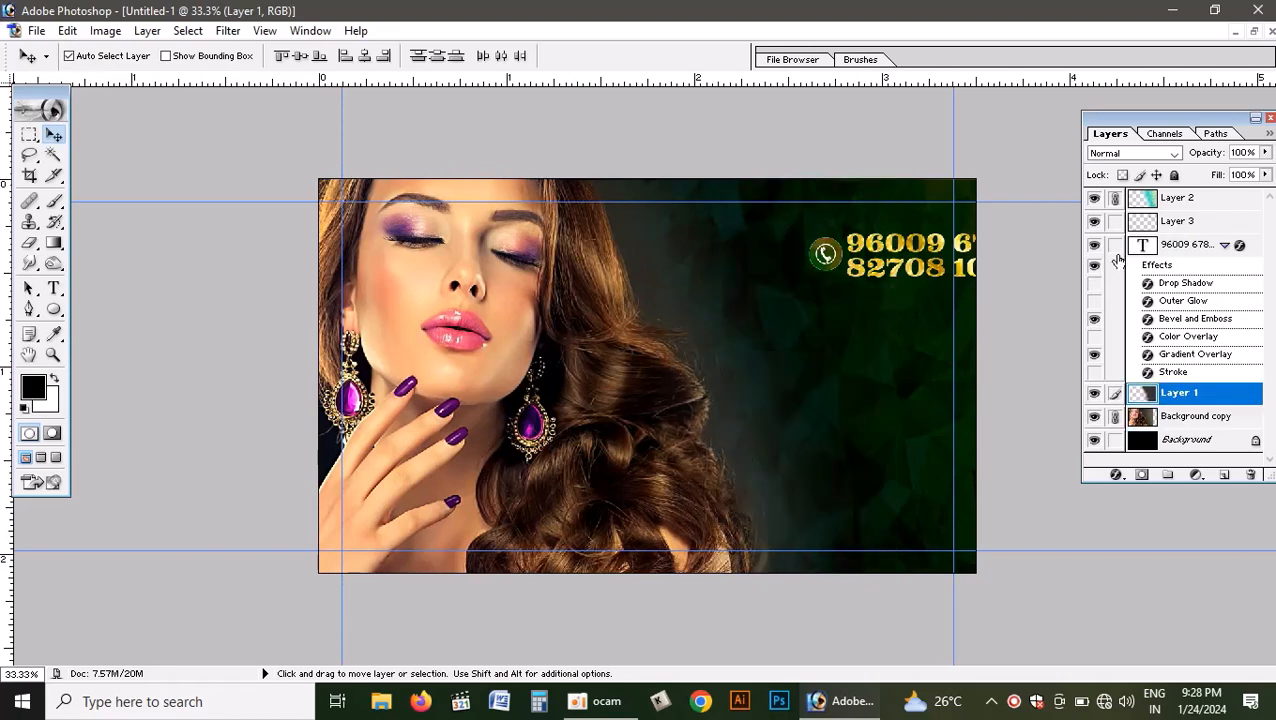
- Move the Color Burn Layer 2 down the stack to directly above Layer 1, below the phone number text
left_click(1182, 207)
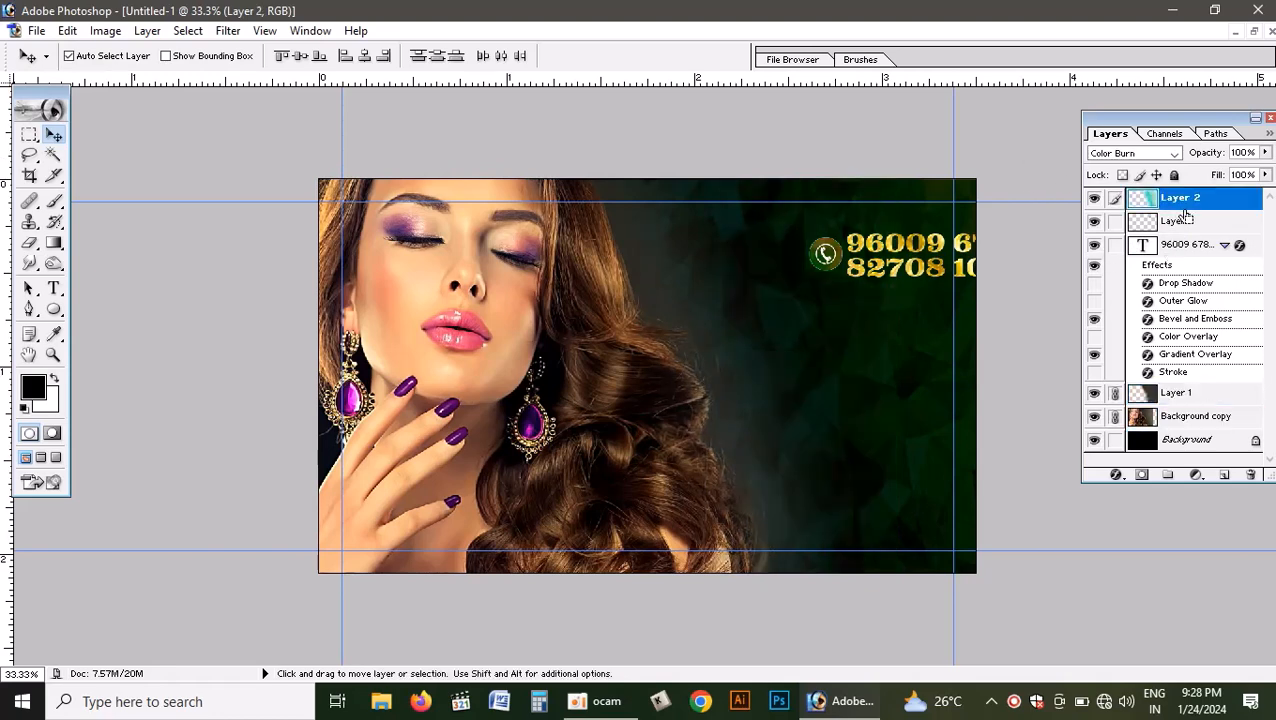
key("ctrl+bracketleft")
key("ctrl+bracketleft")
key("ctrl+bracketleft")
key("ctrl+bracketright")
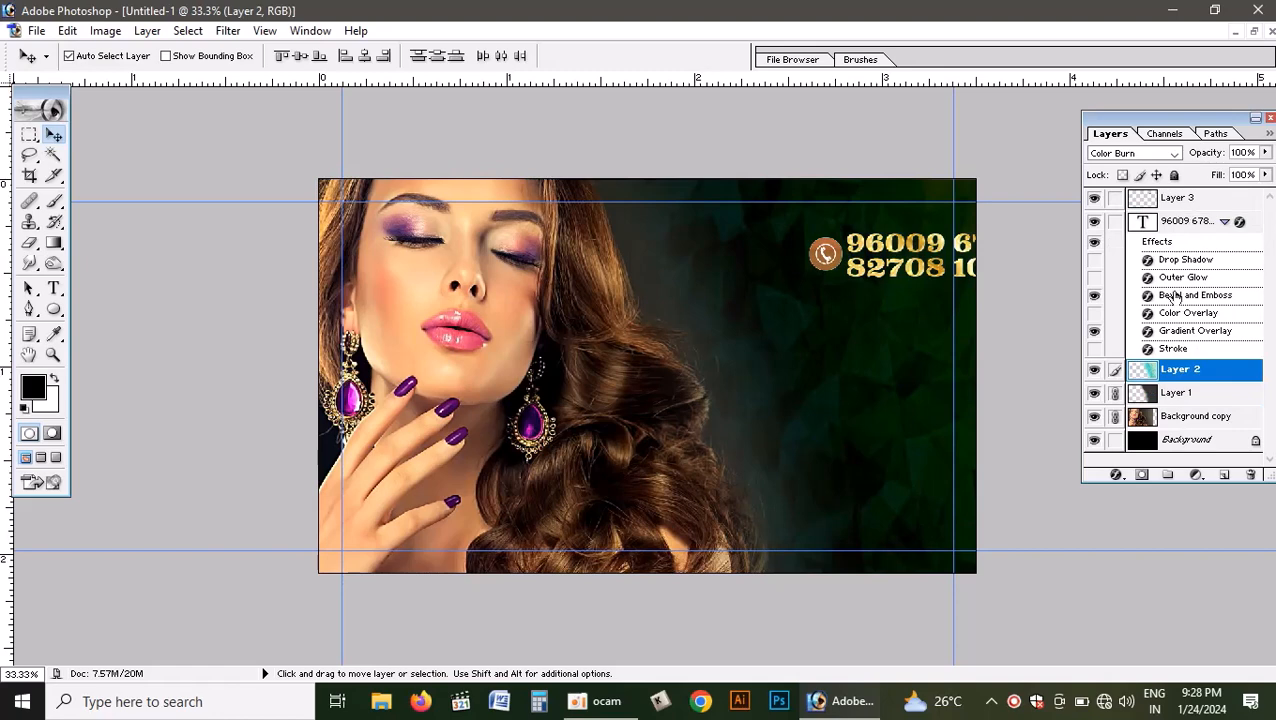
- Move the phone numbers and icon into the card's upper-right corner, flush with the top and right margin guides
left_click_drag(892, 241, 801, 212)
key("ctrl+z")
left_click(895, 247)
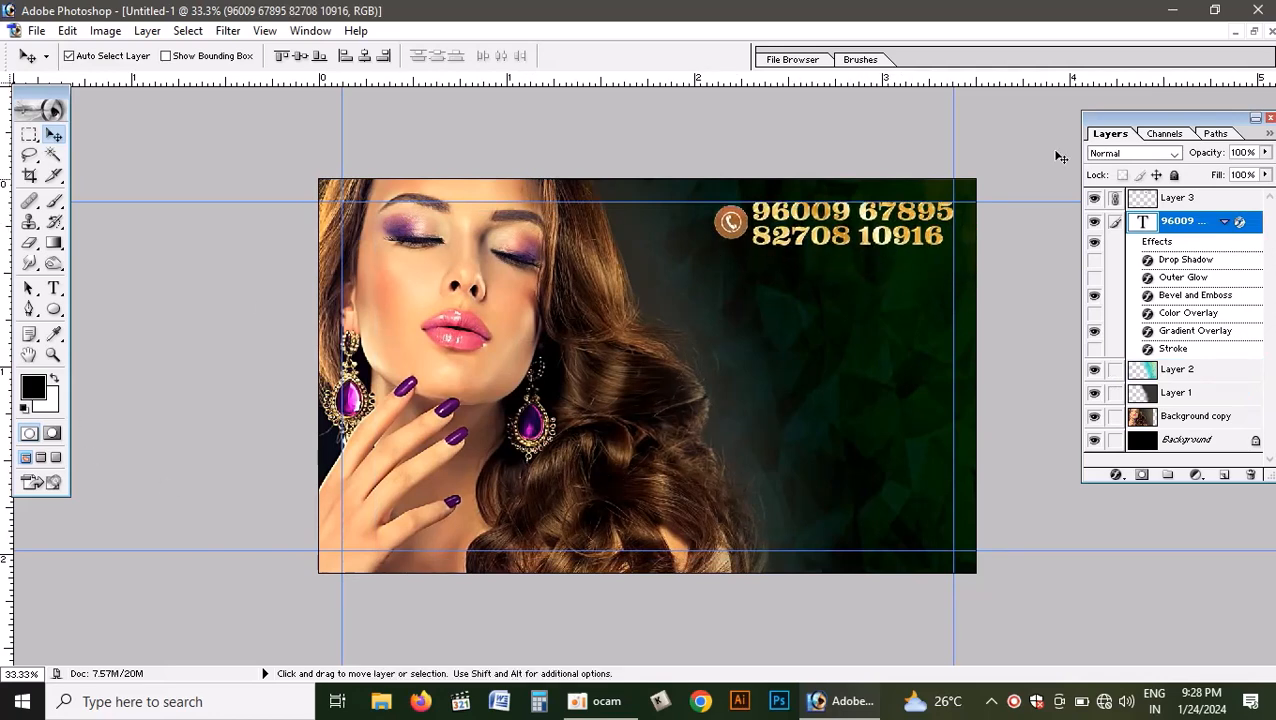
- In pinky visiting card.psd, link the proprietor name and Beauty parler text layers to the Pinky title layer
left_click(1257, 34)
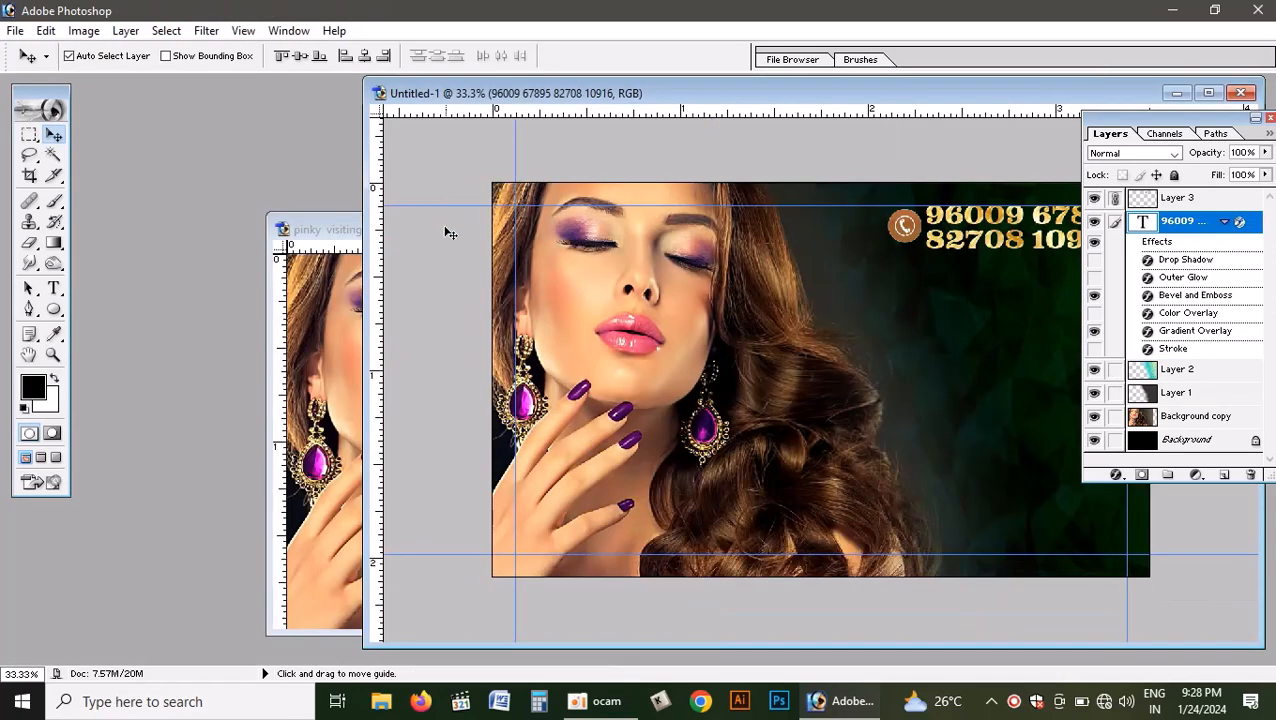
left_click(314, 322)
left_click(708, 383)
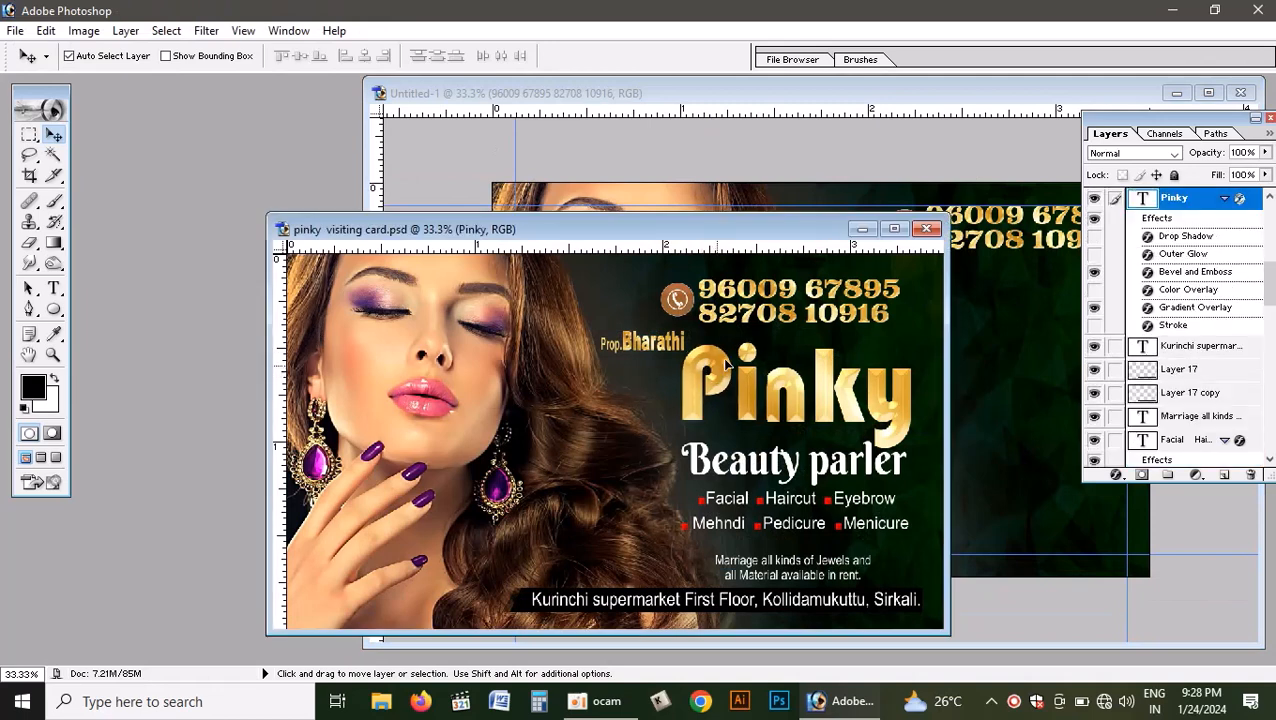
right_click(675, 352)
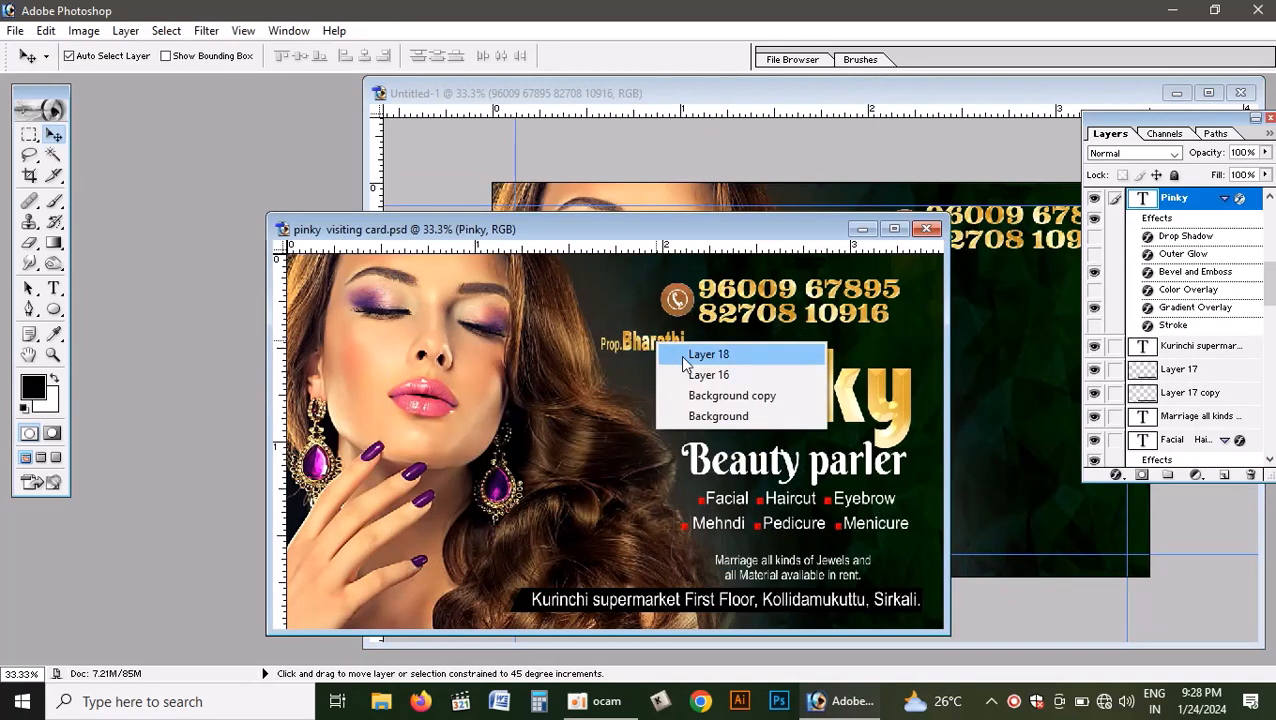
right_click(645, 348)
left_click(657, 357)
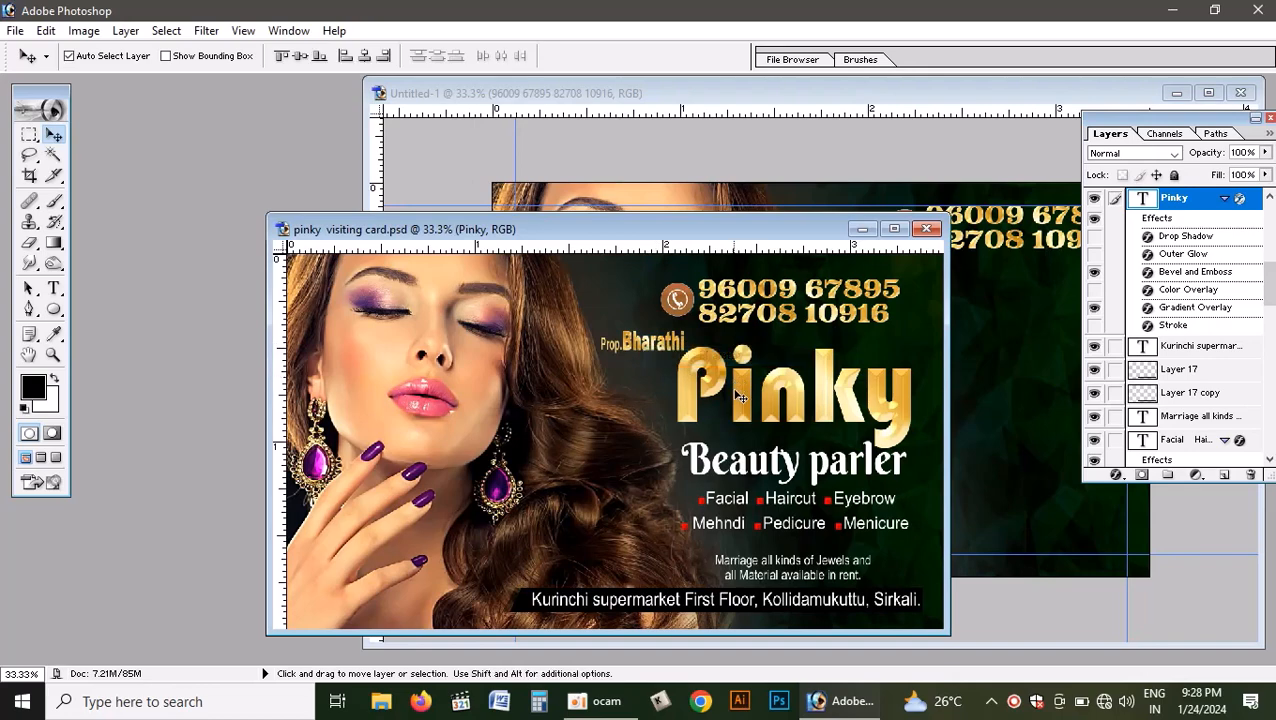
right_click(783, 462)
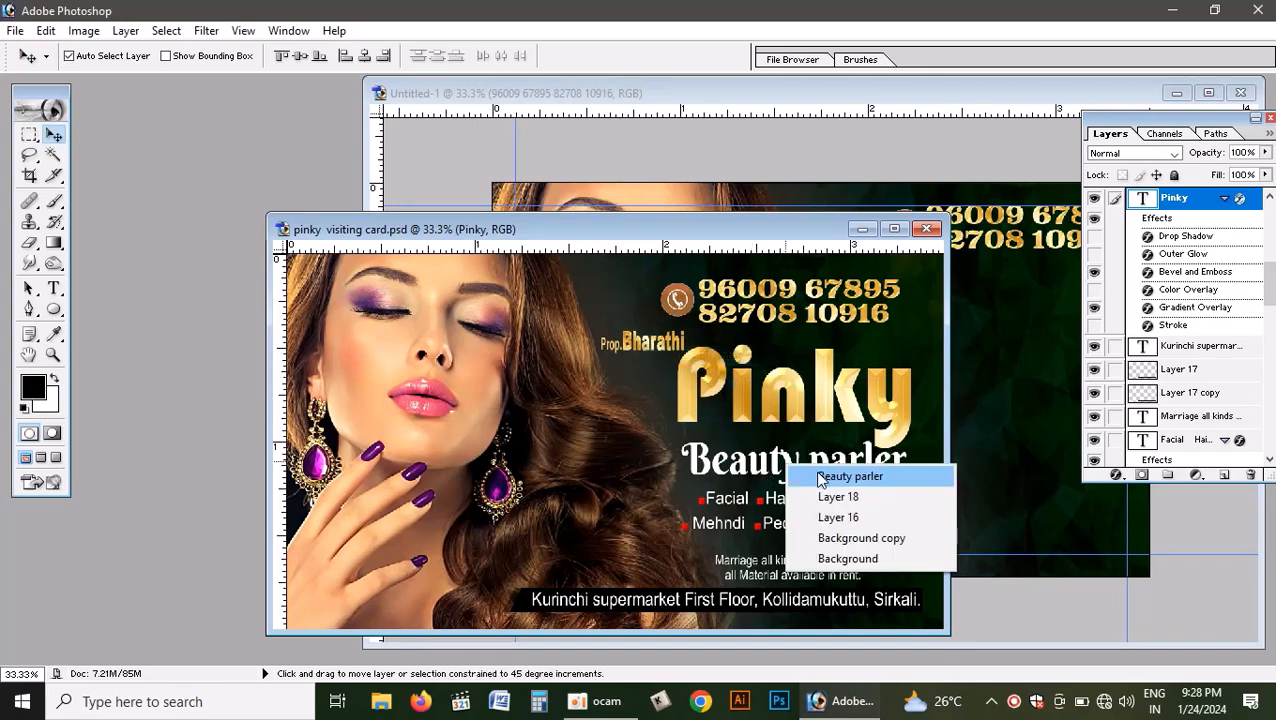
left_click(805, 472)
- Copy the linked title texts into Untitled-1 and place them under the phone numbers, with Pinky ending at the right margin guide
left_click_drag(809, 384, 1017, 336)
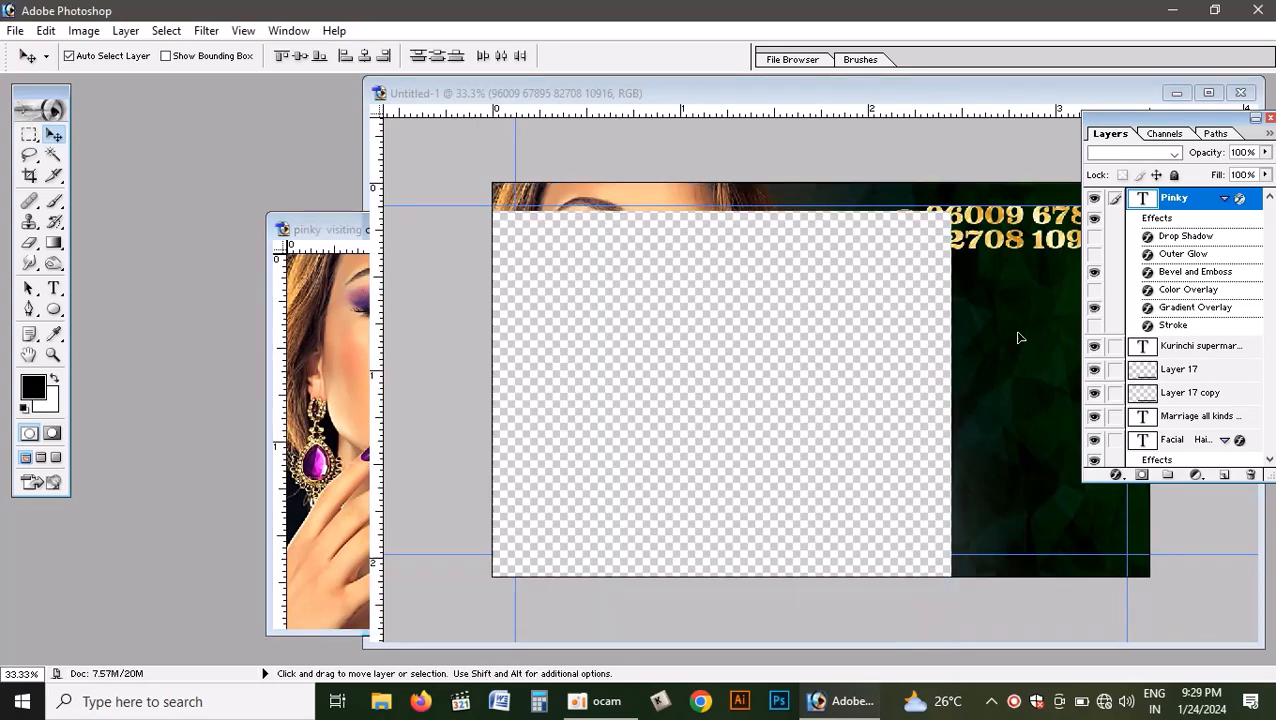
left_click(1208, 93)
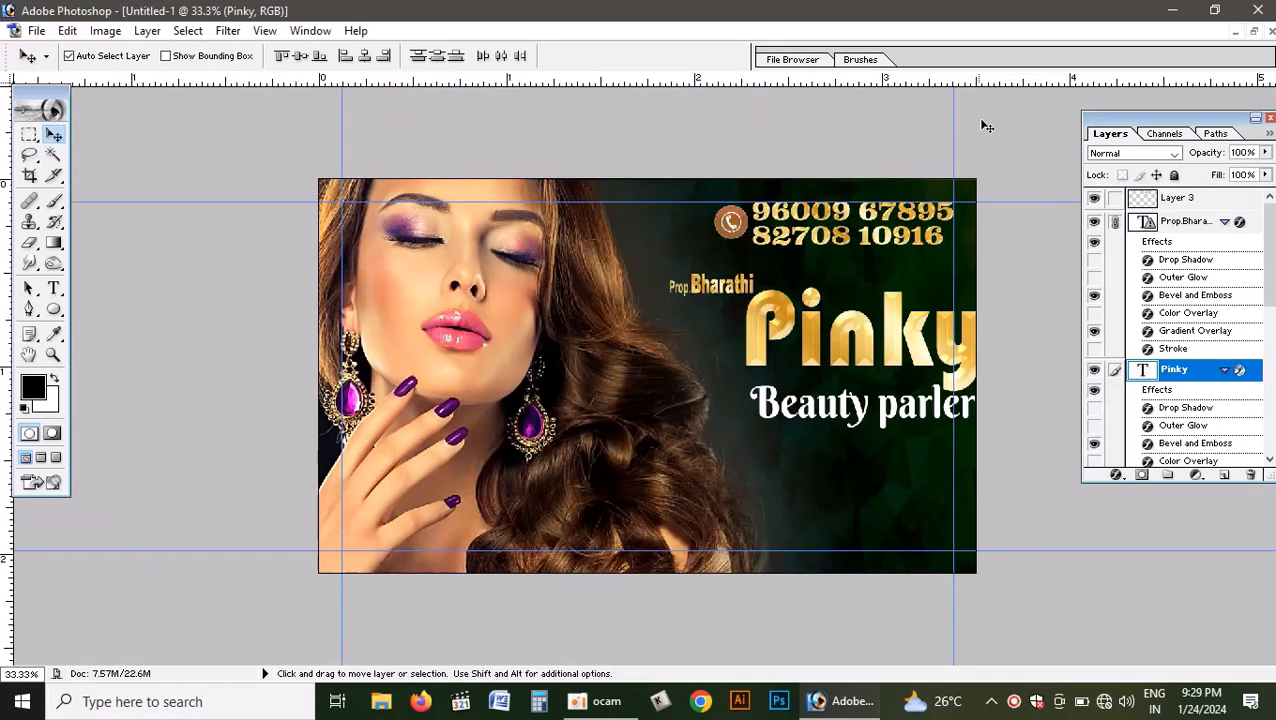
left_click_drag(862, 332, 829, 309)
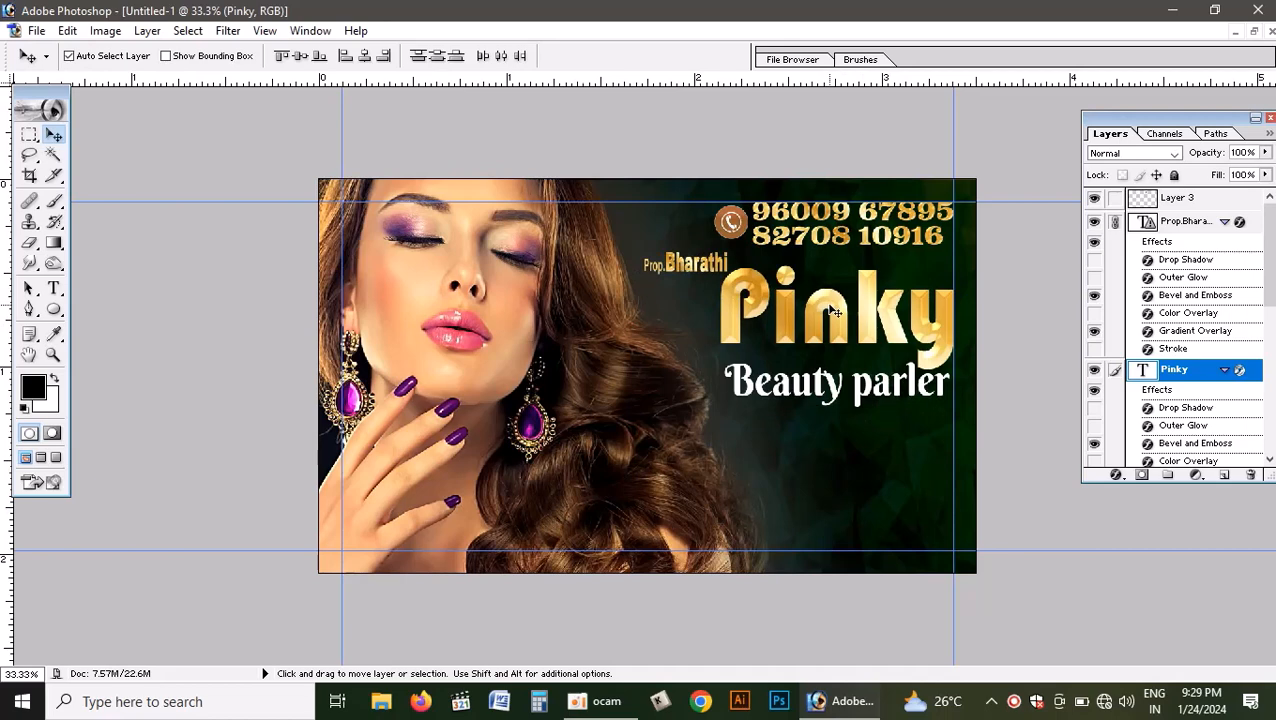
- In pinky visiting card.psd, link the Facial Haircut Eyebrow text layer with its red square bullets and undo a trial move of them
left_click(1254, 34)
left_click(322, 353)
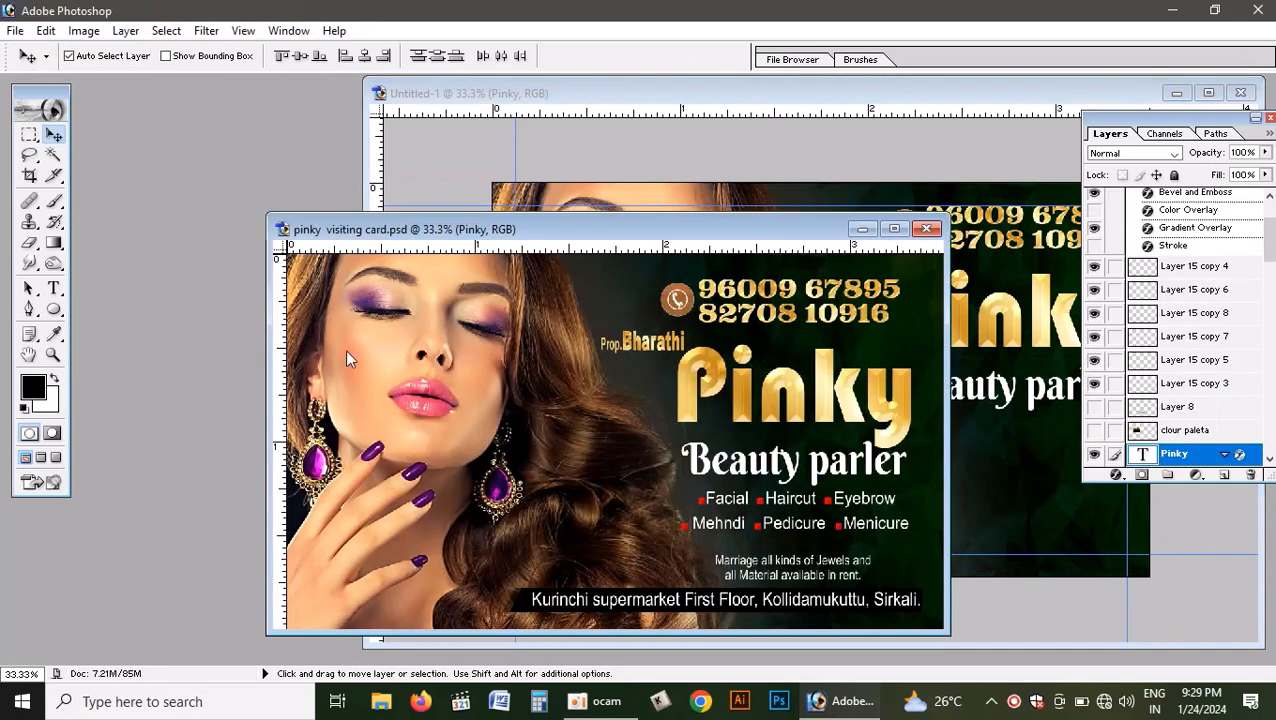
left_click(767, 509)
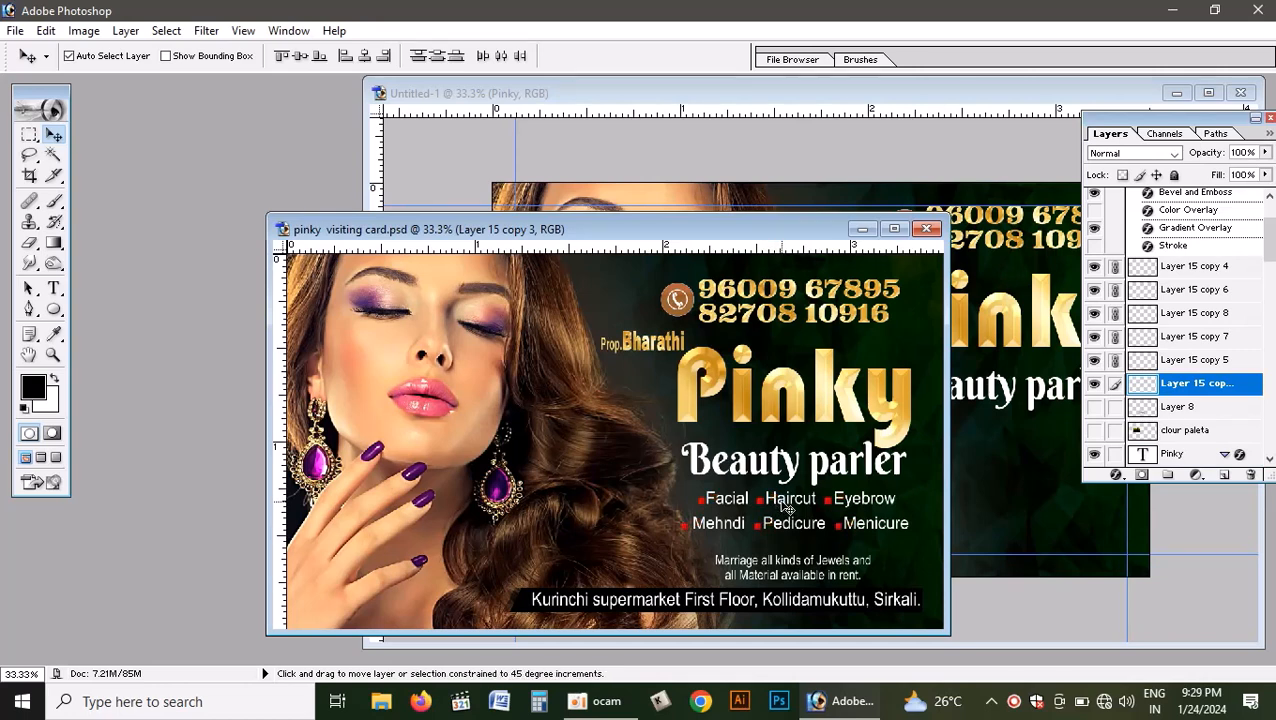
right_click(779, 504)
right_click(773, 497)
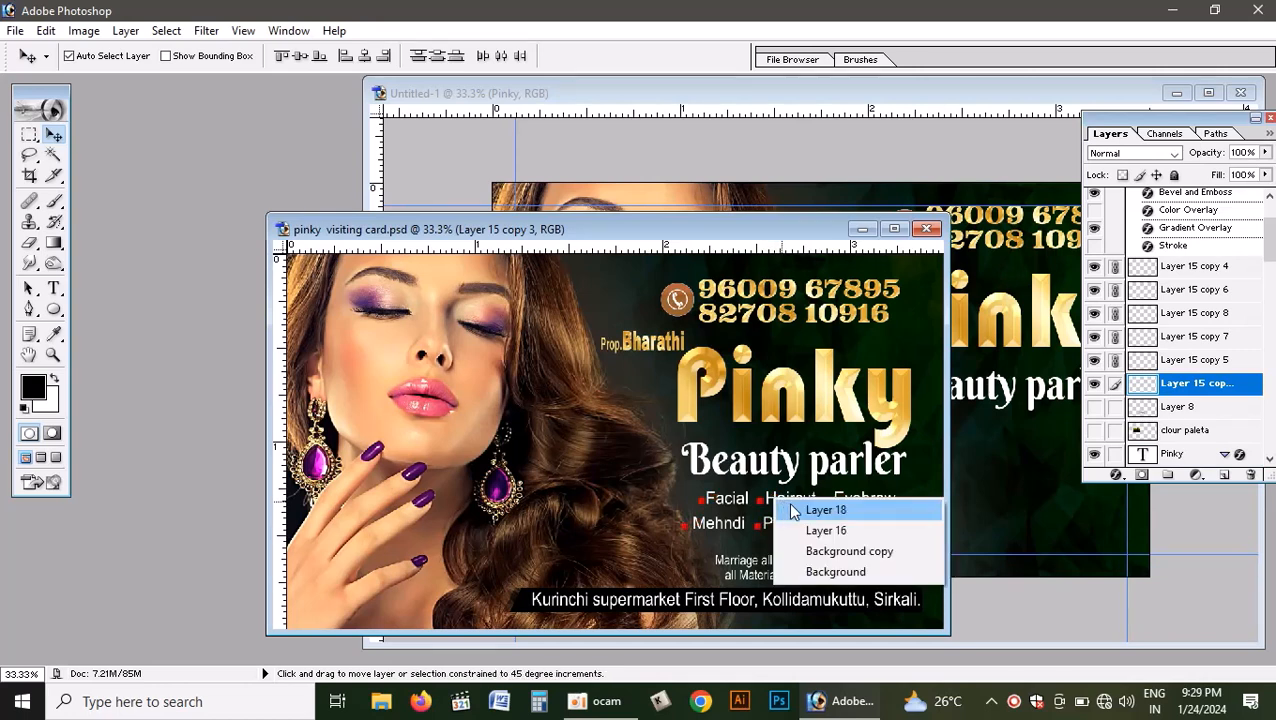
right_click(772, 500)
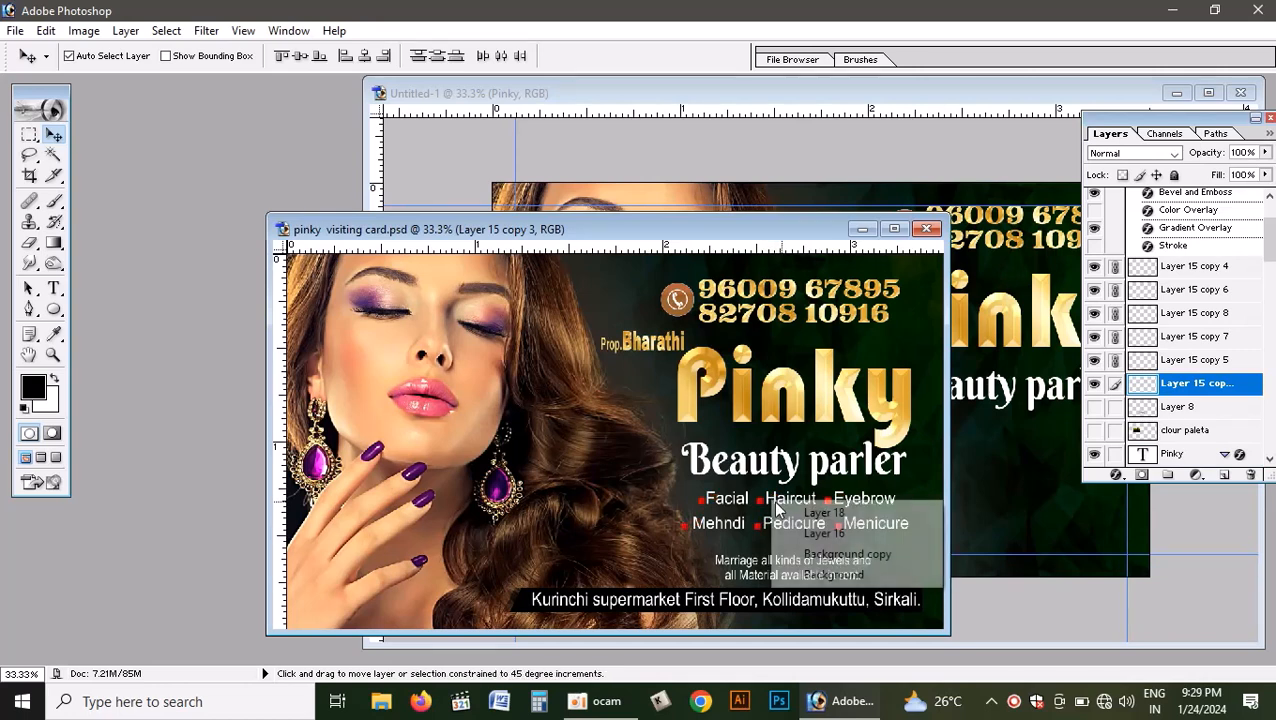
left_click(784, 509)
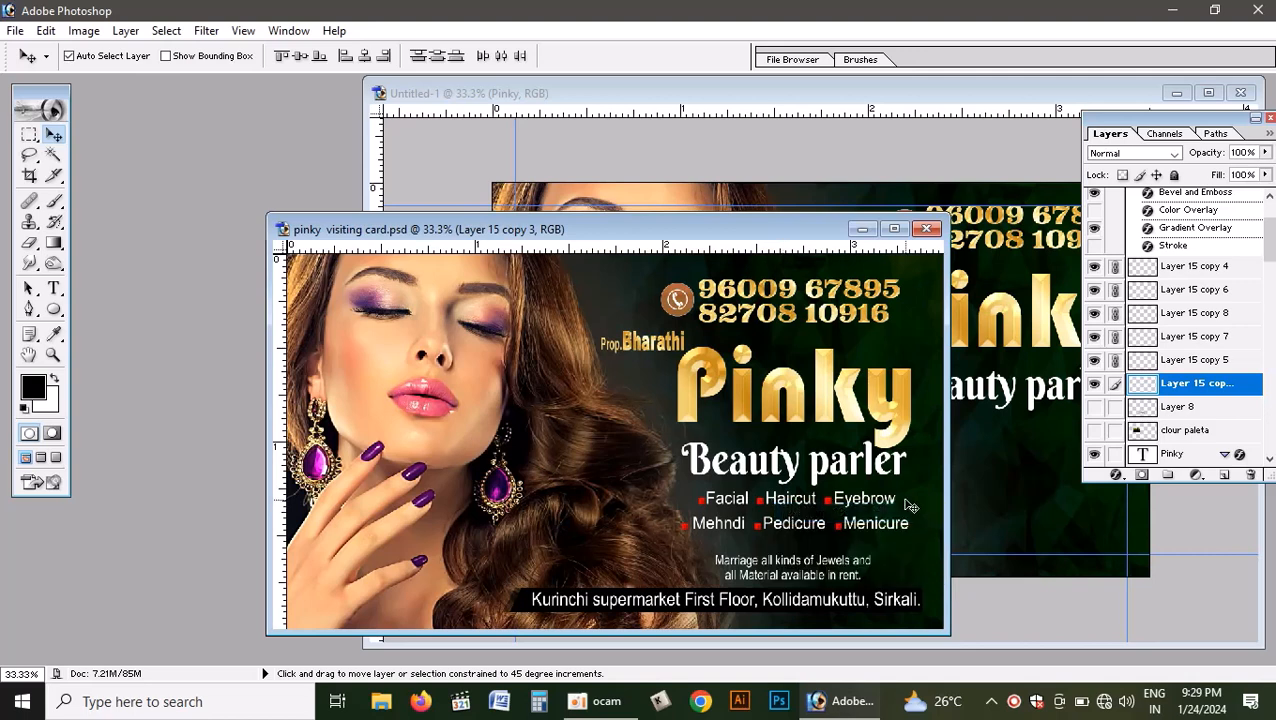
right_click(905, 500)
left_click(928, 513)
right_click(789, 497)
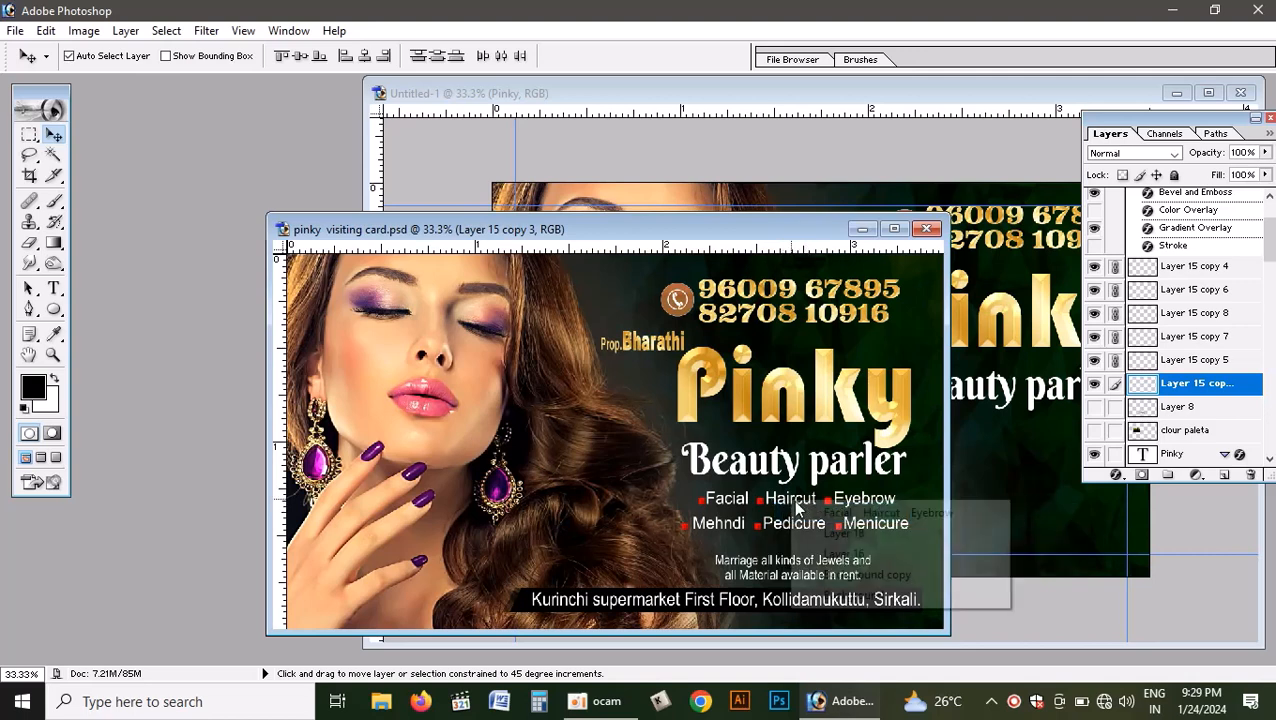
left_click(823, 511)
left_click_drag(789, 500, 868, 503)
key("ctrl+z")
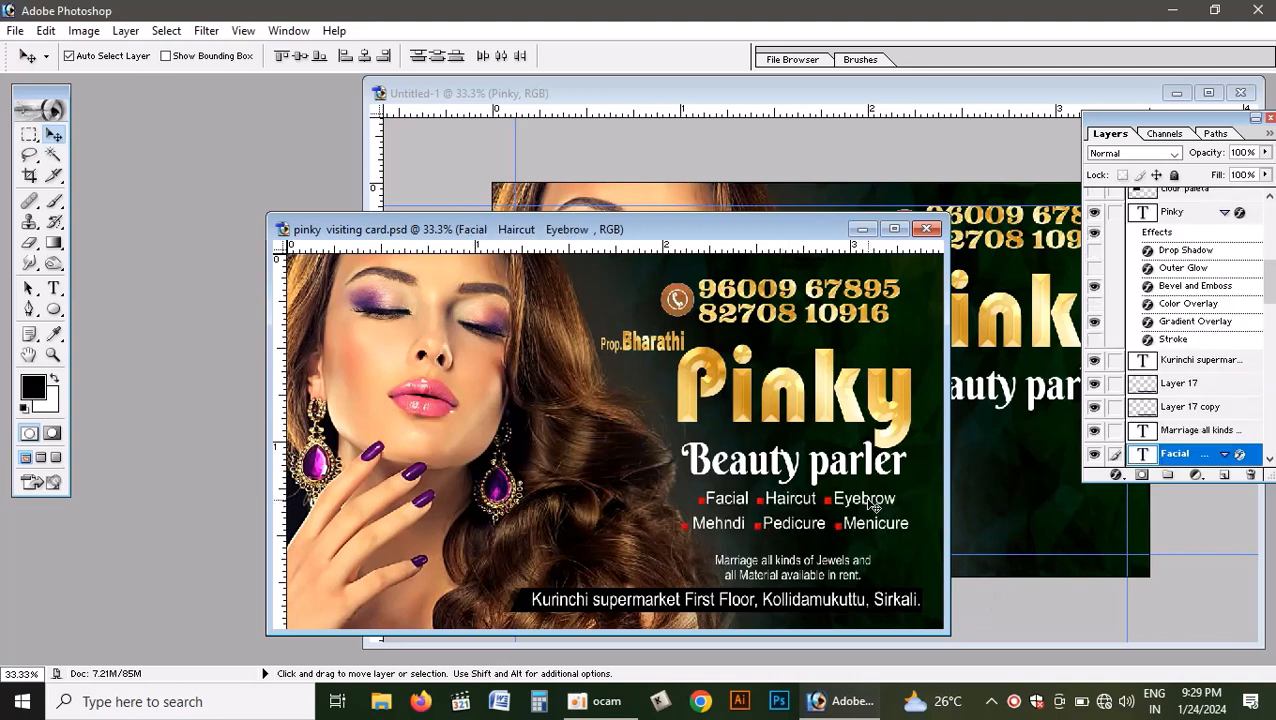
- Link the "Marriage all kinds of Jewels" text layer to the services text, and select the Pinky title layer
right_click(795, 565)
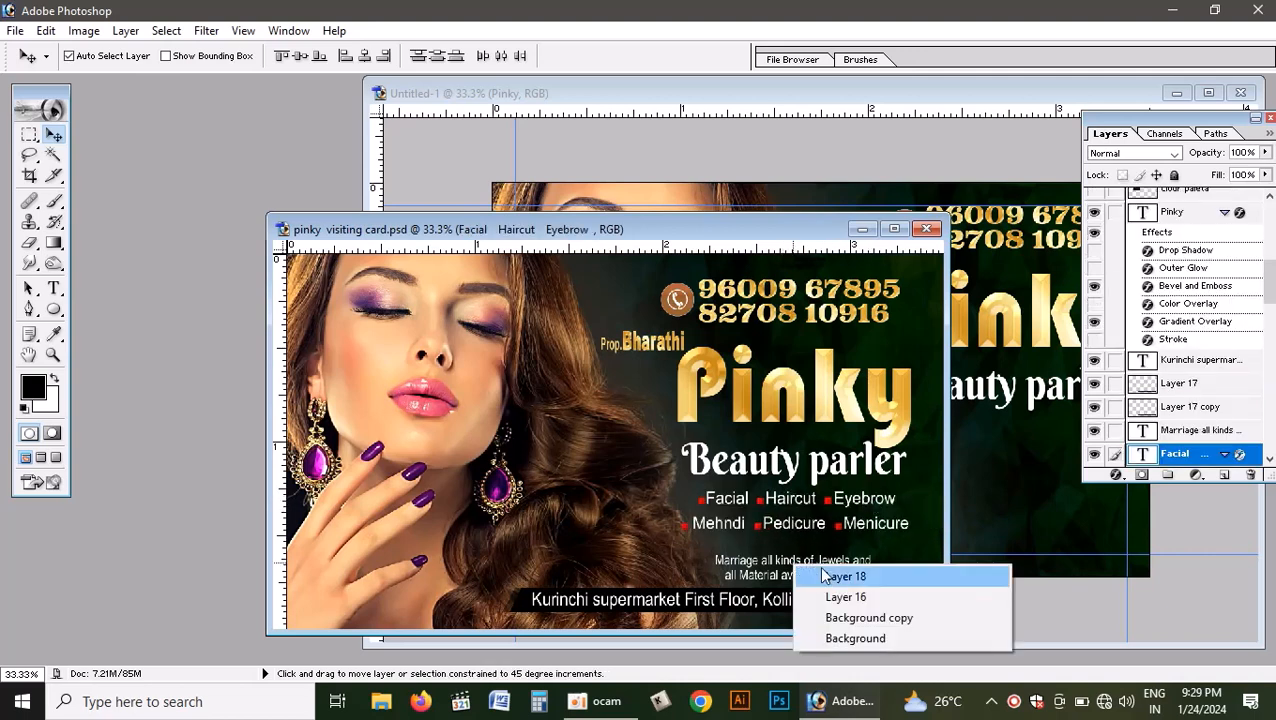
right_click(783, 566)
right_click(779, 562)
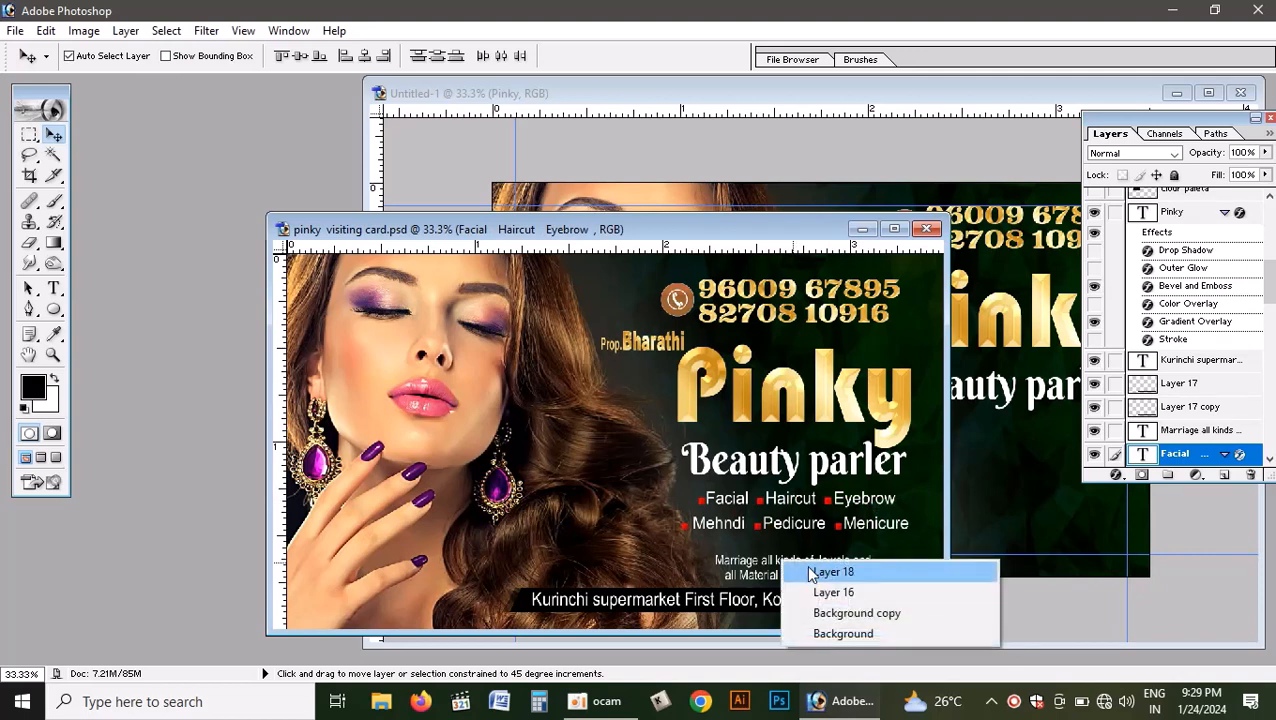
right_click(768, 564)
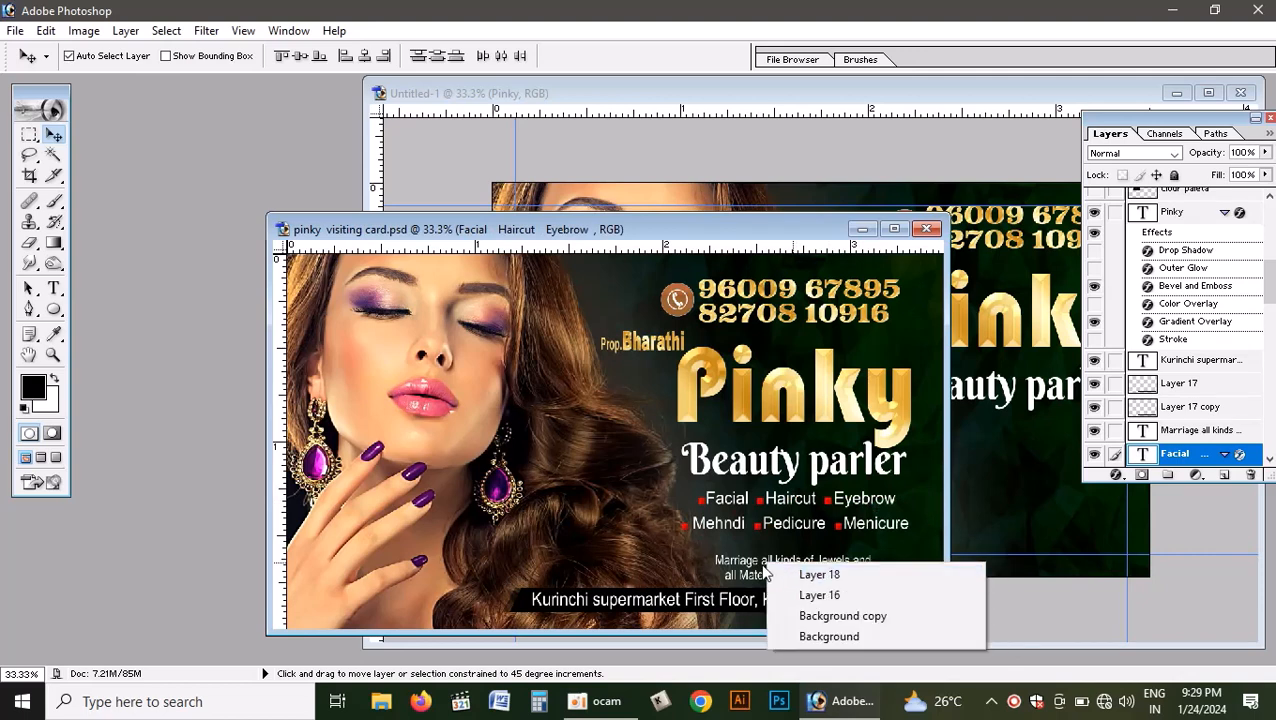
right_click(749, 562)
right_click(749, 563)
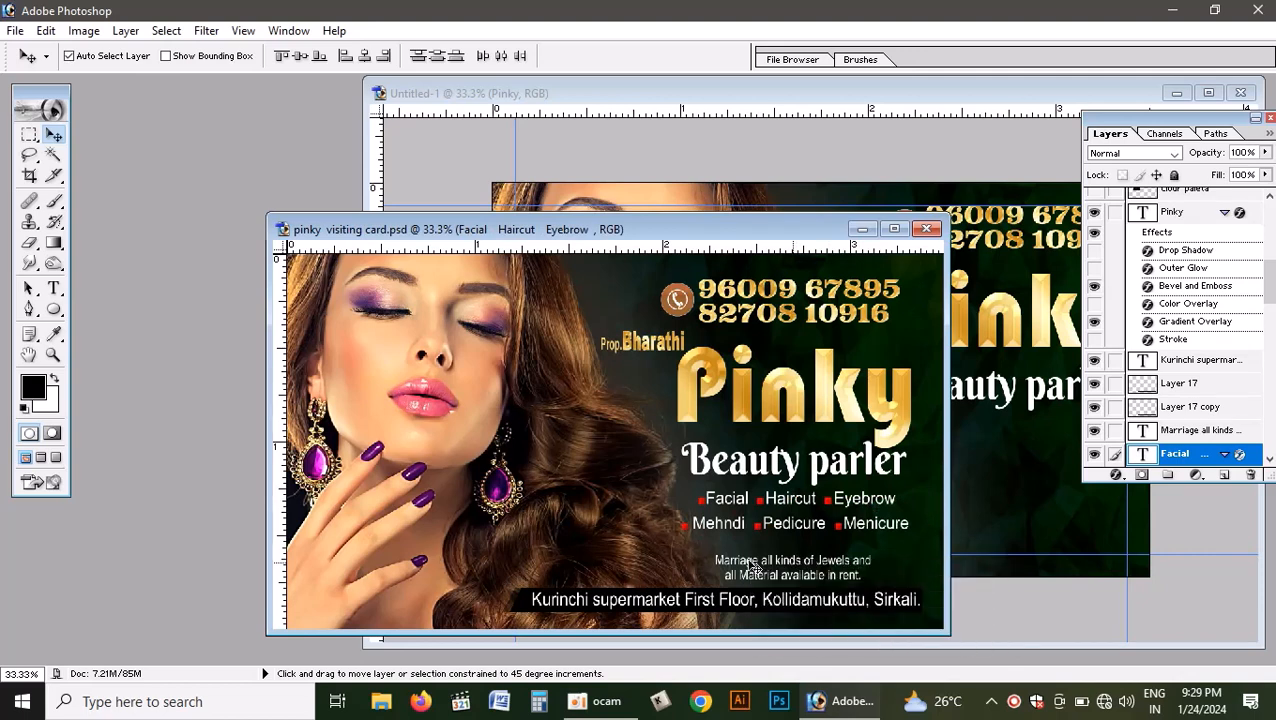
right_click(747, 562, "shift")
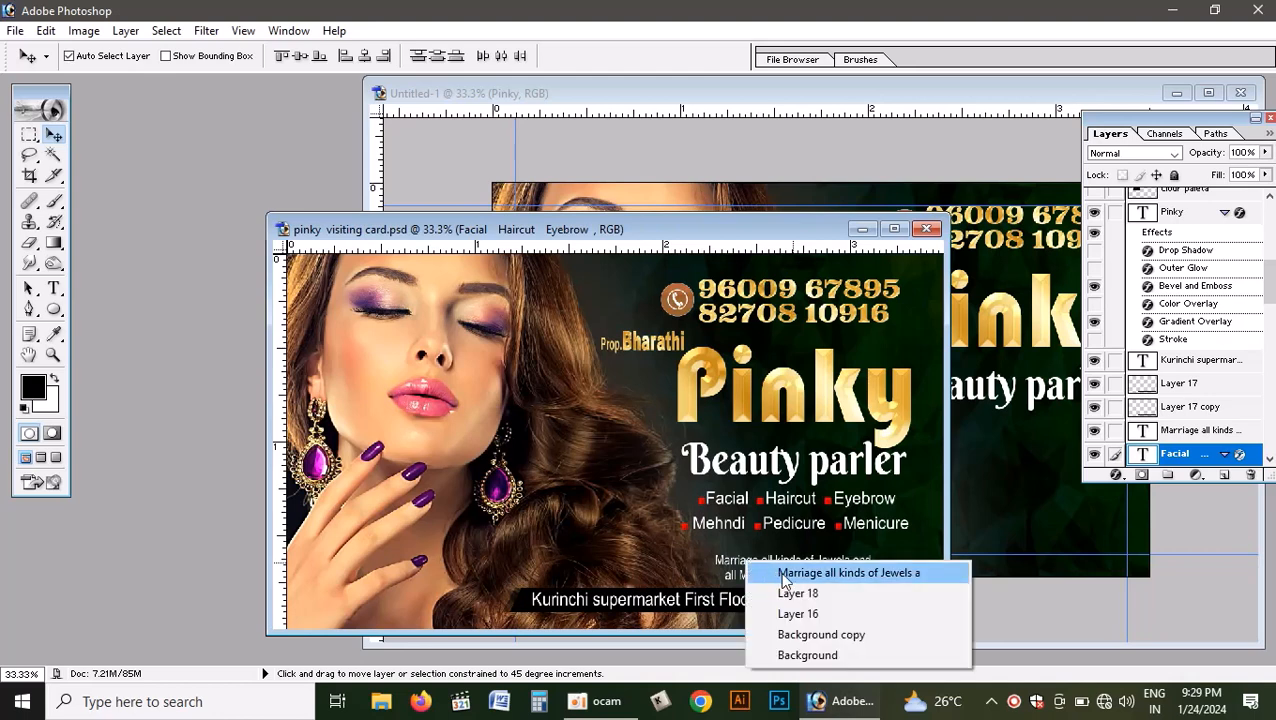
left_click(781, 575, "shift")
left_click(775, 396)
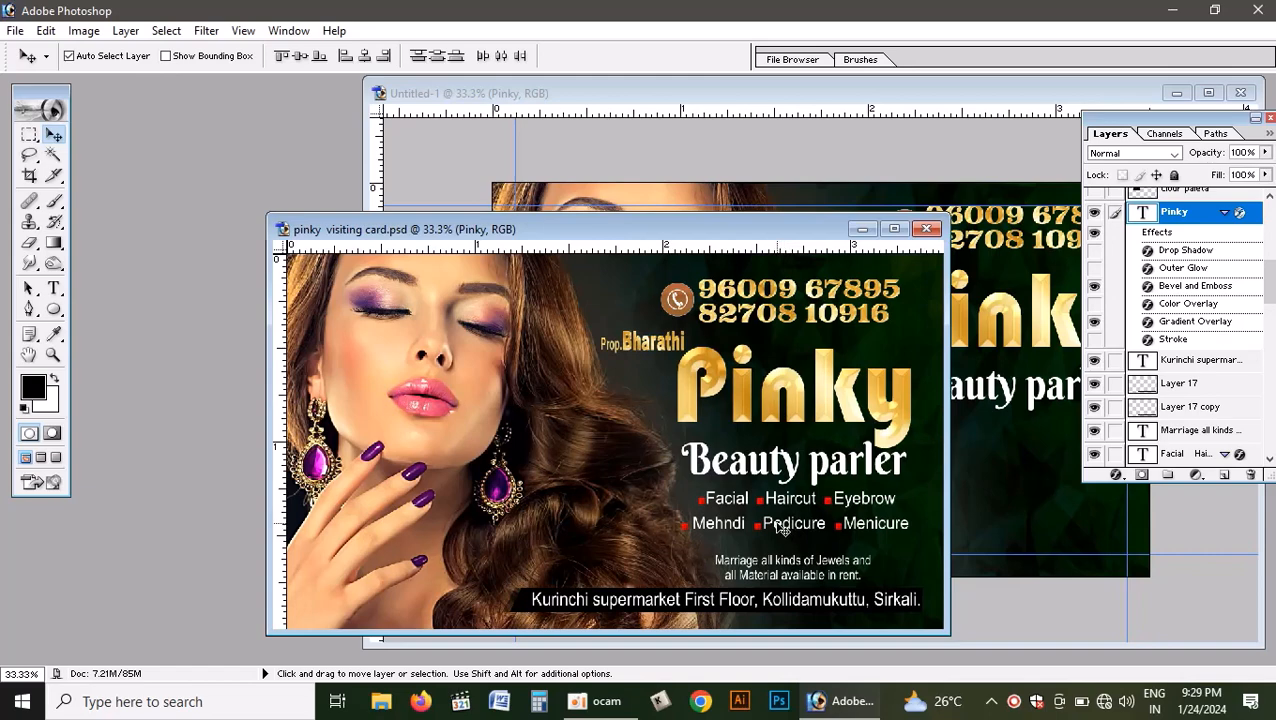
- Copy the linked services and Marriage text layers into Untitled-1 and place them under Beauty parler, with Menicure ending at the right margin guide
left_click_drag(790, 535, 999, 462)
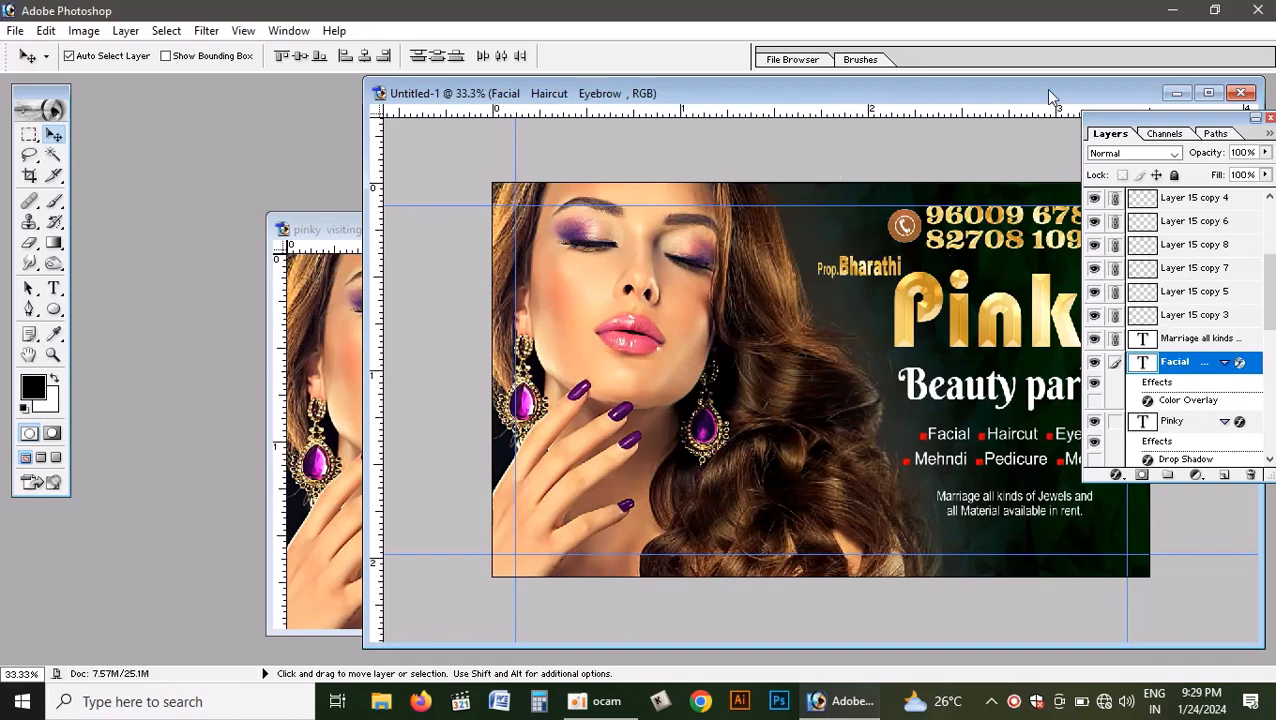
left_click_drag(975, 98, 755, 78)
left_click(815, 480)
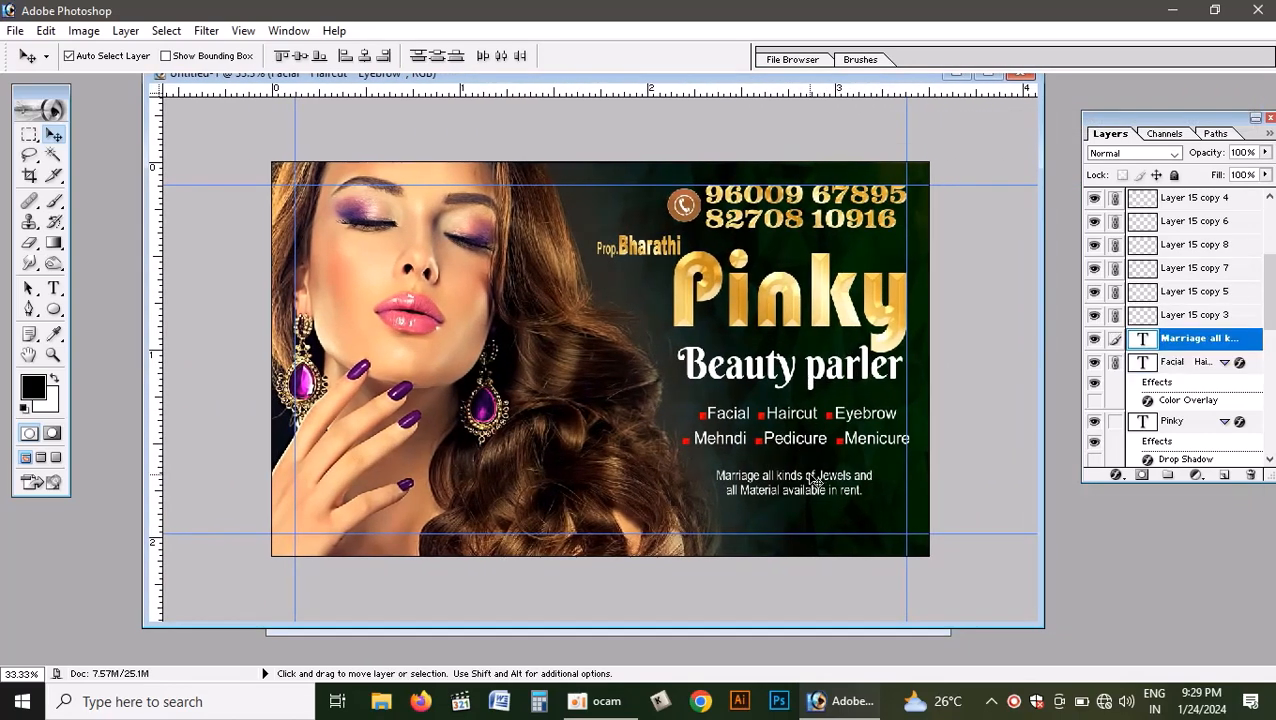
left_click(824, 481)
left_click_drag(826, 480, 840, 474)
key("ctrl+z")
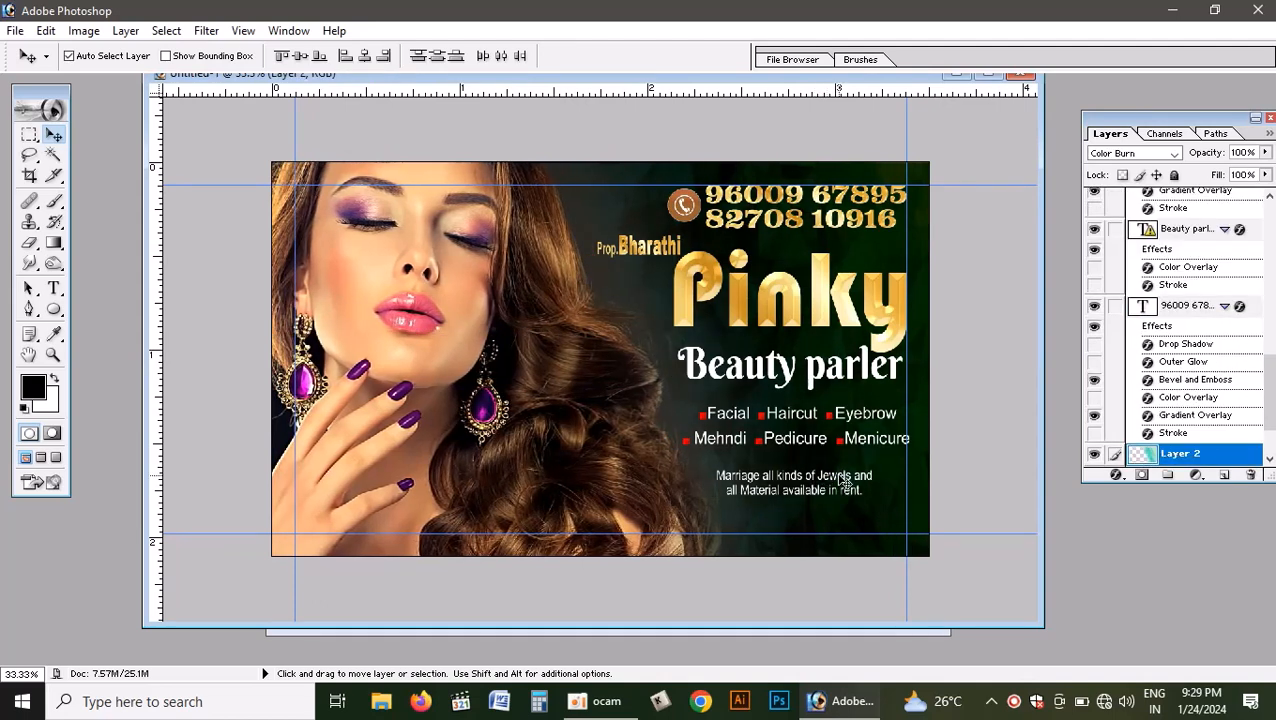
left_click(842, 477)
left_click_drag(844, 478, 834, 468)
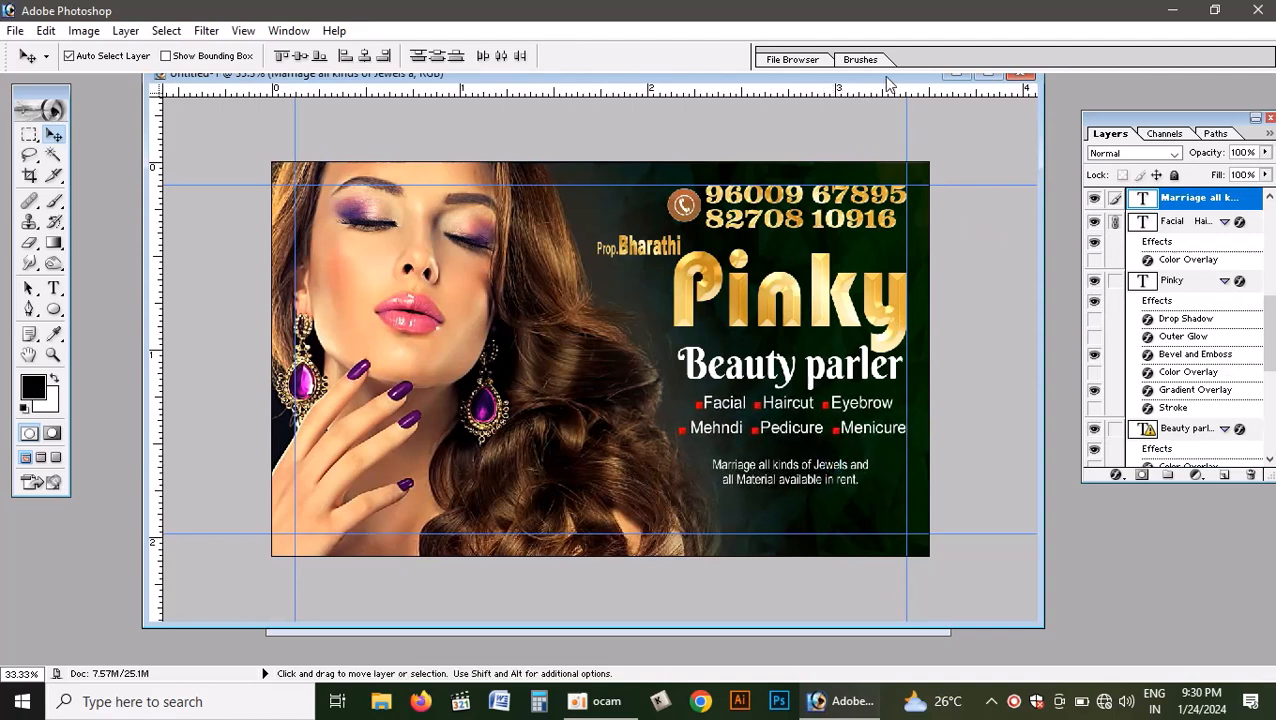
- Review the whole card in a maximized view without the palettes, both with and without the guides
left_click(988, 74)
key("ctrl+0")
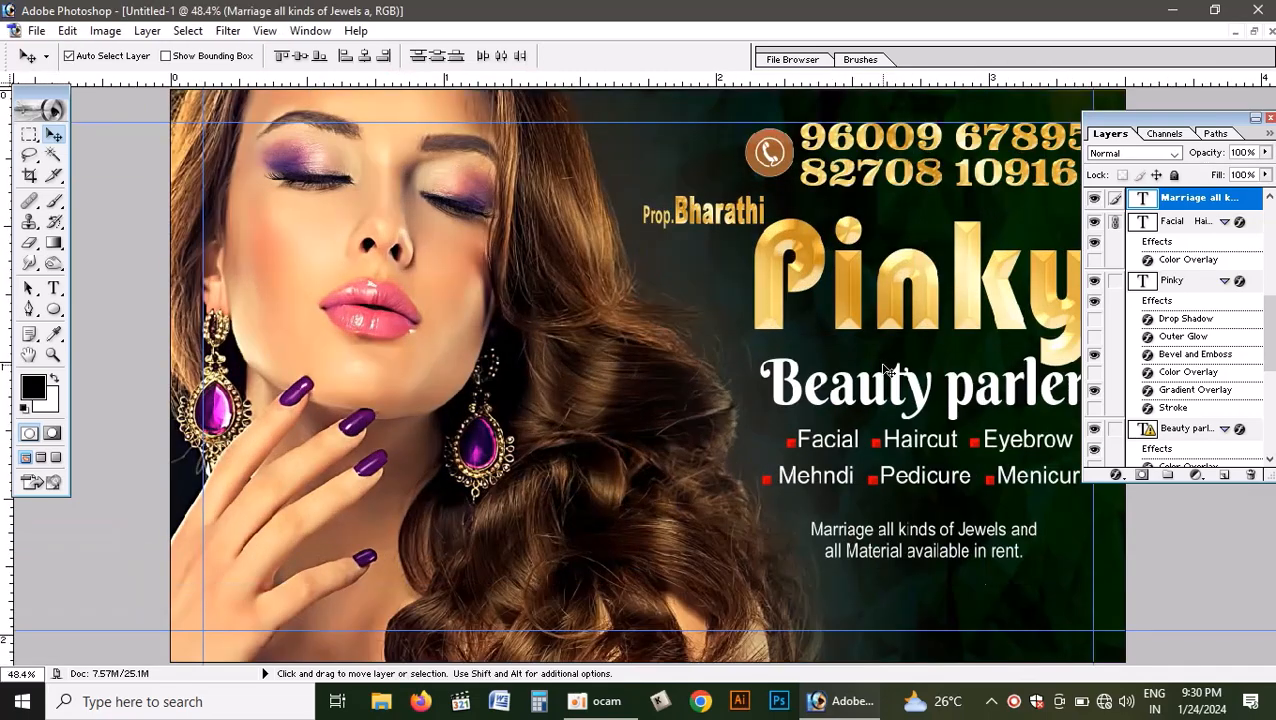
key("Tab")
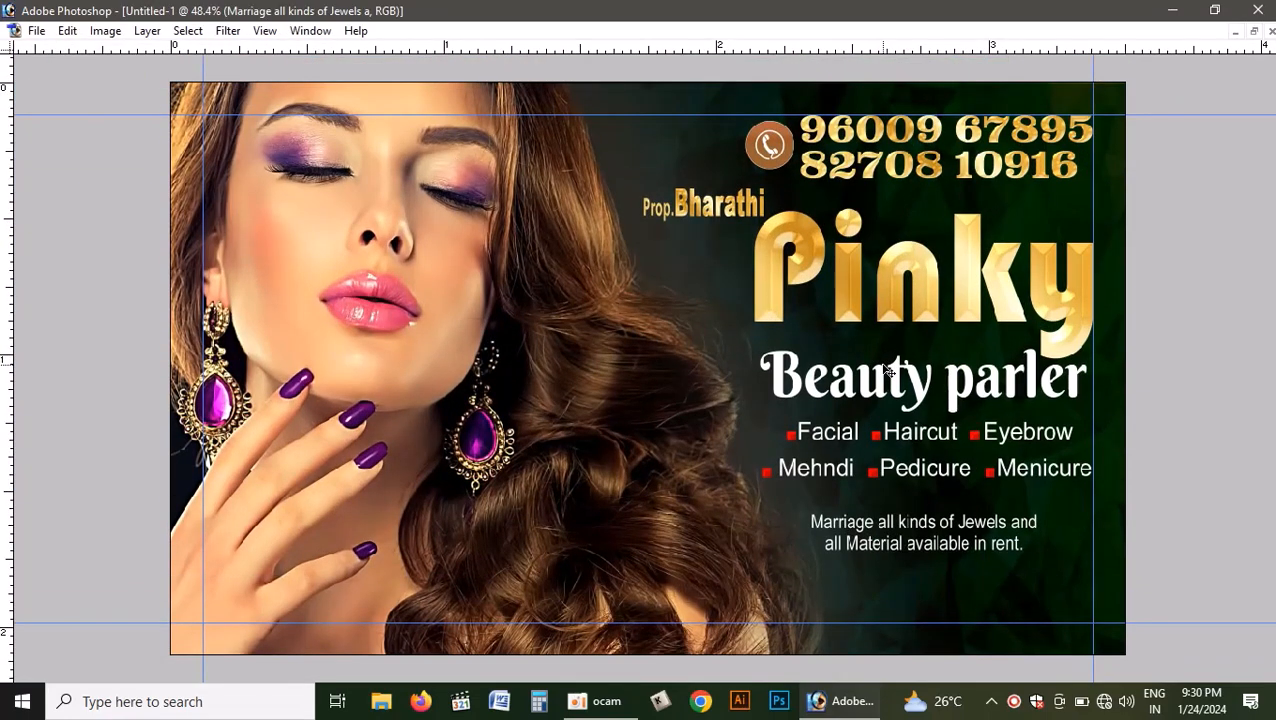
key("ctrl+h")
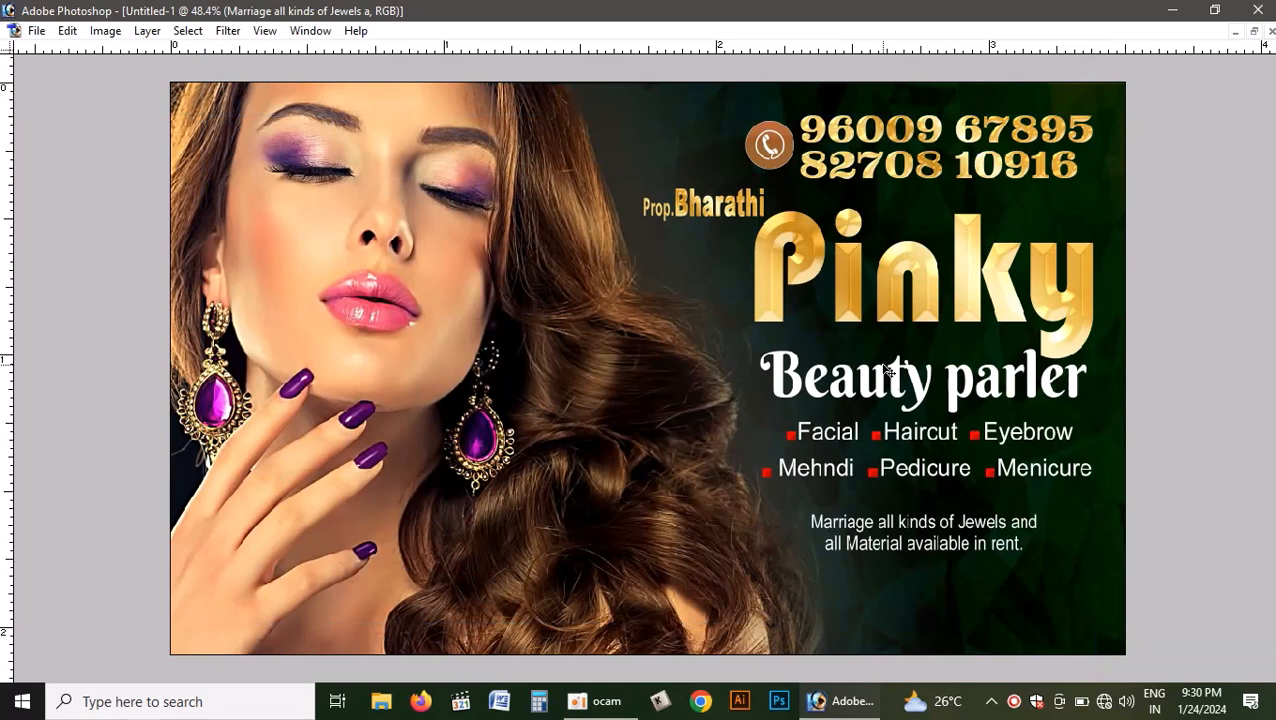
key("ctrl+h")
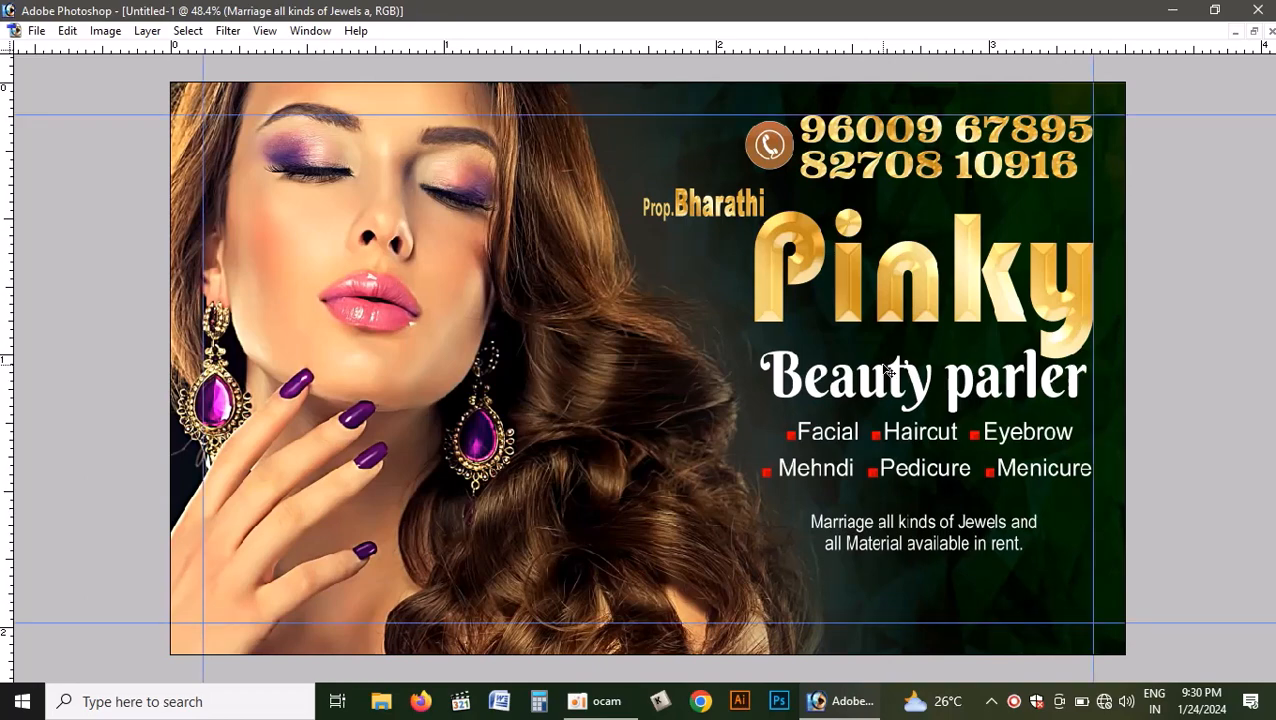
key("Tab")
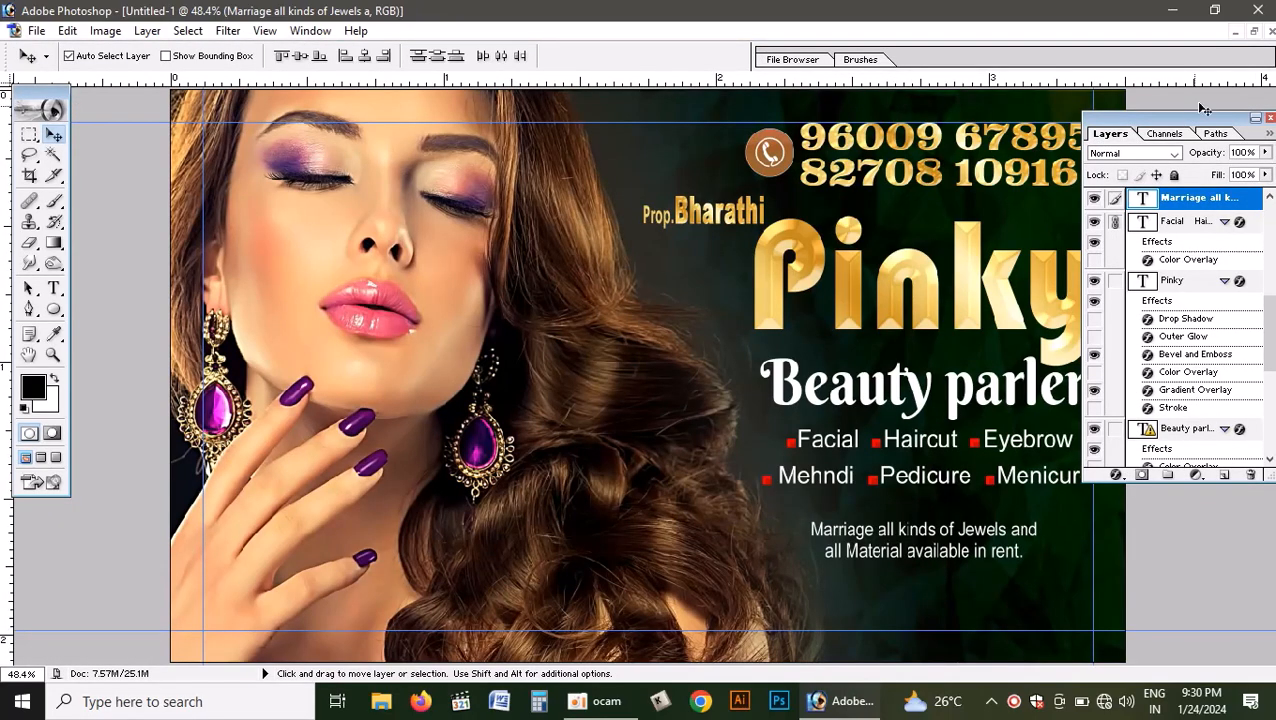
left_click(1253, 31)
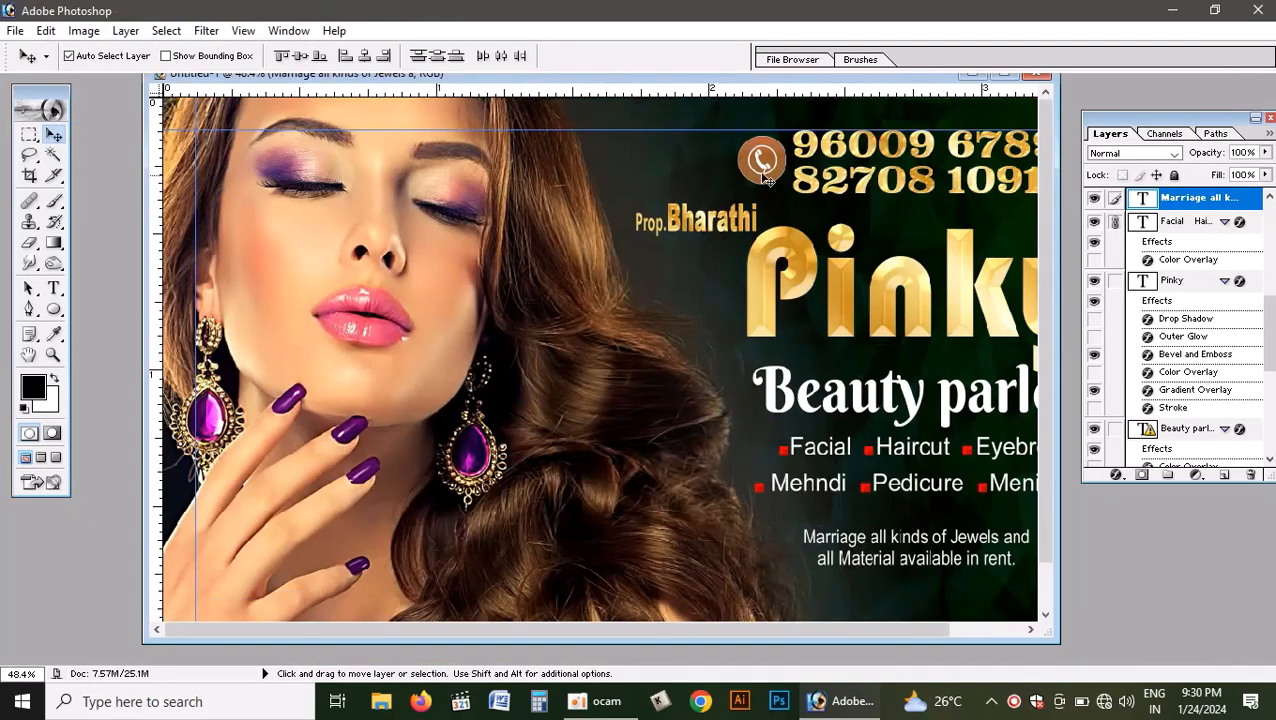
- In pinky visiting card.psd, undo a trial move of the dark bar on Layer 17 behind the address and link Layer 17 copy to it
left_click_drag(903, 80, 1135, 201)
left_click(334, 365)
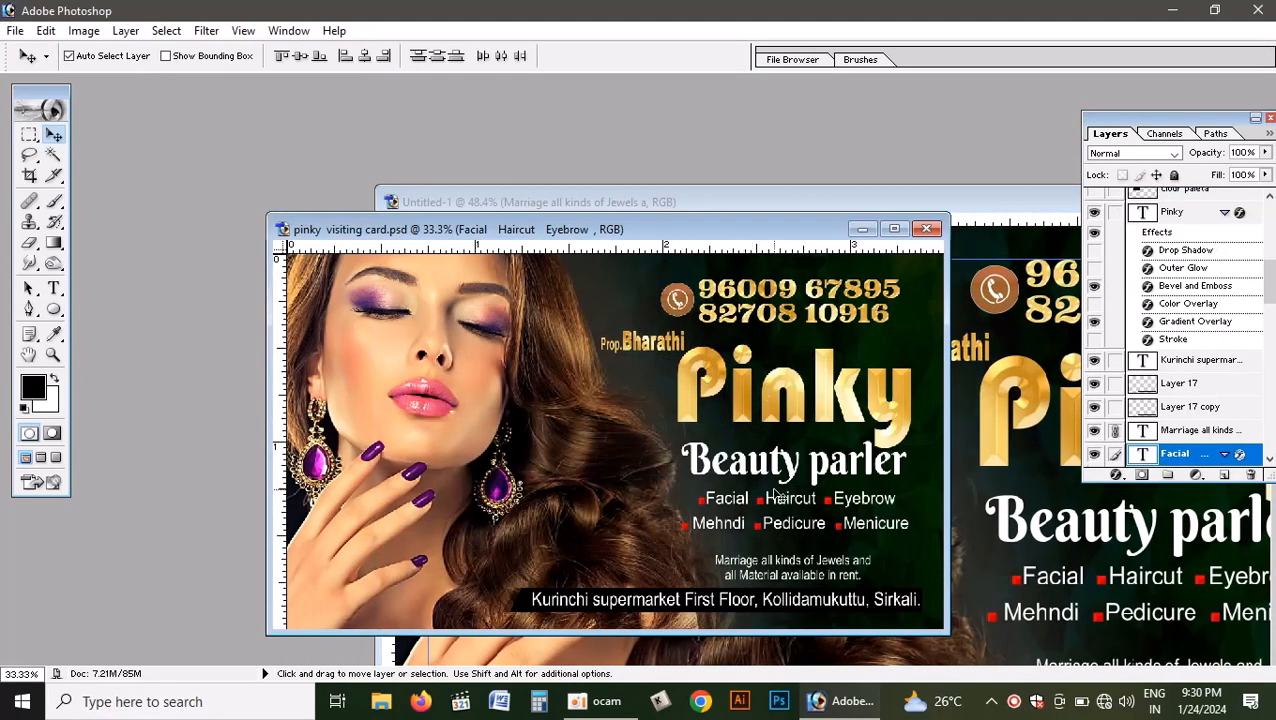
left_click(621, 606)
left_click_drag(621, 605, 659, 597)
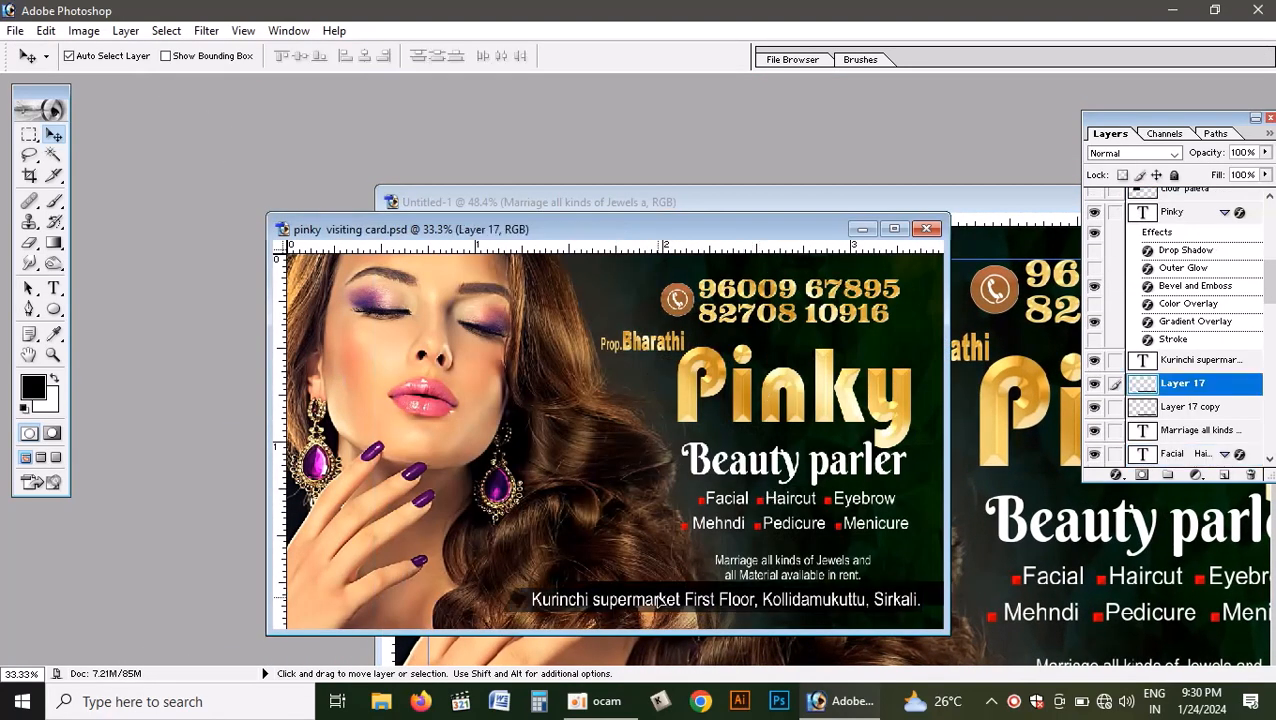
key("ctrl+z")
left_click(1114, 407)
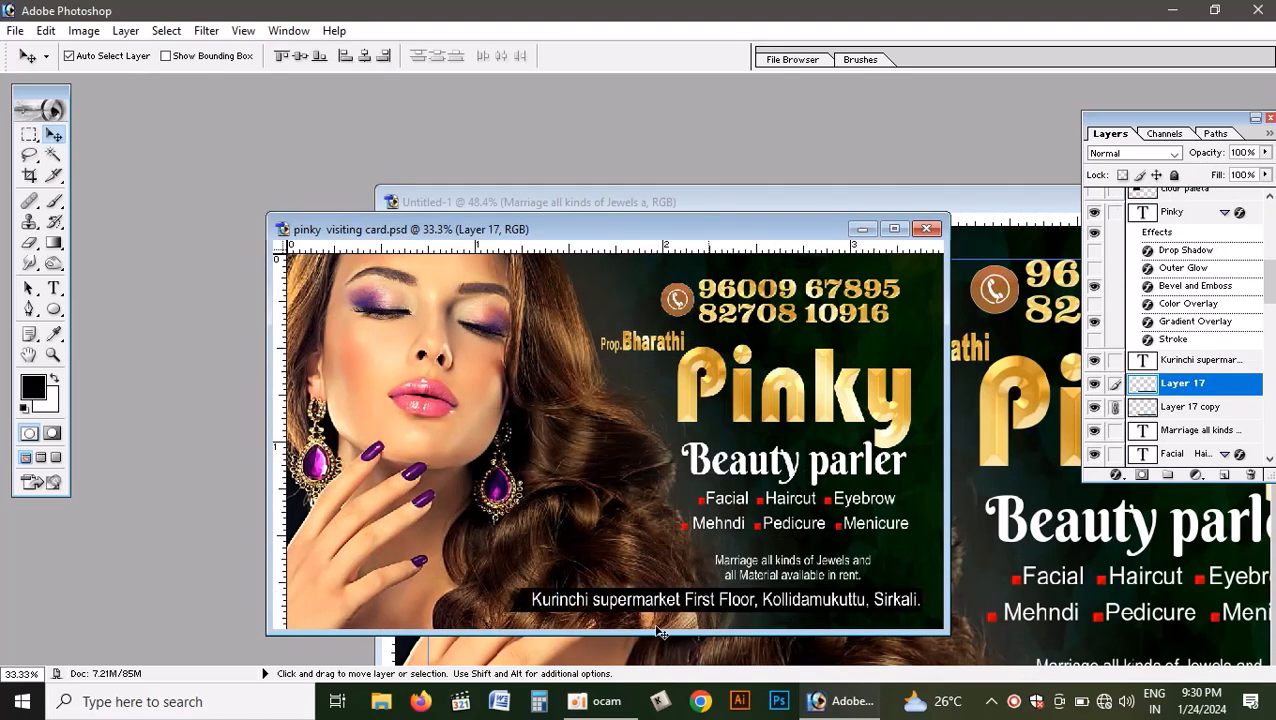
right_click(630, 605)
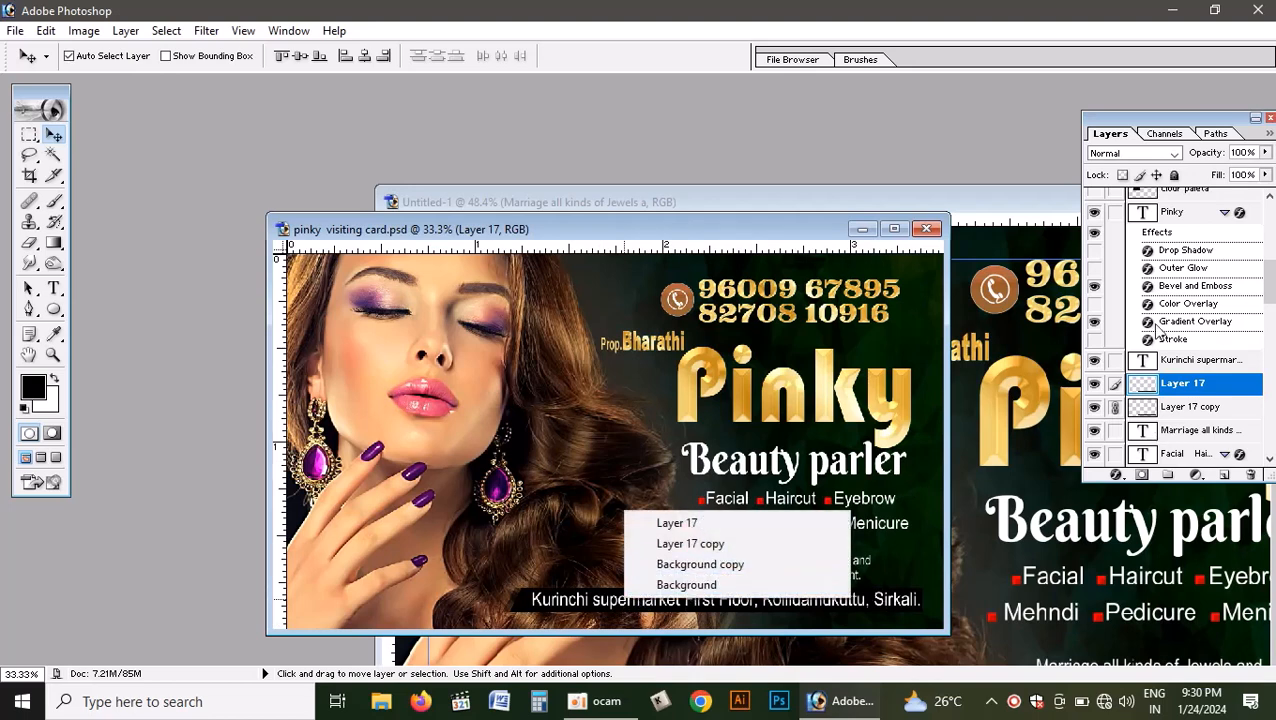
left_click(1116, 380)
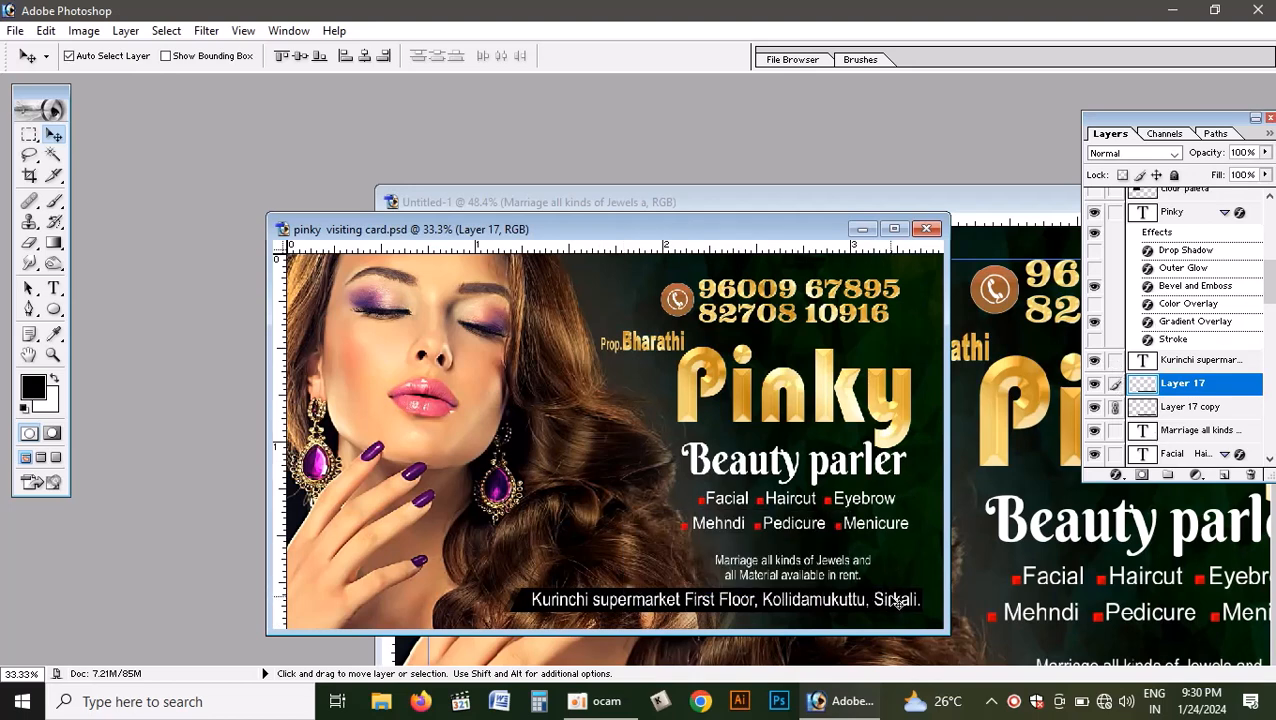
left_click_drag(897, 601, 955, 347)
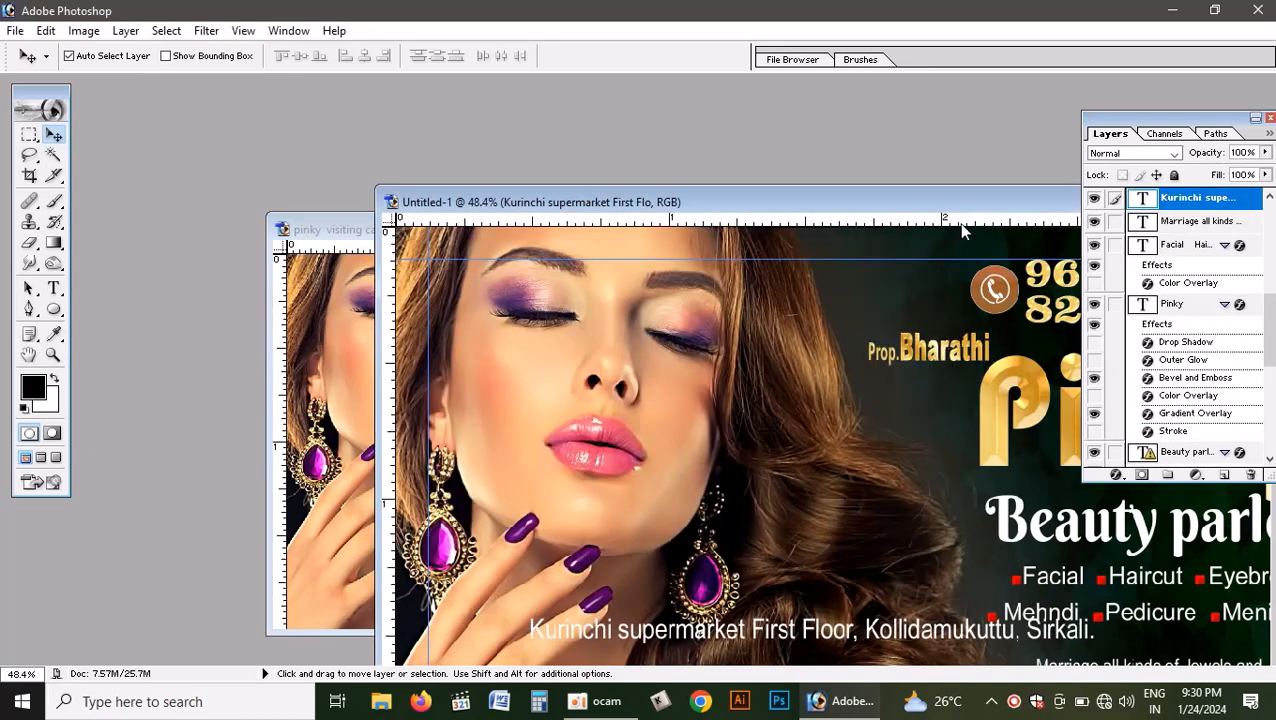
key("ctrl+z")
left_click(355, 378)
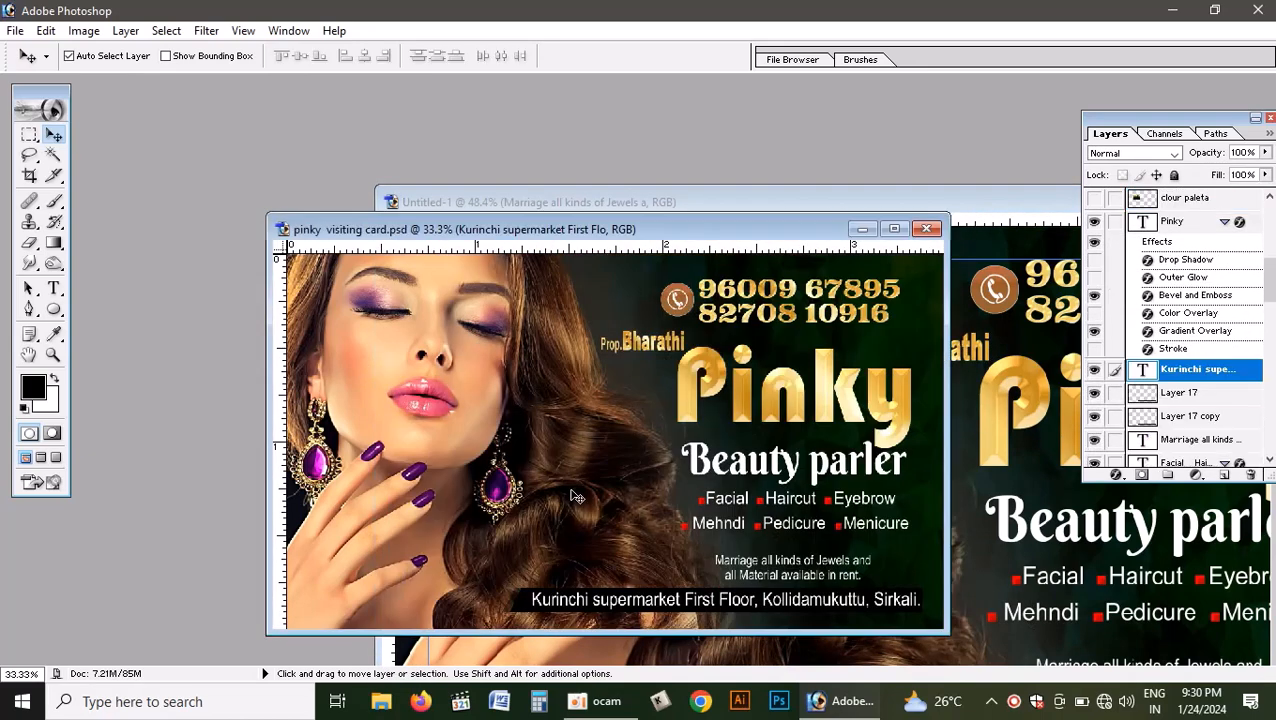
- Link the address text to Layer 17, copy the linked layers into Untitled-1 and place them at the bottom guide, ending at the right margin
left_click(535, 601)
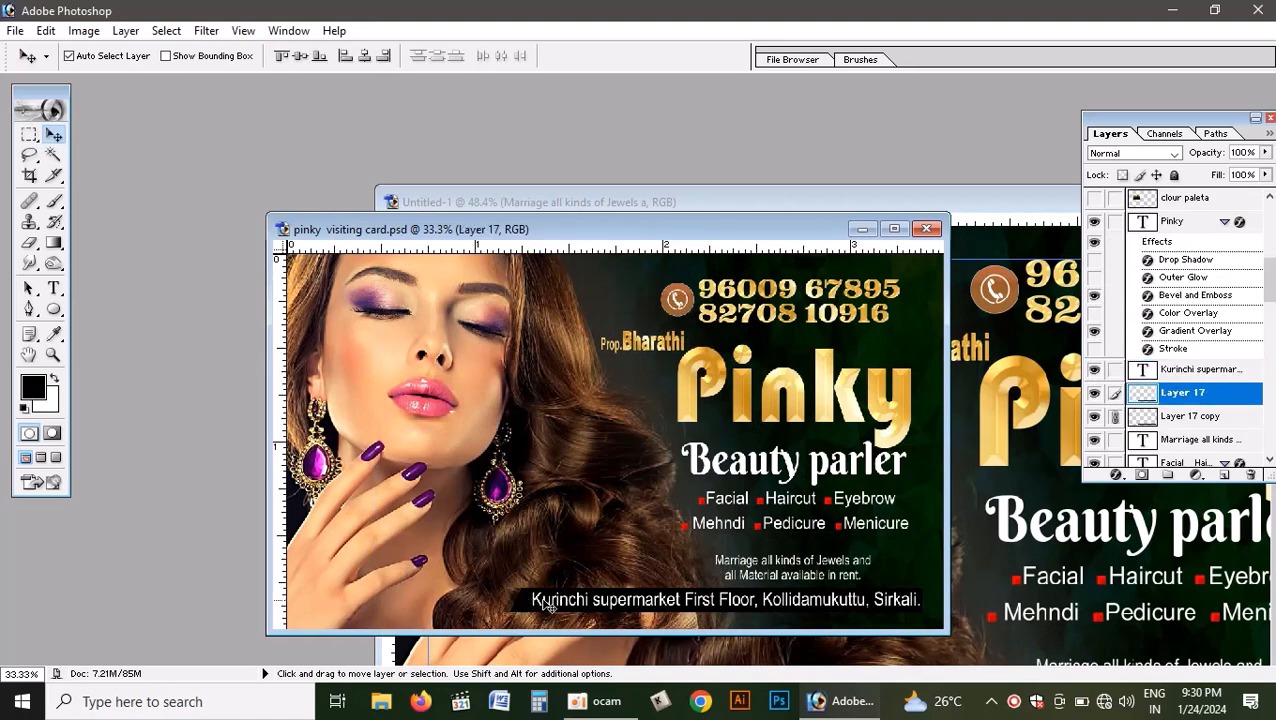
left_click(1115, 371)
left_click_drag(768, 600, 1067, 632)
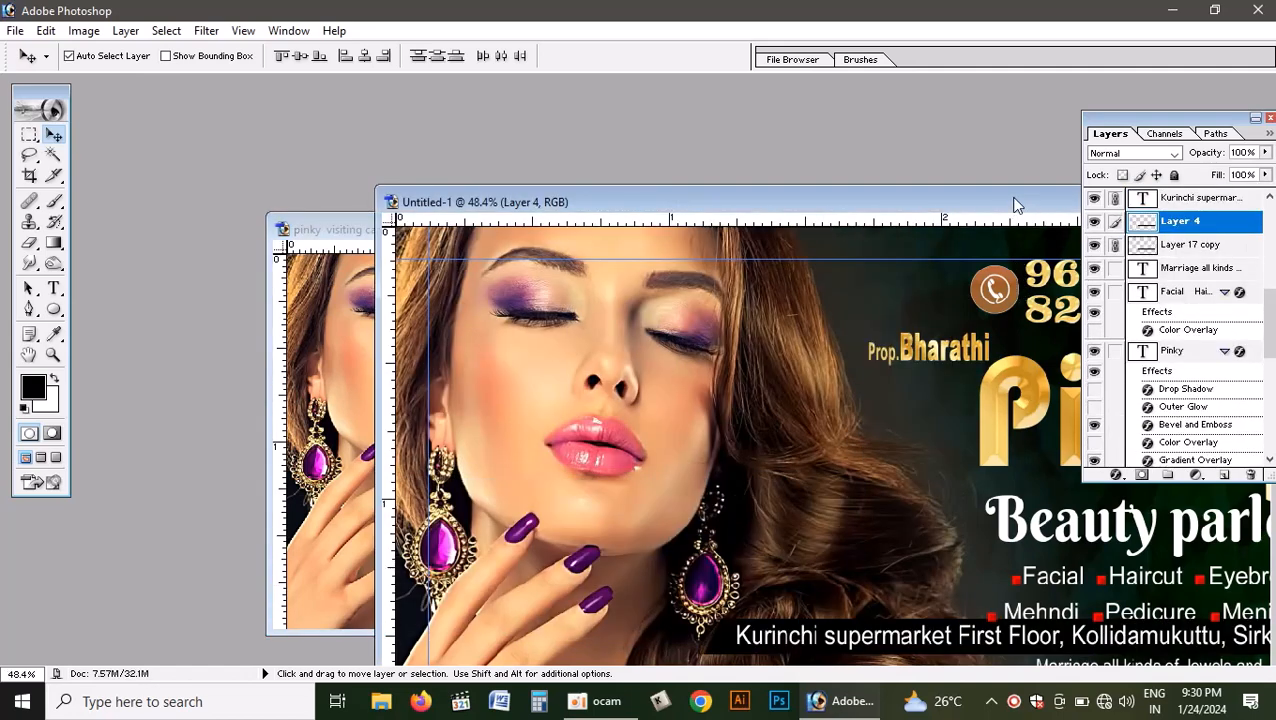
double_click(1013, 204)
left_click_drag(727, 502, 741, 611)
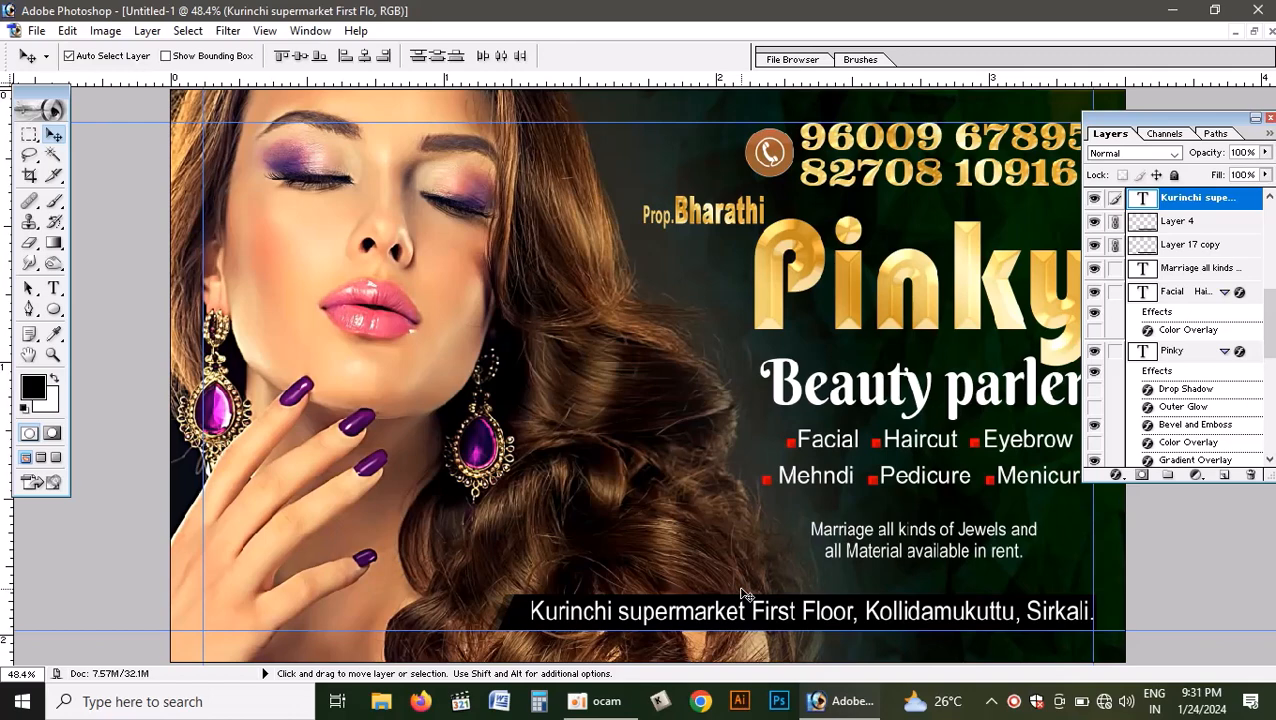
- Inspect the assembled card without the palettes, both fitted to the screen and enlarged to 66.7%
key("ctrl+0")
key("Tab")
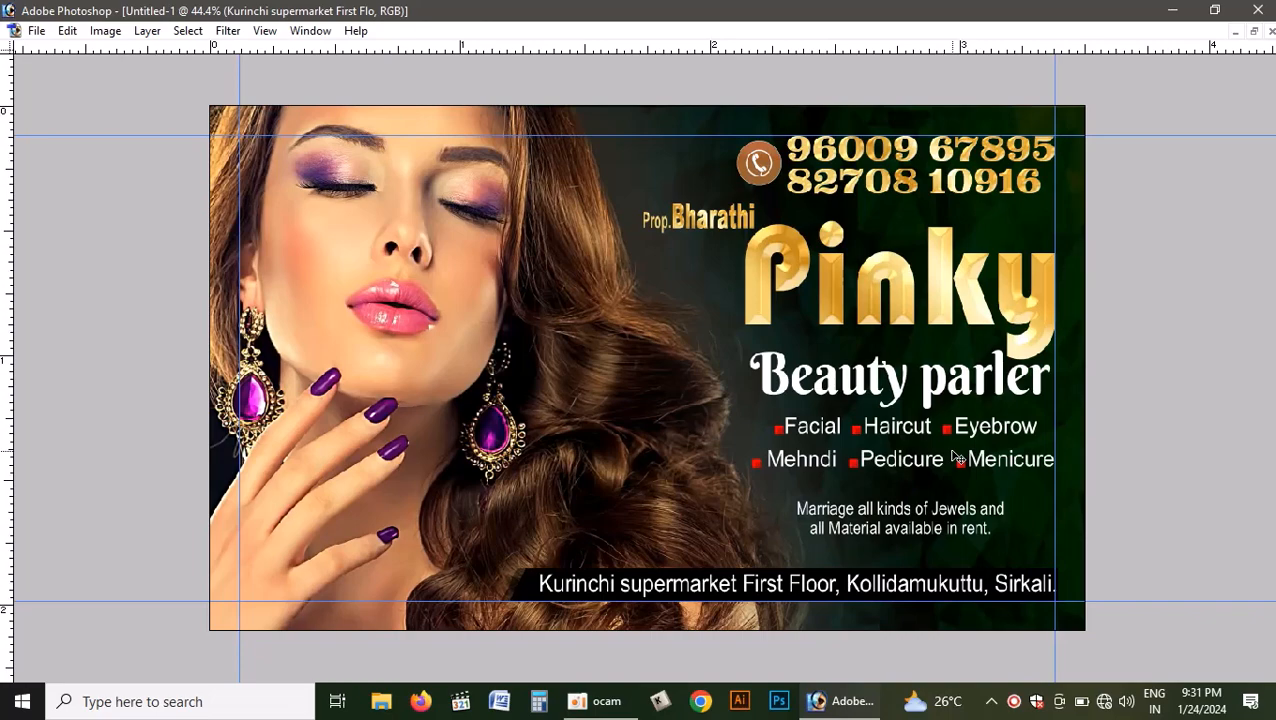
key("ctrl+plus")
key("ctrl+plus")
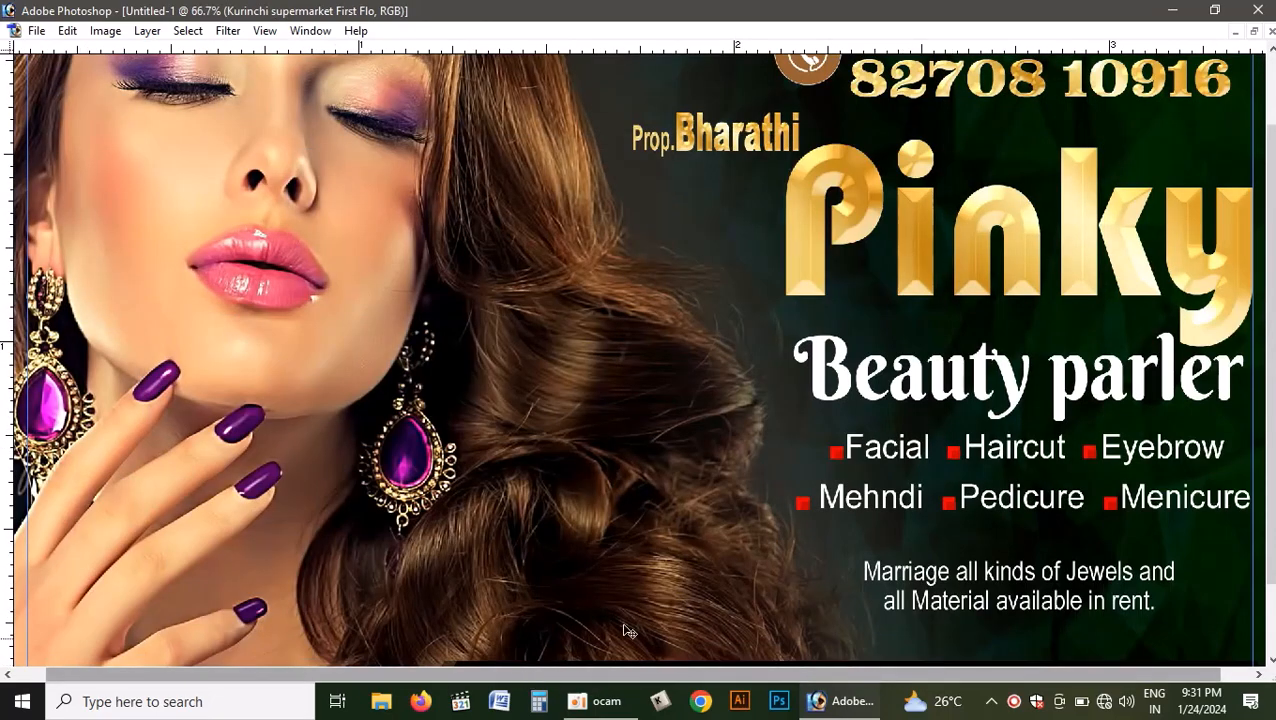
key("ctrl+minus")
key("Tab")
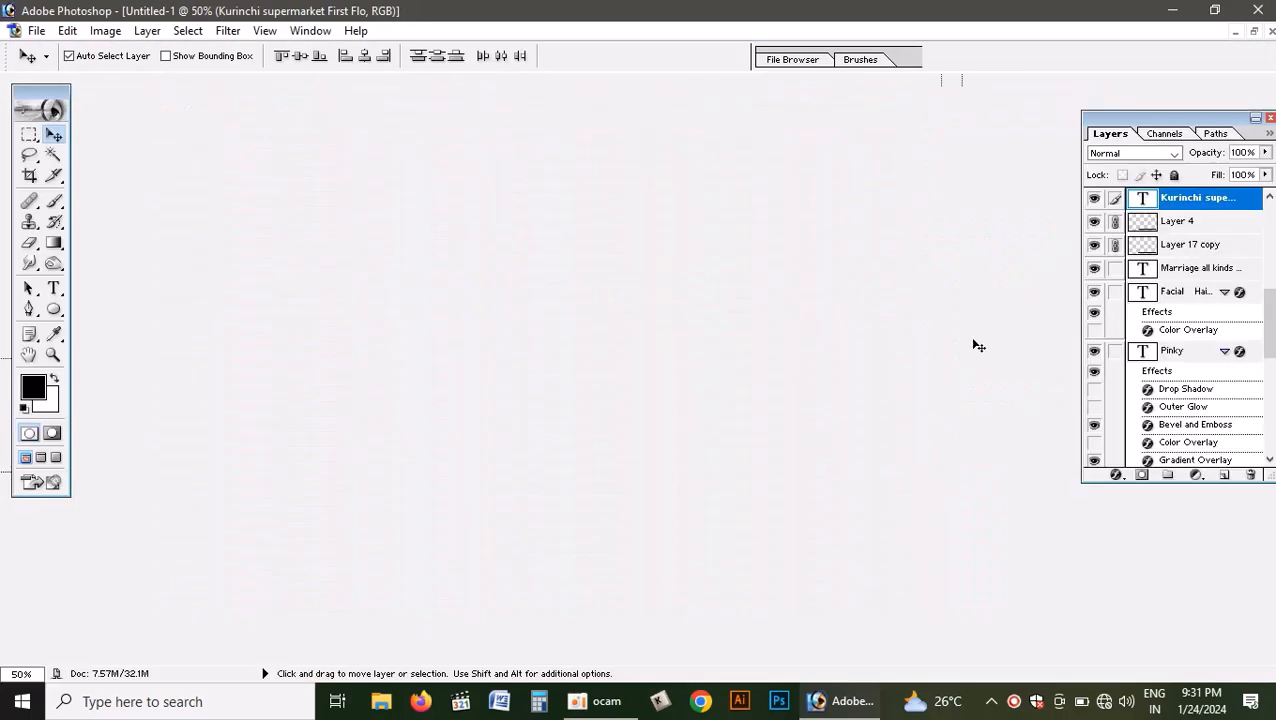
- In the Pinky title's layer style, try Color Overlay, switch it off again and enable Bevel and Emboss
left_click(910, 278)
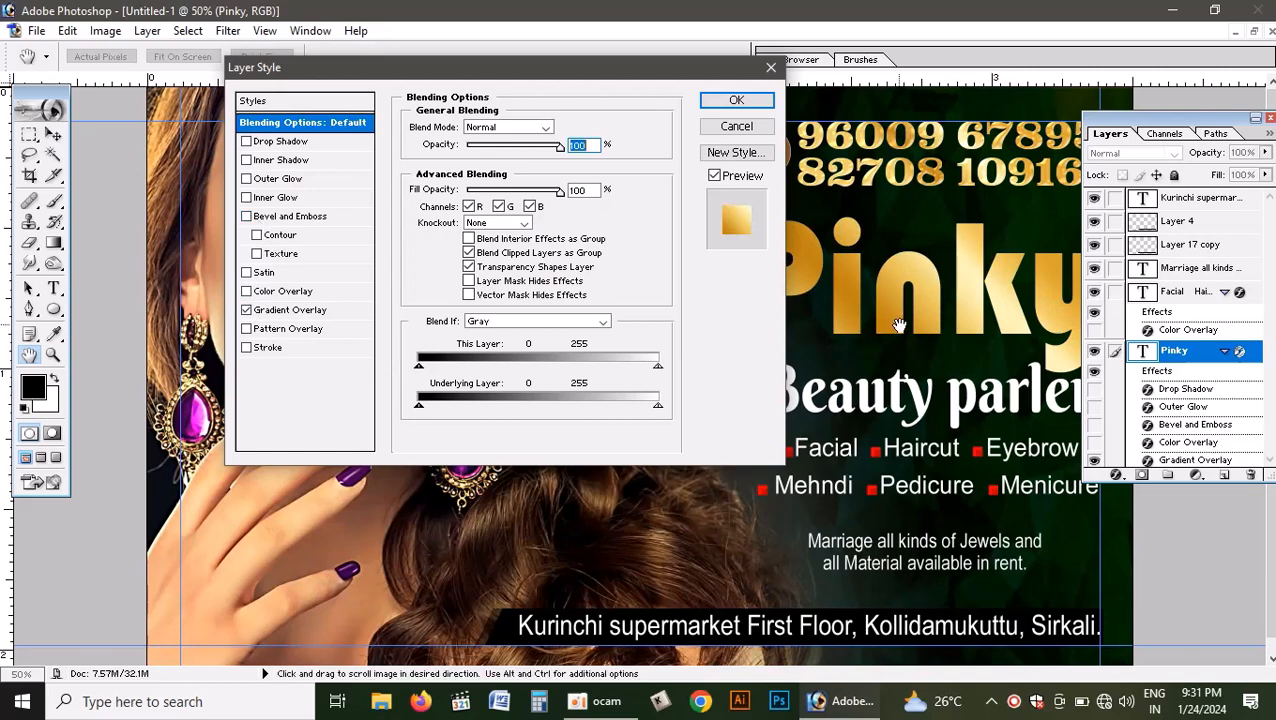
left_click_drag(570, 67, 465, 47)
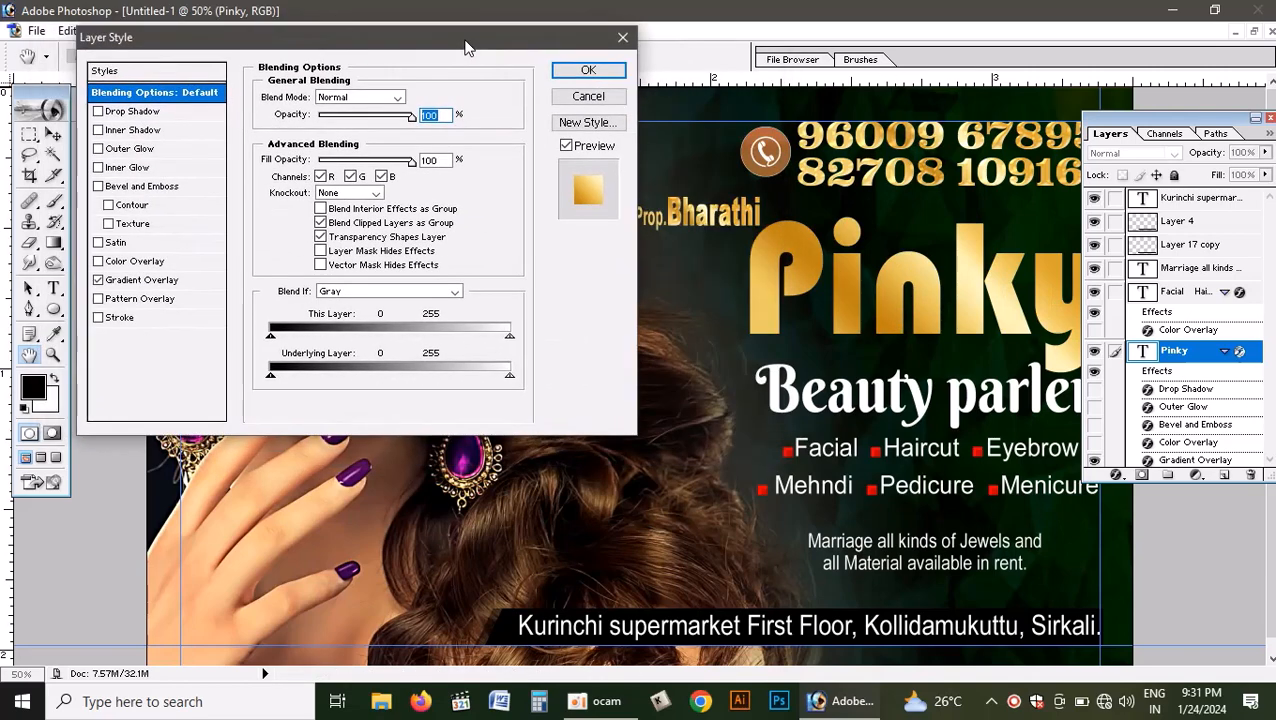
left_click(128, 262)
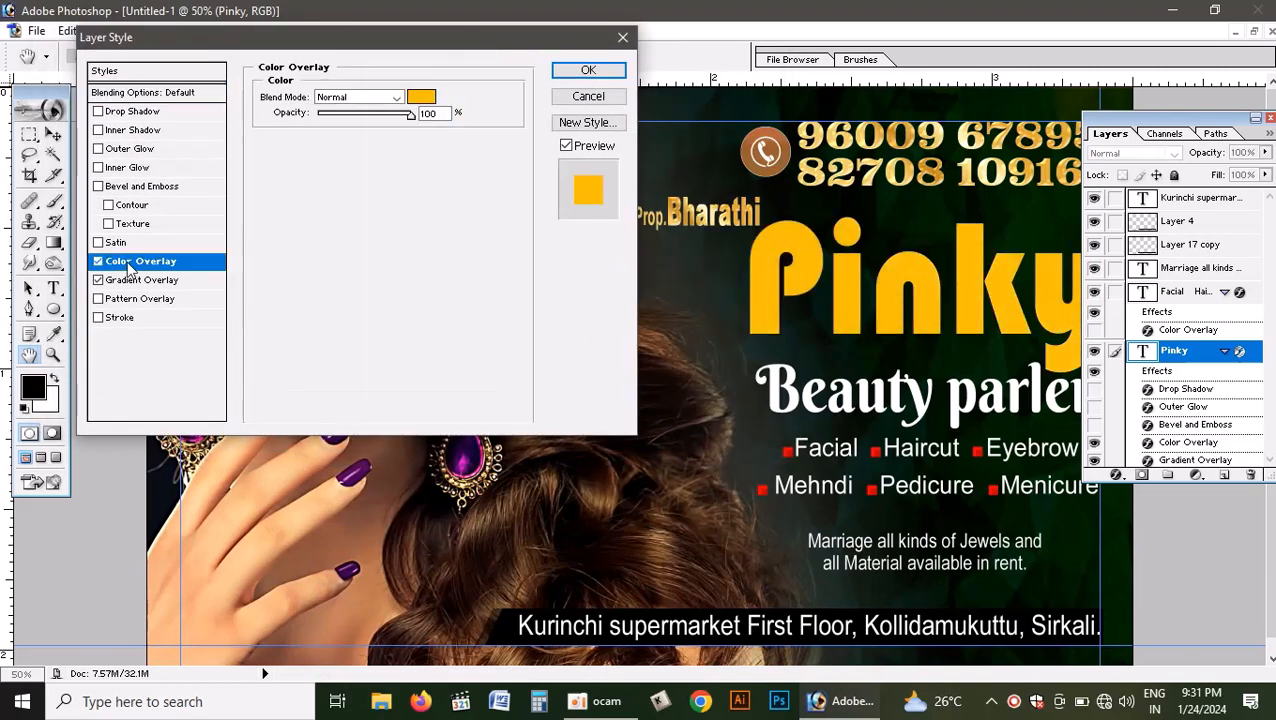
left_click(98, 262)
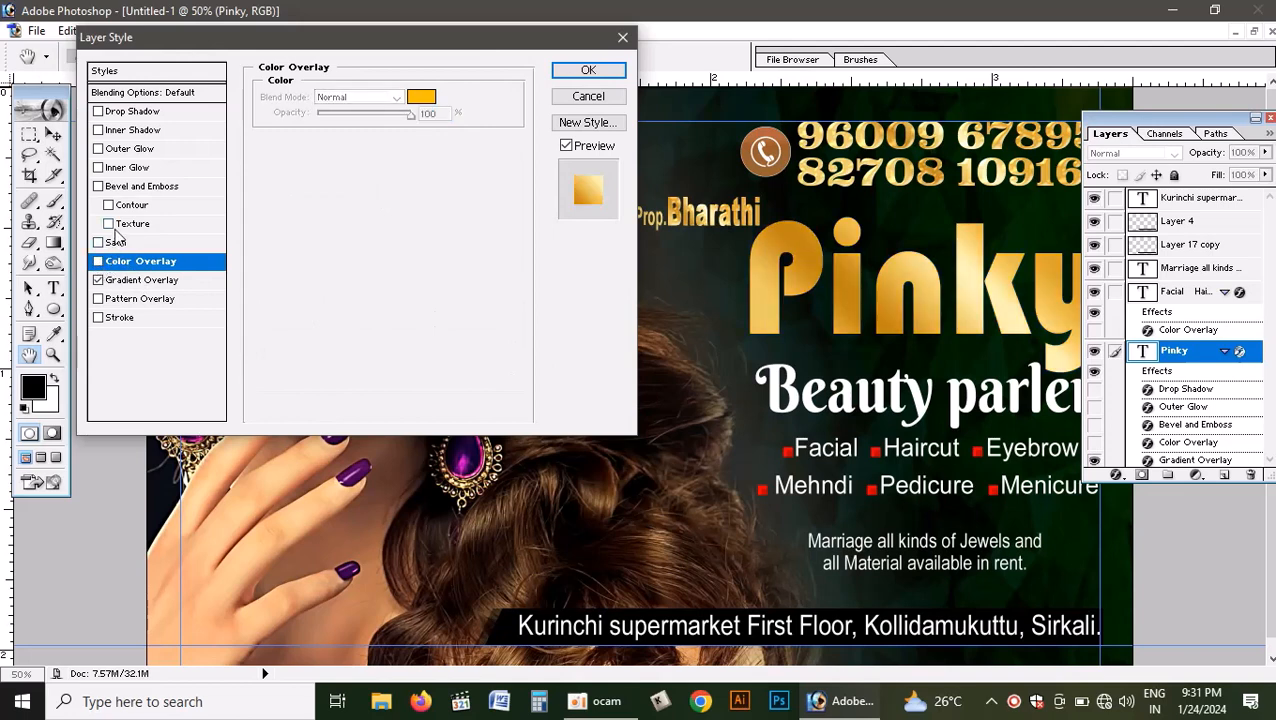
left_click(136, 189)
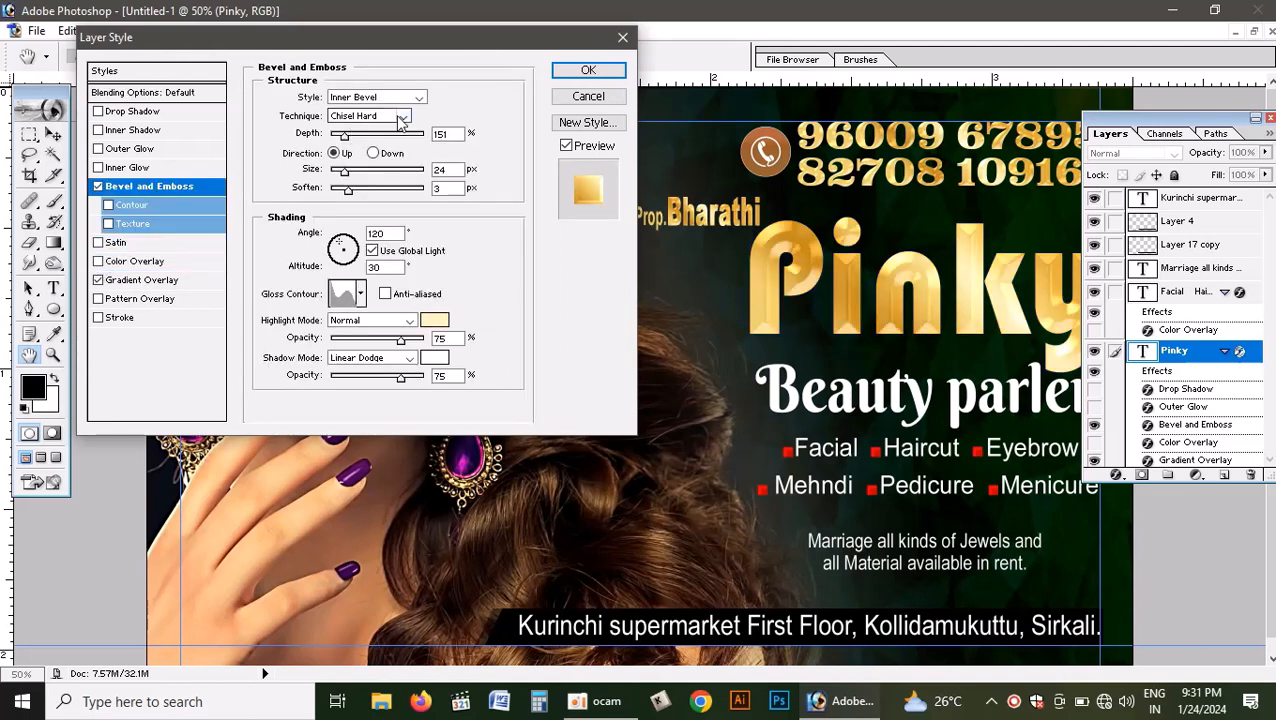
left_click_drag(349, 140, 348, 147)
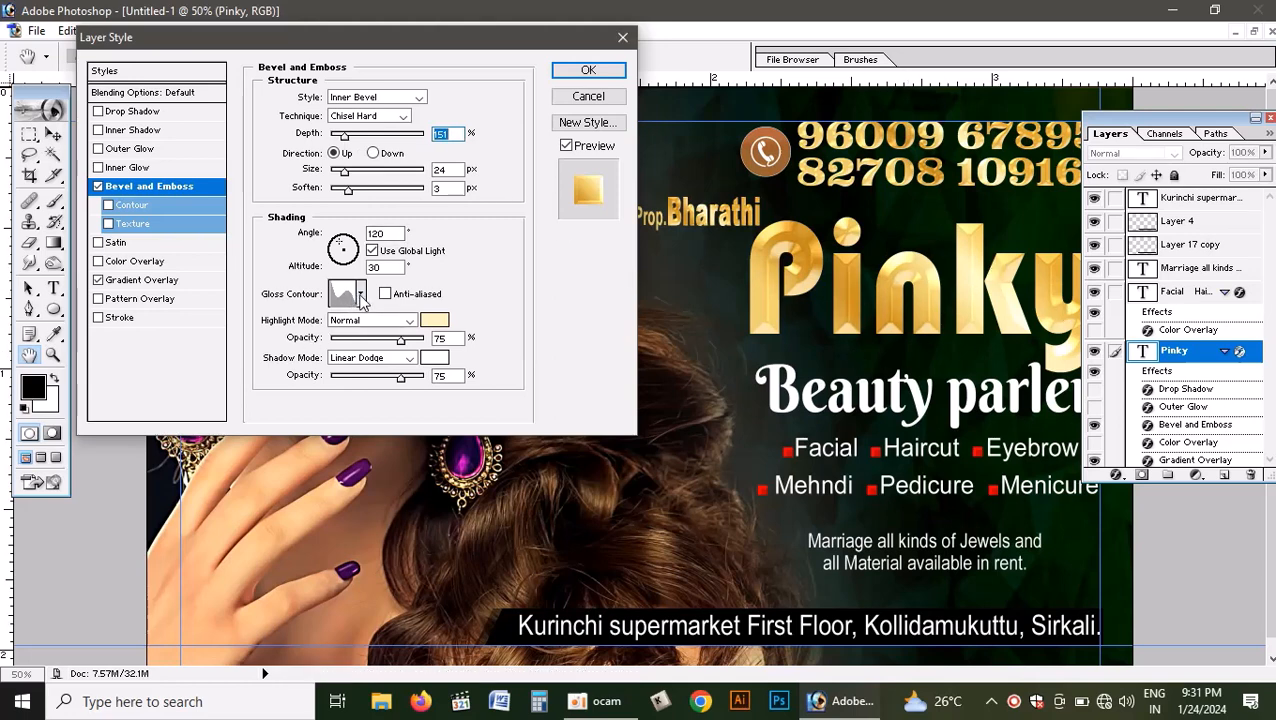
- Try several other gloss contours for the Pinky title's bevel and reselect the original contour
left_click(361, 295)
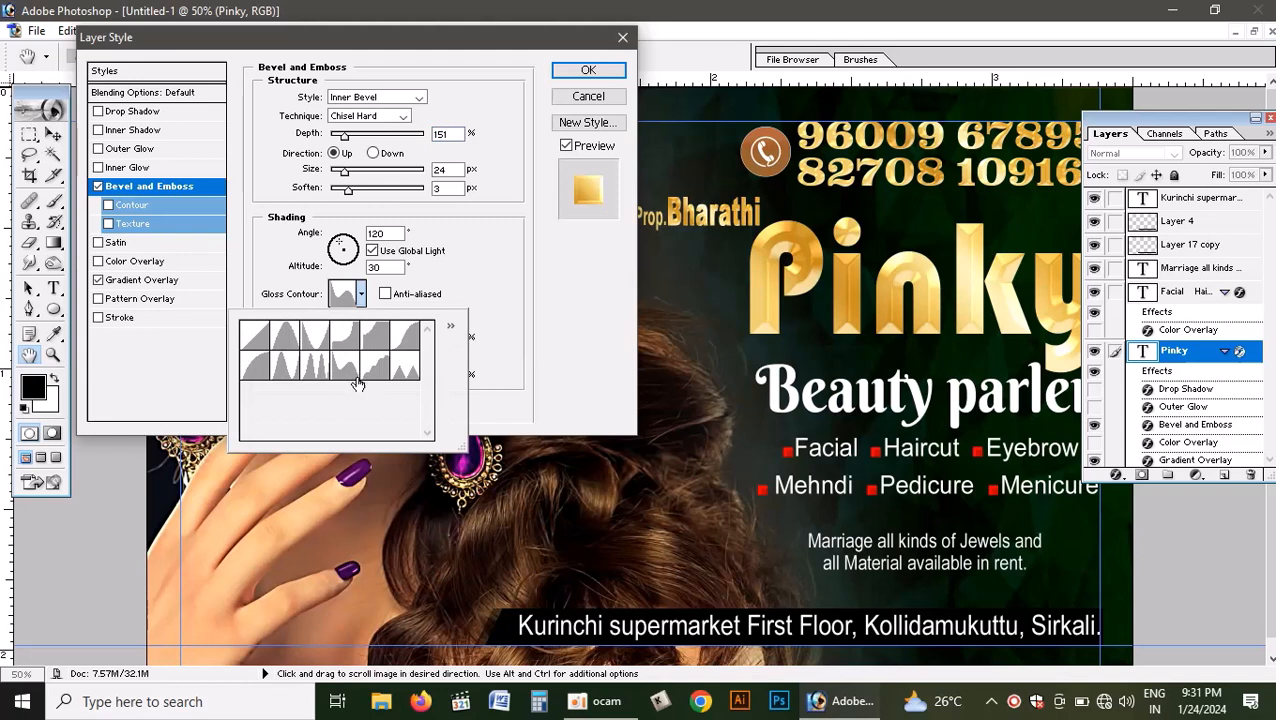
left_click(374, 337)
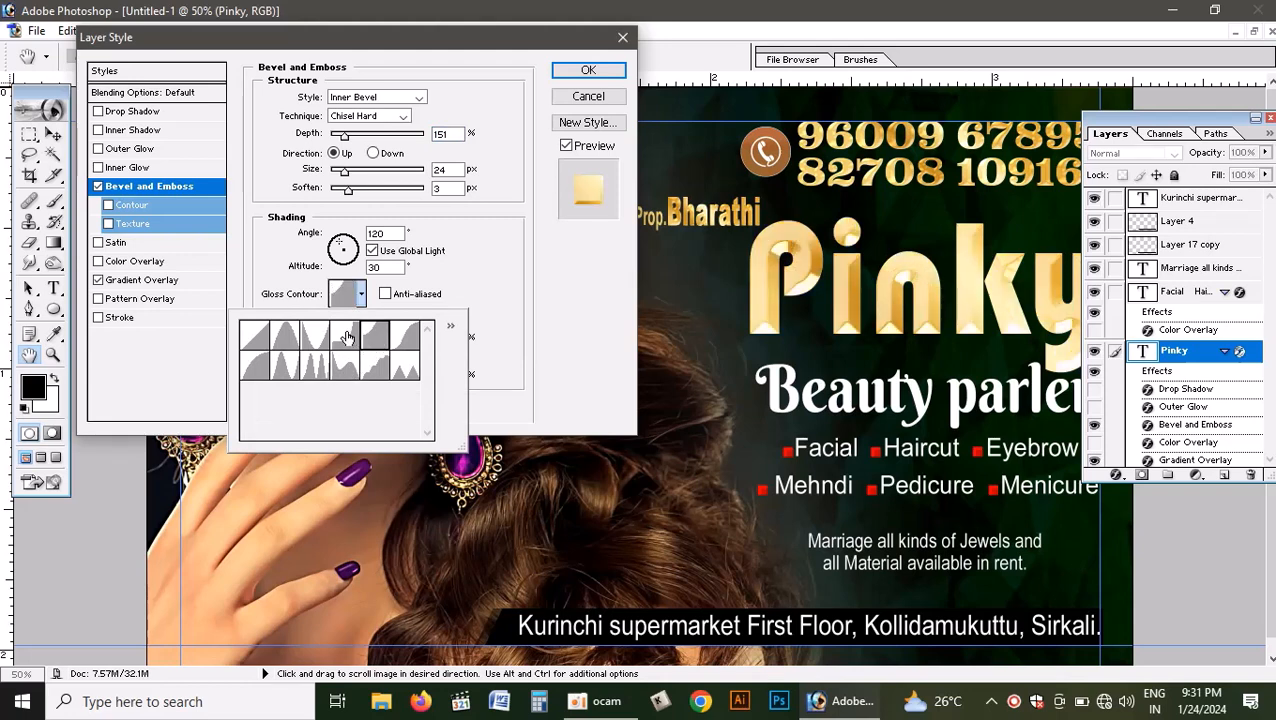
left_click(346, 338)
left_click(404, 343)
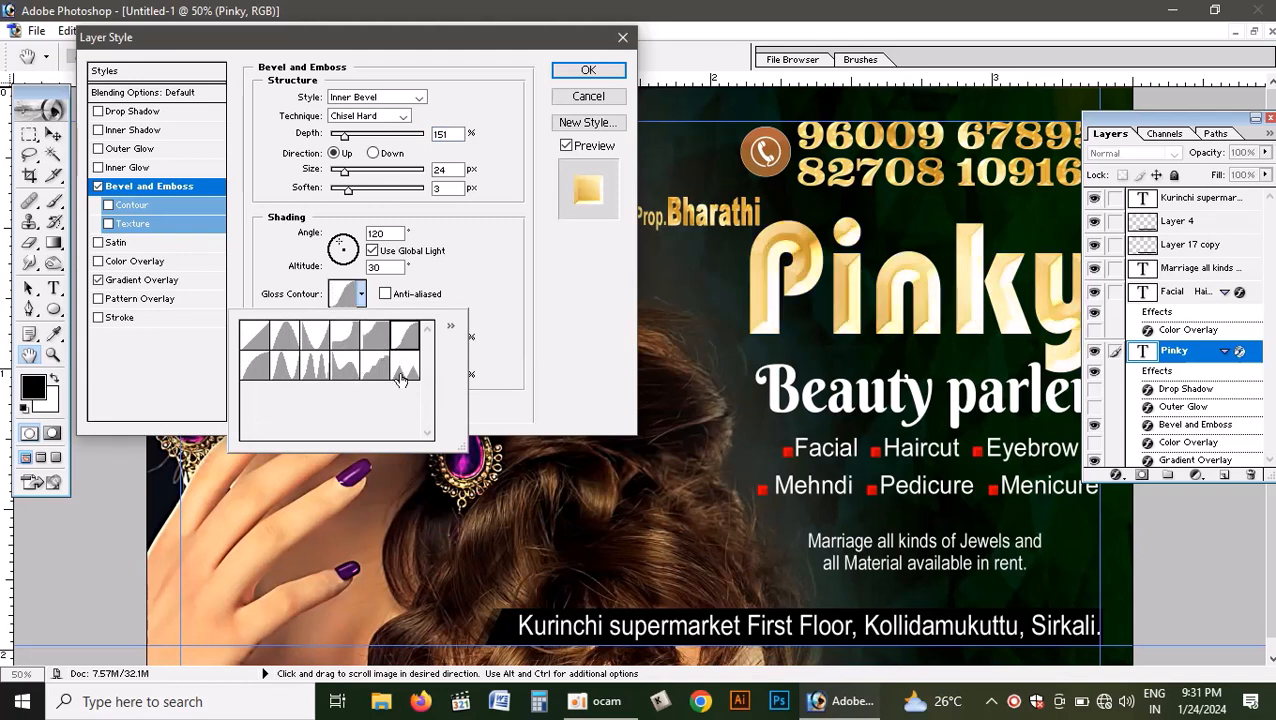
left_click(400, 378)
left_click(374, 368)
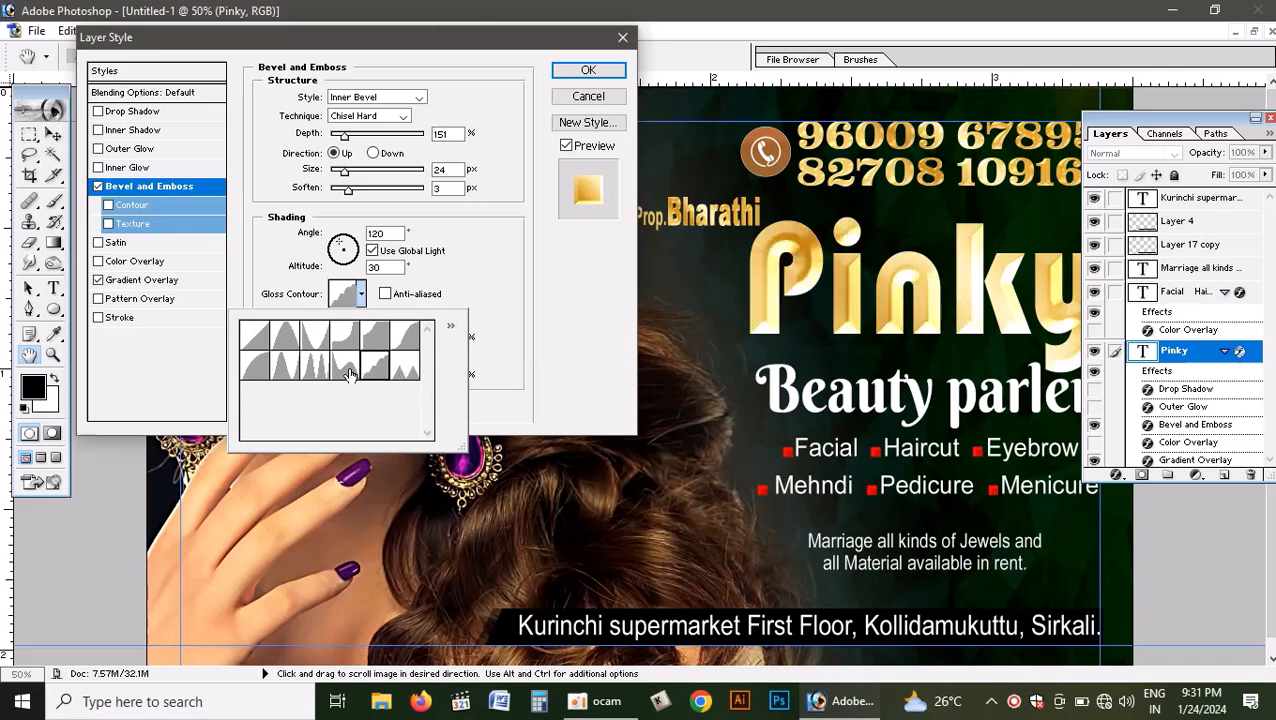
left_click(349, 373)
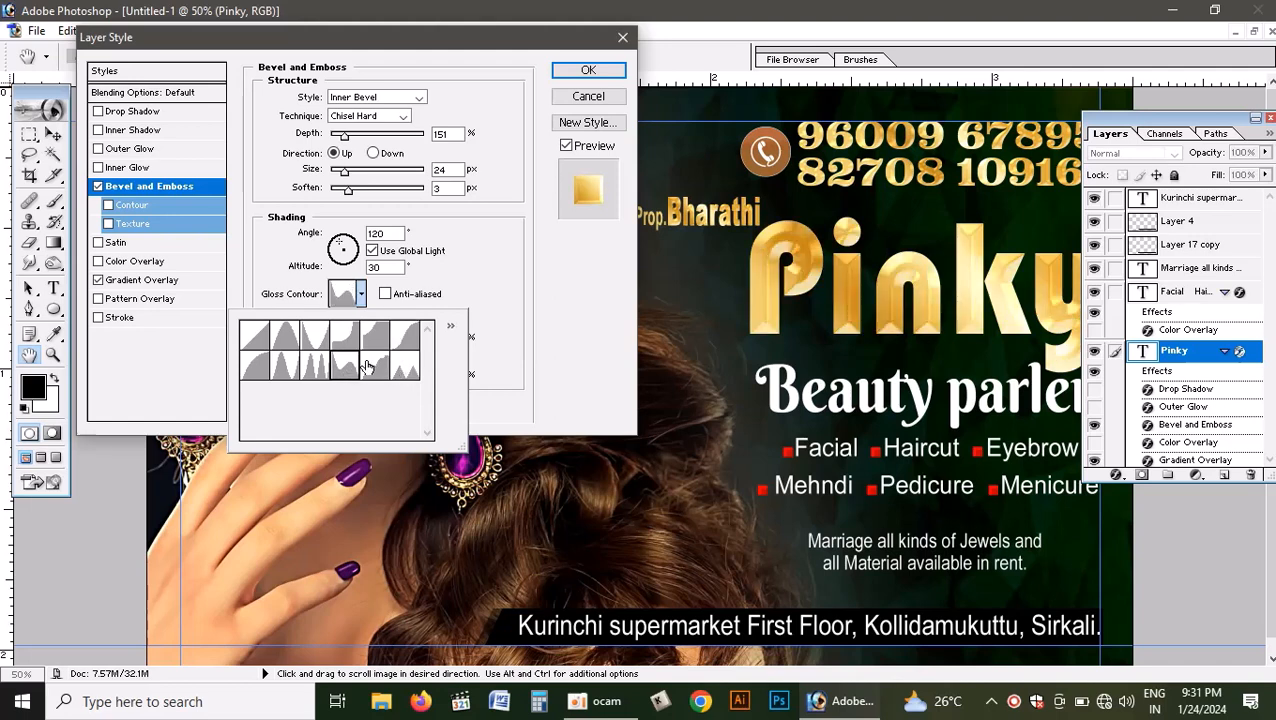
left_click(560, 342)
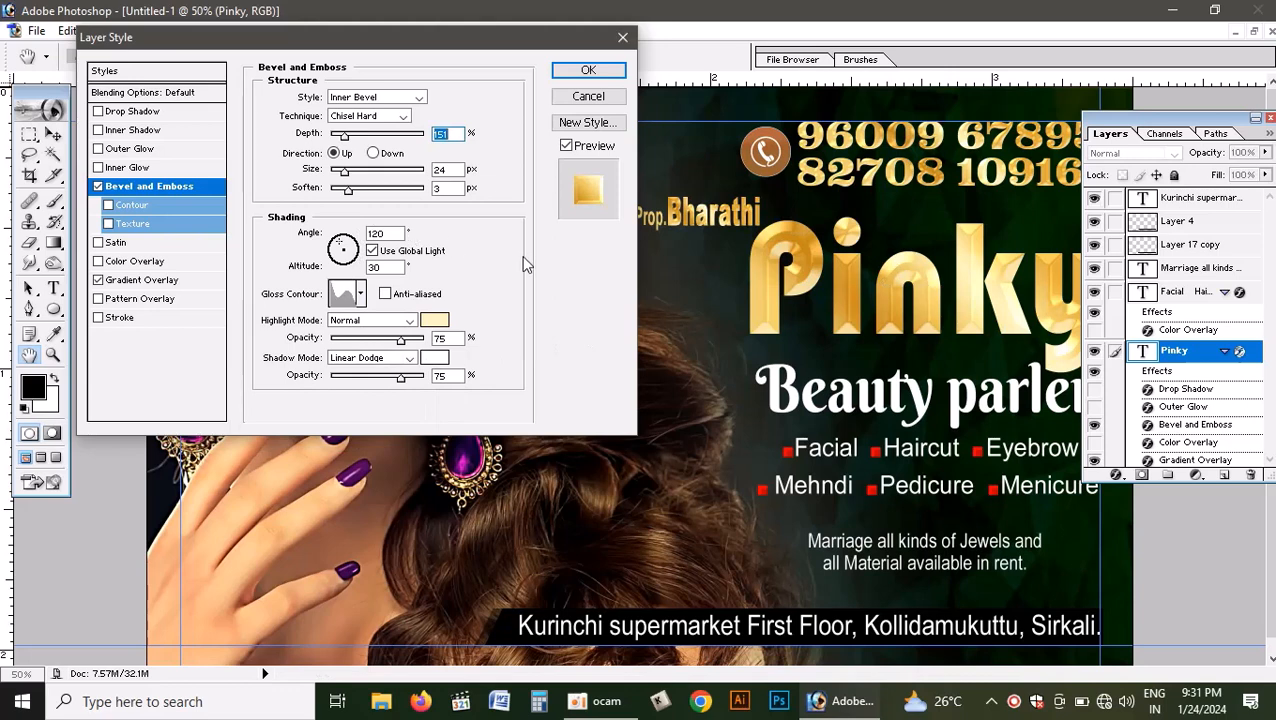
- Try the saturated yellow FFC900 as the bevel's highlight colour and settle on the pale cream FFF2C3
left_click(434, 320)
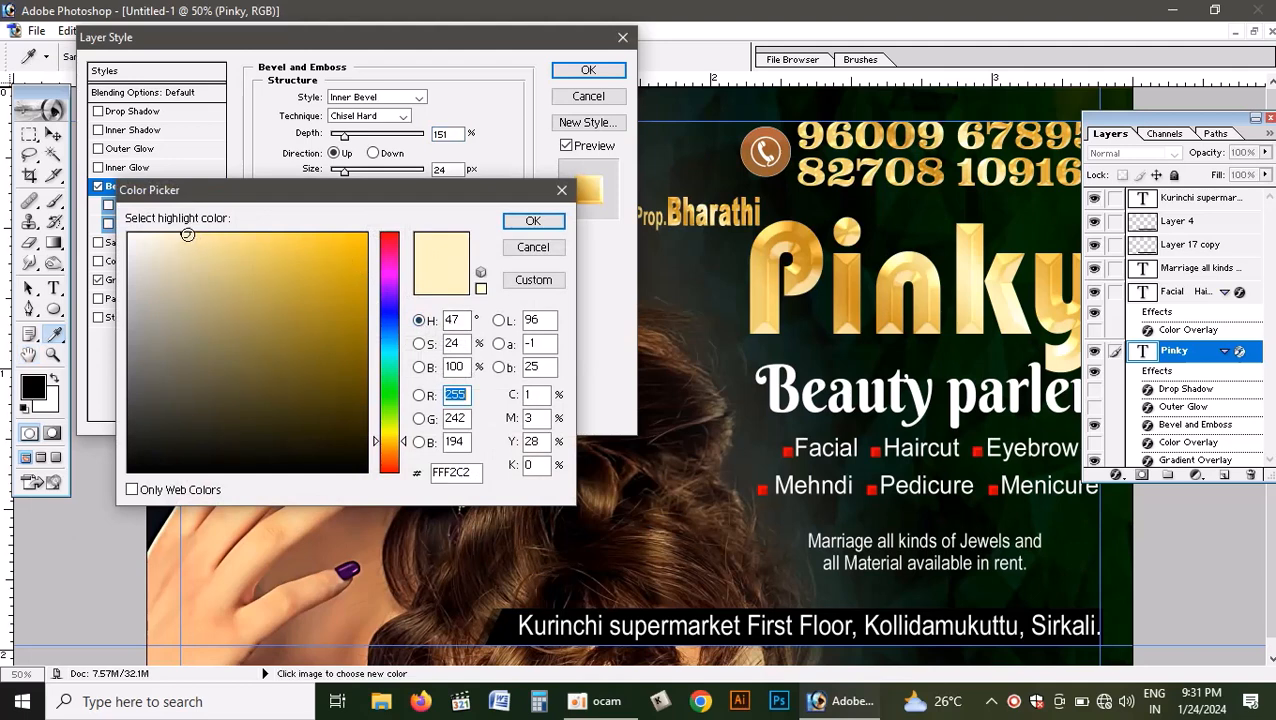
left_click_drag(323, 262, 367, 233)
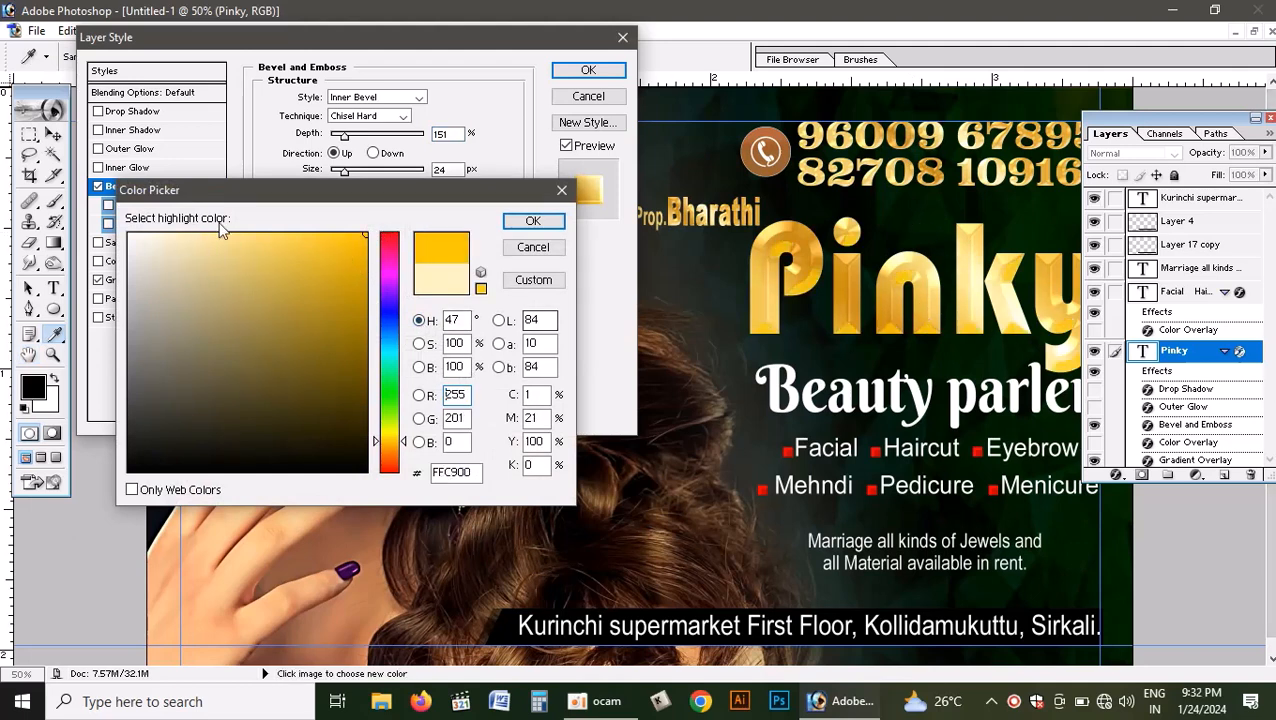
left_click(189, 234)
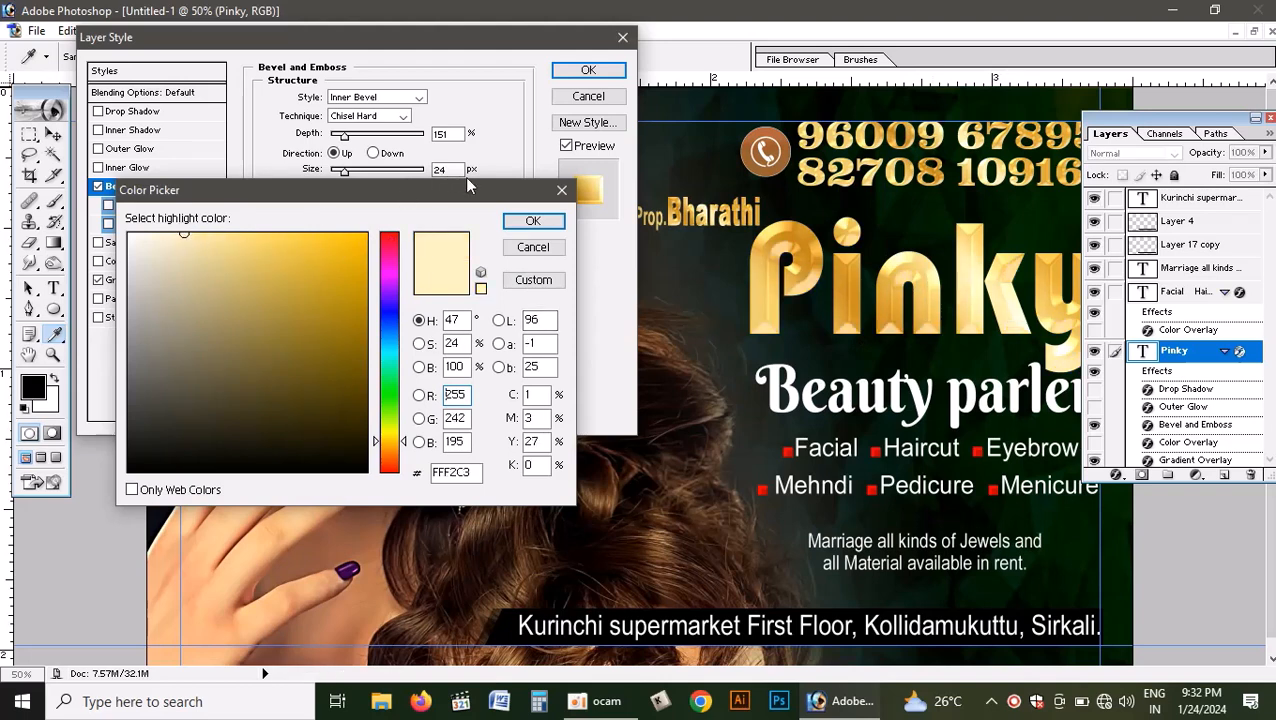
left_click(533, 221)
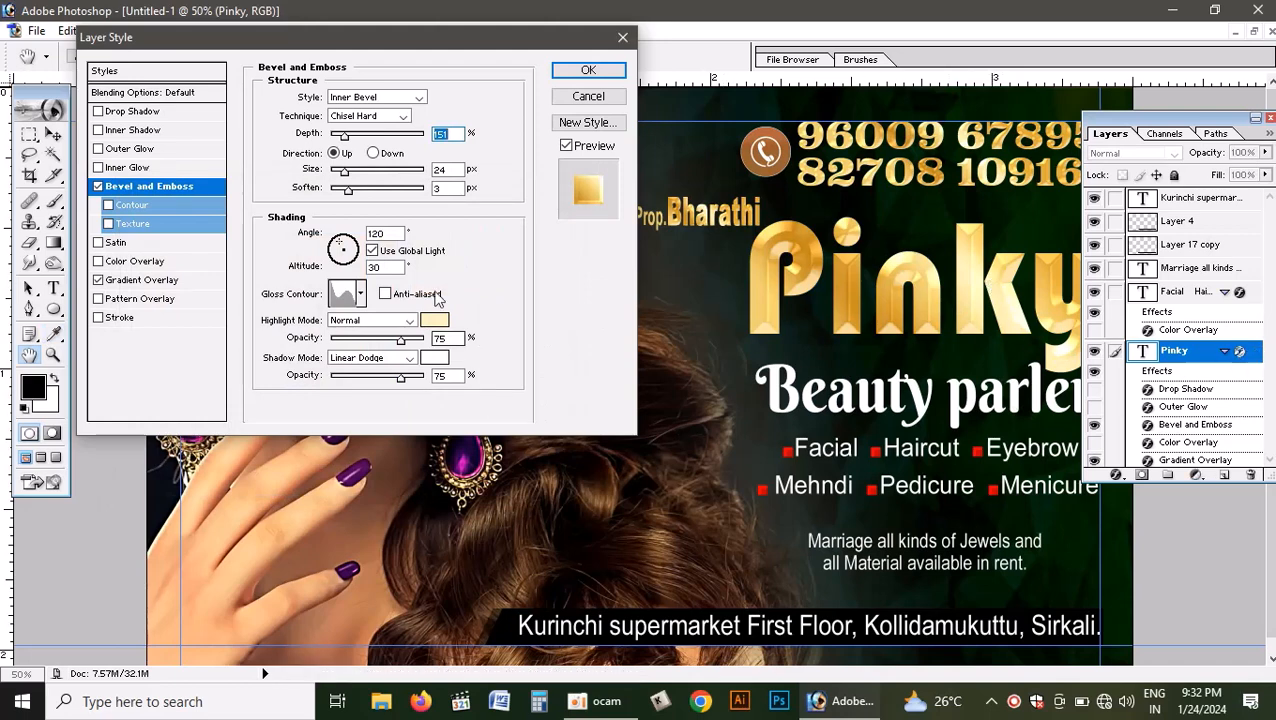
- Add the Gradient Overlay's gold gradient to the presets as Custom, apply the Pinky title's layer style and view the card without palettes
left_click(150, 280)
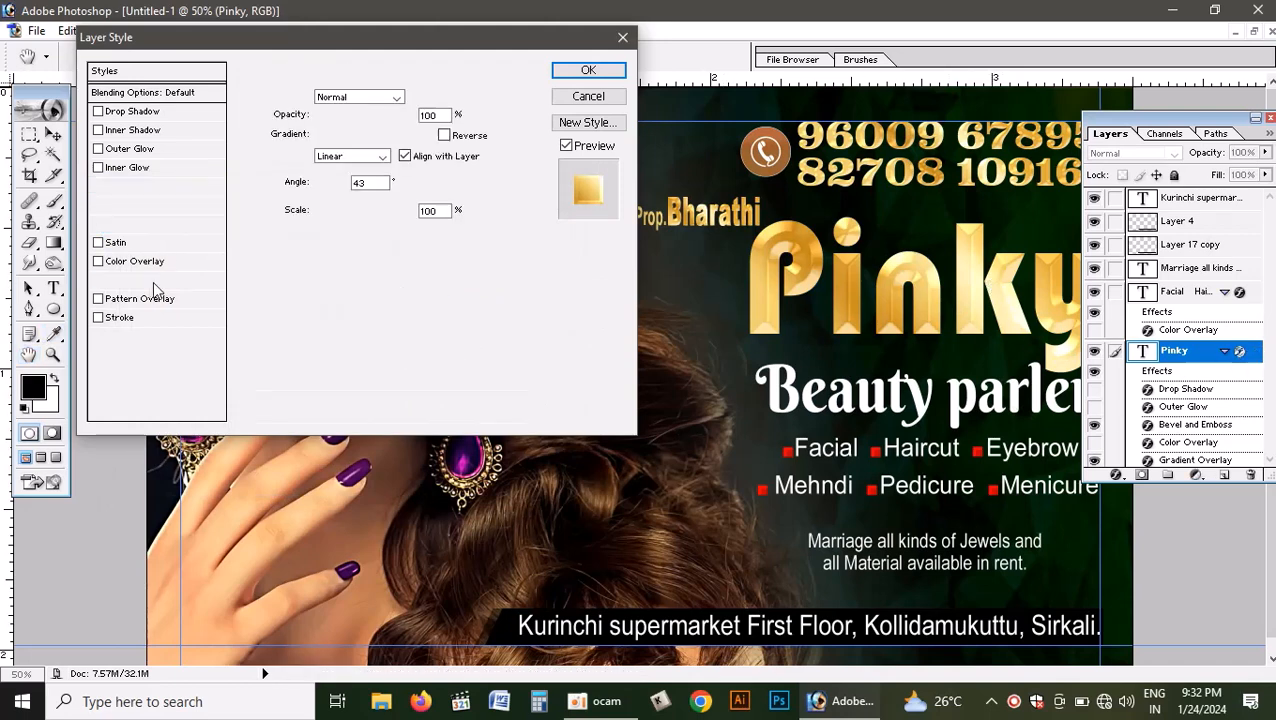
left_click(386, 139)
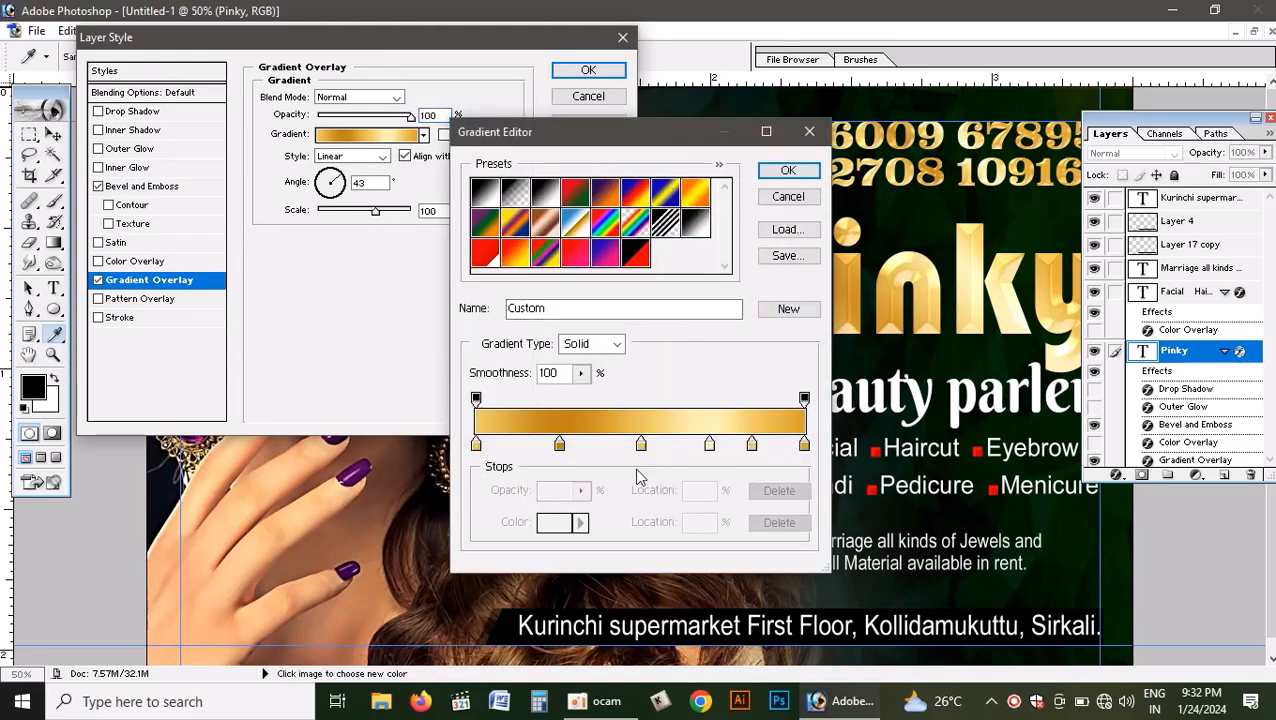
left_click(790, 310)
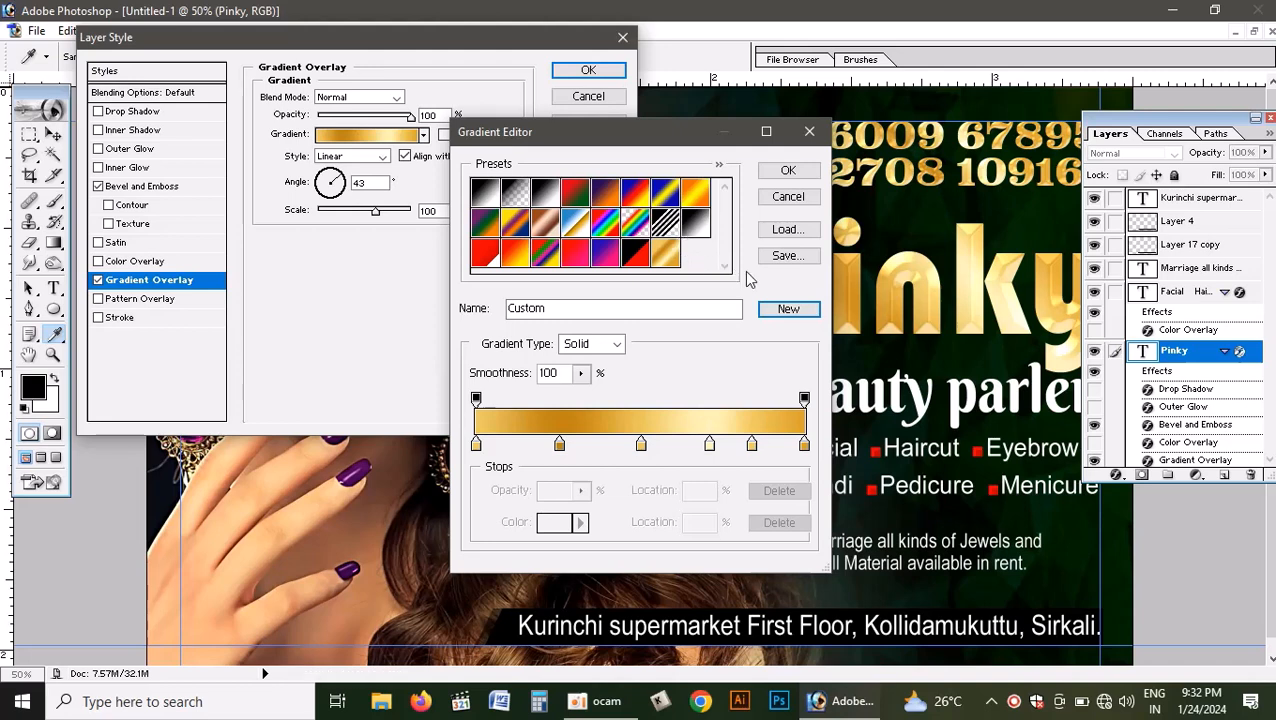
left_click(787, 170)
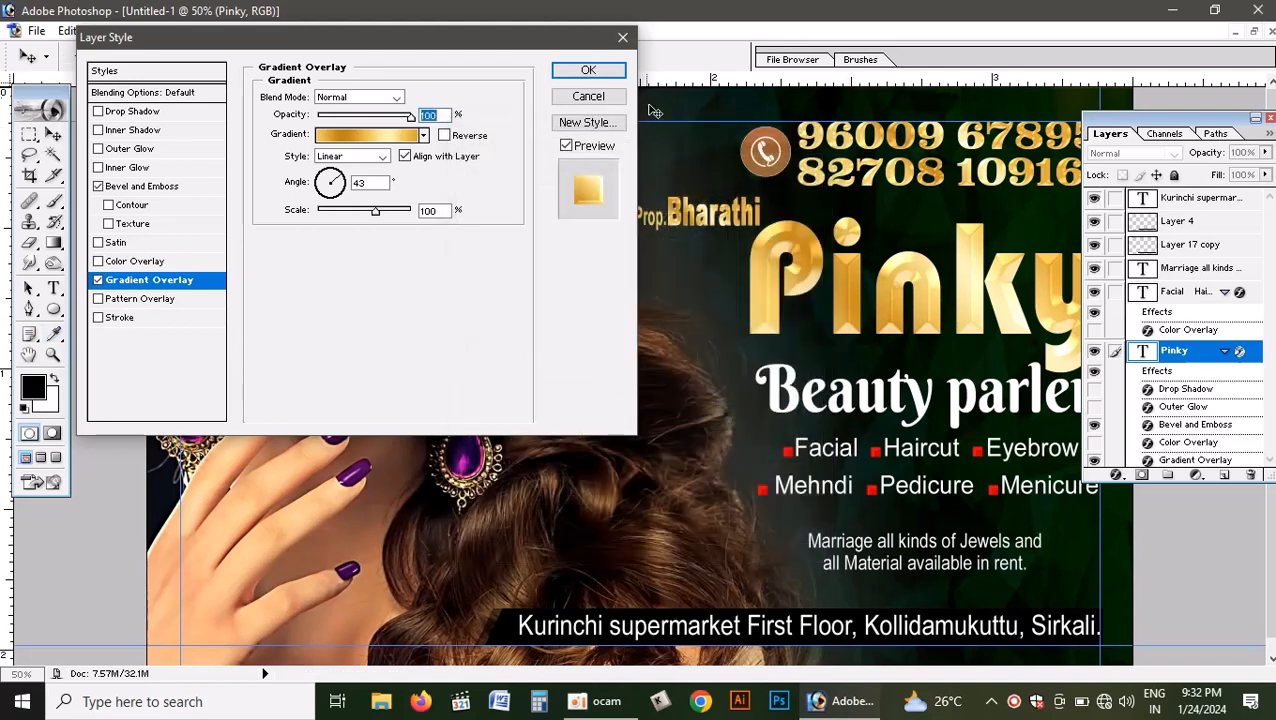
left_click(587, 70)
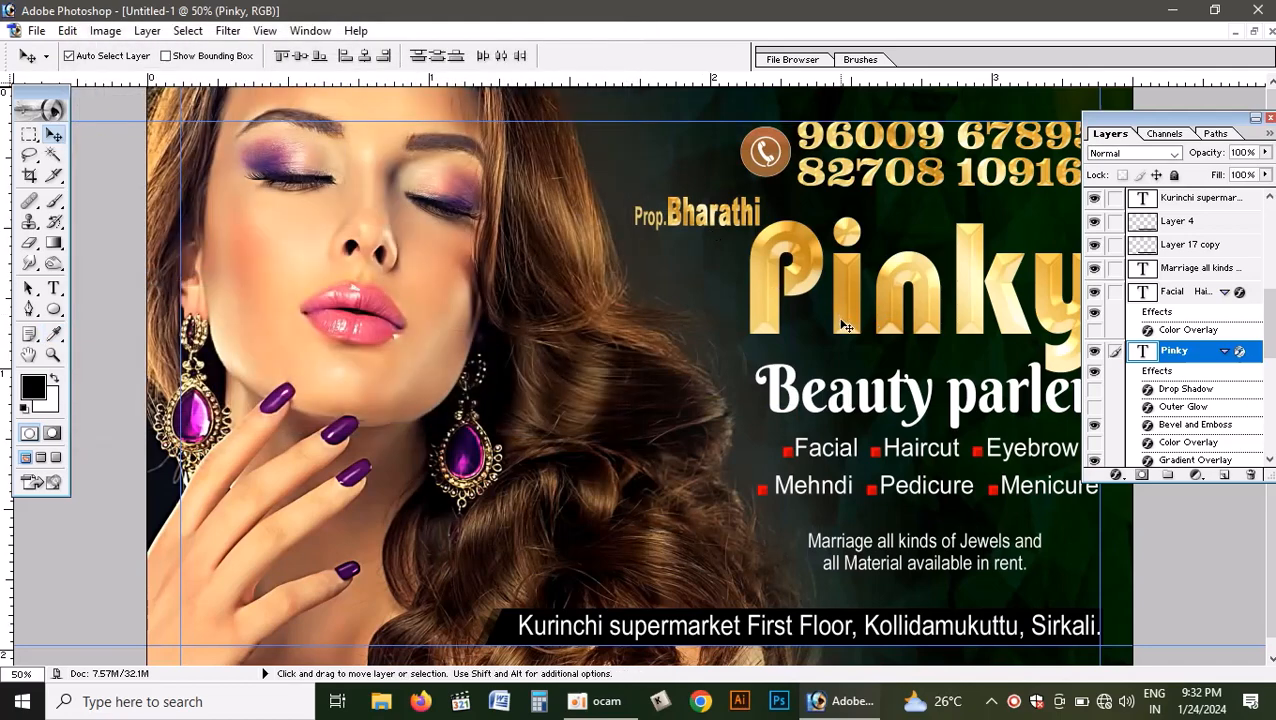
key("Tab")
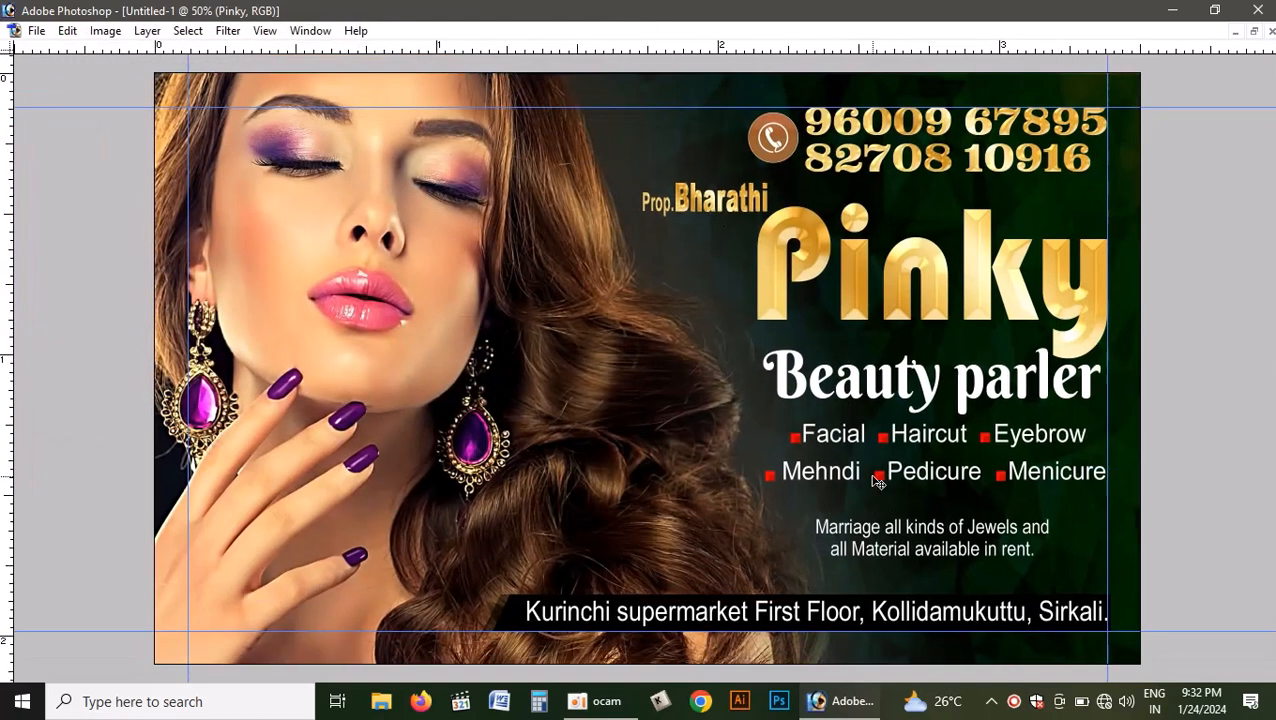